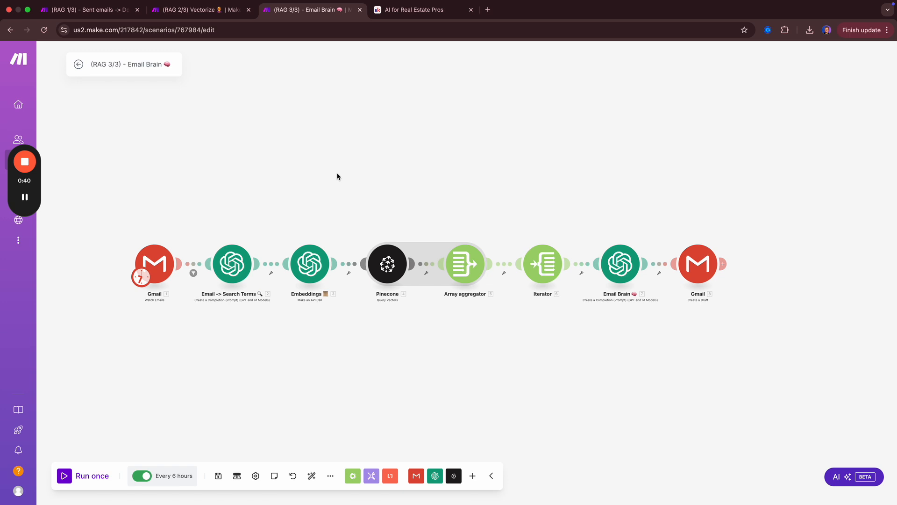
- Review the RAG 1/3, RAG 2/3 and RAG 3/3 scenarios, ending on the AI for Real Estate Pros community
key("super+1")
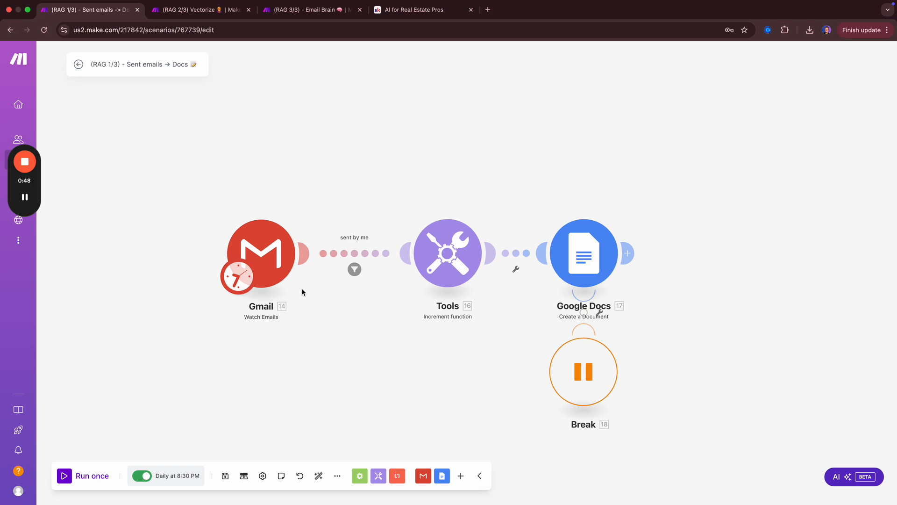
key("super+2")
scroll(331, 322, "down", 3)
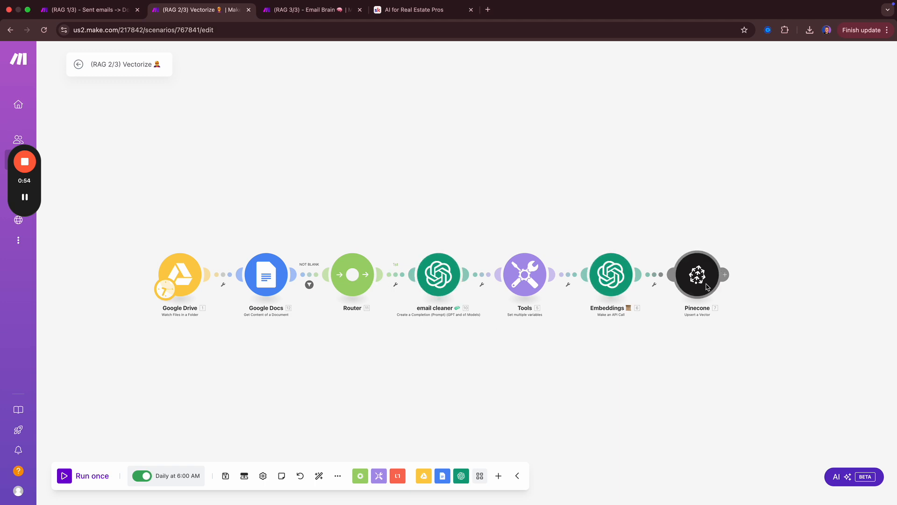
key("ctrl+Tab")
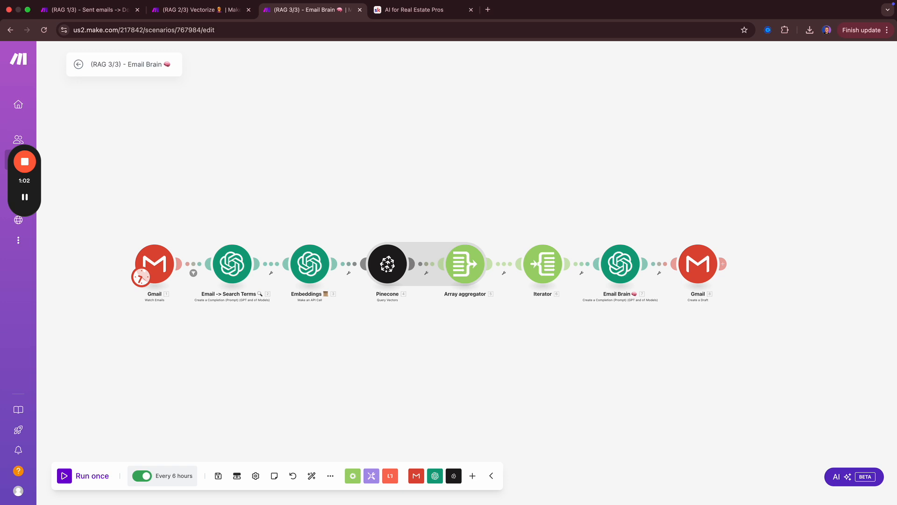
key("ctrl+Tab")
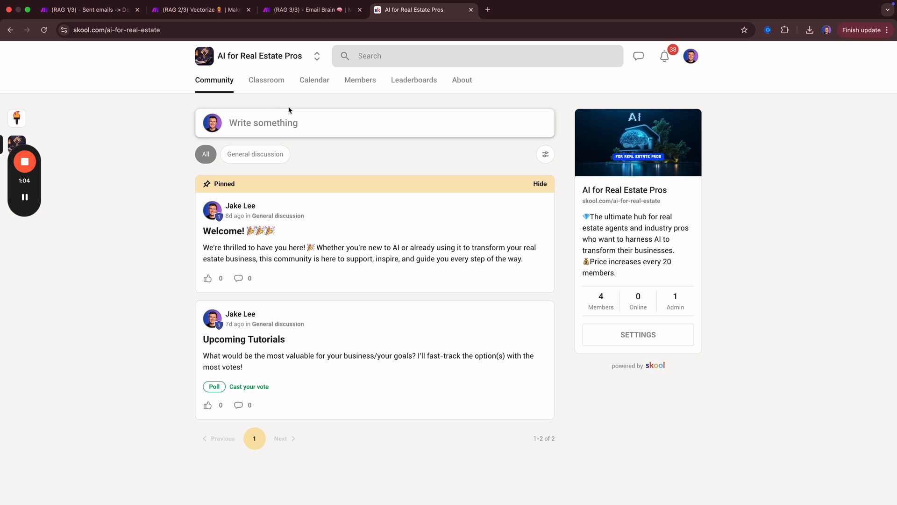
- Open the Steal My Blueprints course from the Skool classroom, then switch to Make's All scenarios list
left_click(271, 88)
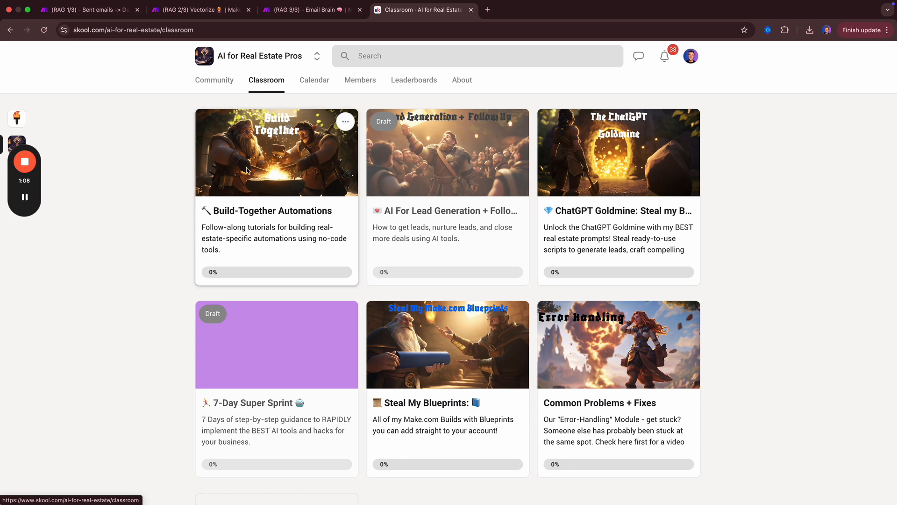
left_click(441, 413)
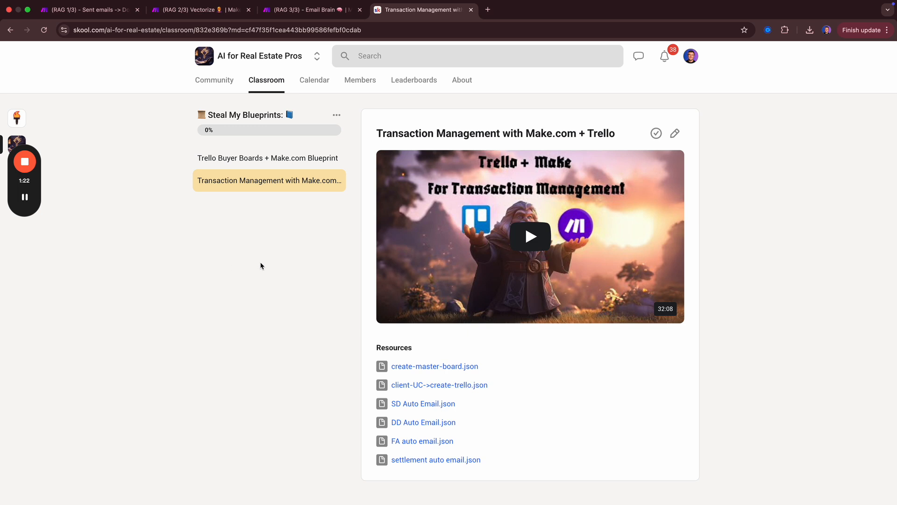
key("ctrl+Right")
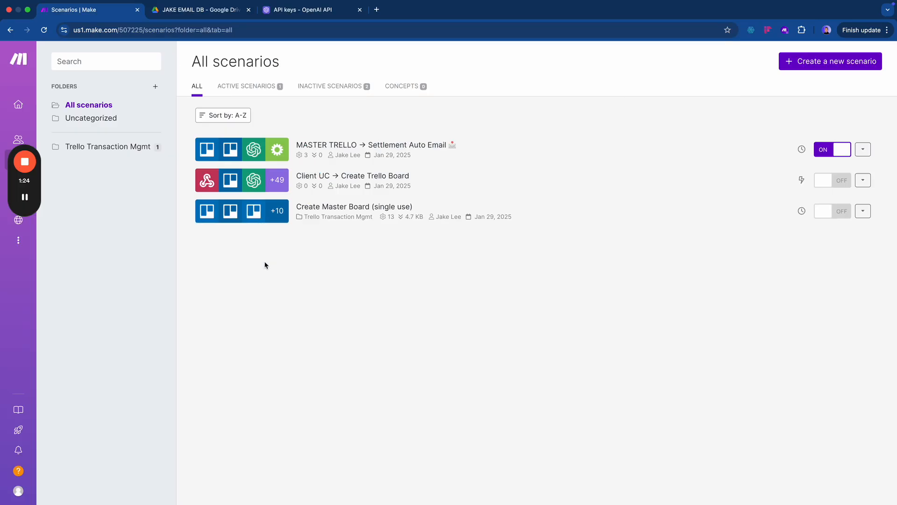
- Create a folder named 'AVA - Email Assistant' with a robot emoji before and an envelope emoji after
left_click(156, 86)
left_click(378, 115)
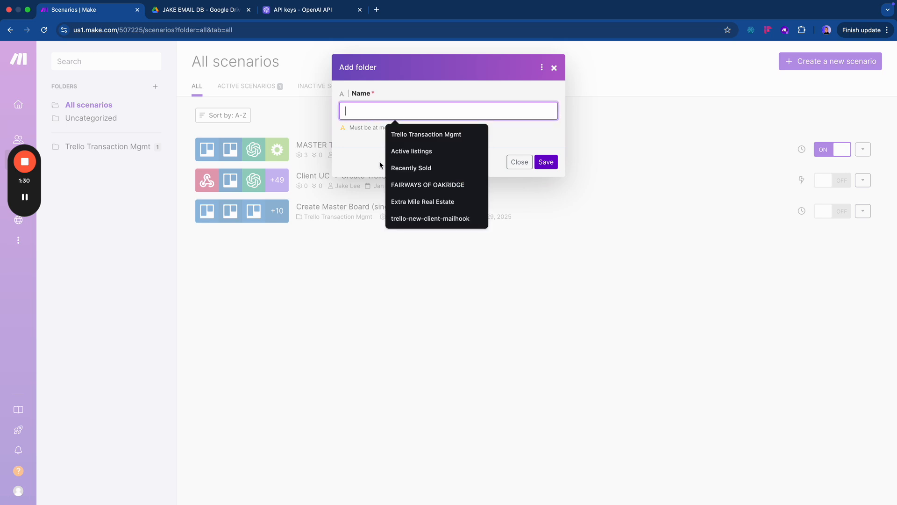
type("AVA - ")
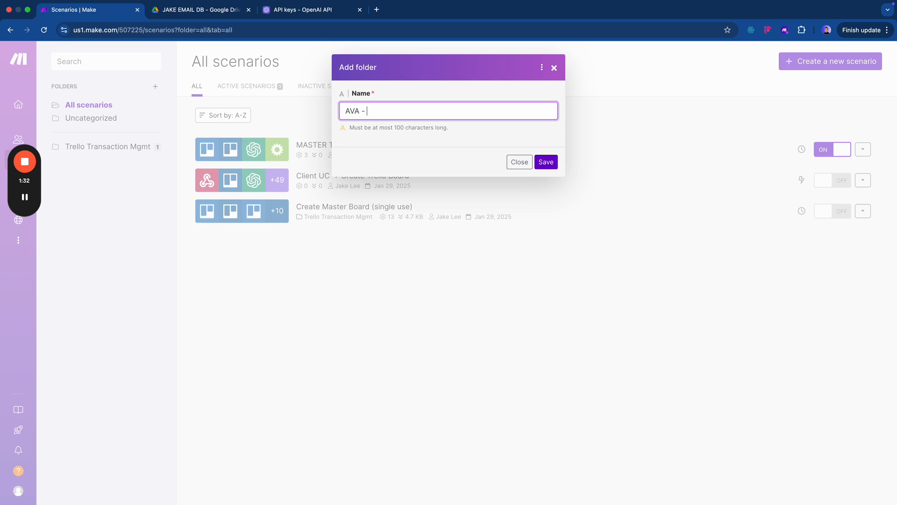
type("Email Assistant")
left_click(346, 113)
key("ctrl+super+space")
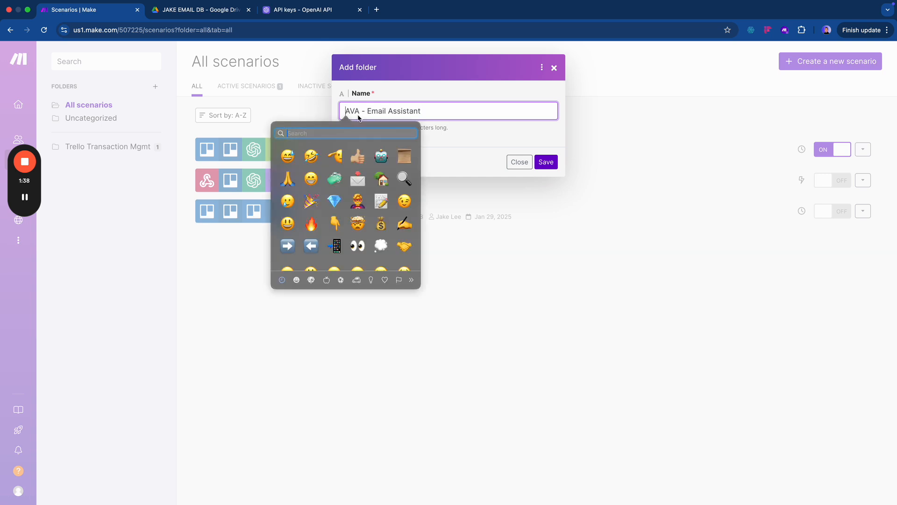
left_click(381, 156)
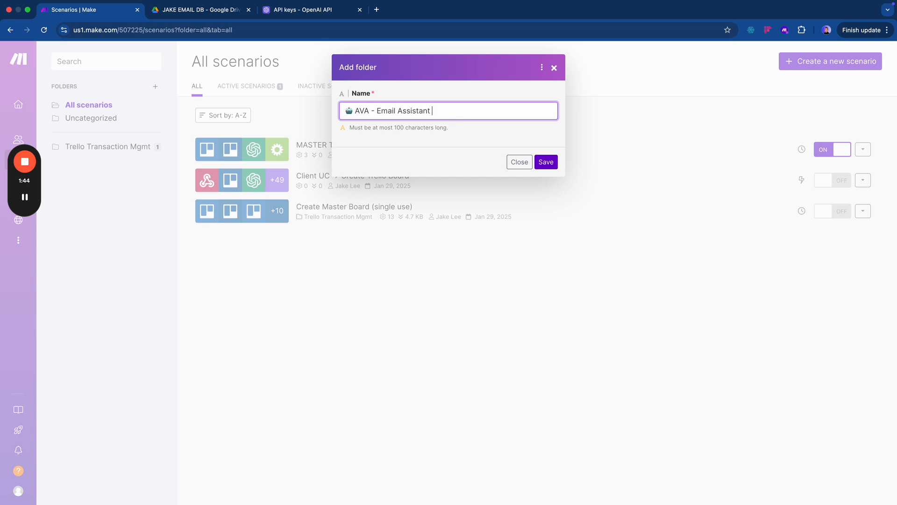
key("ctrl+super+space")
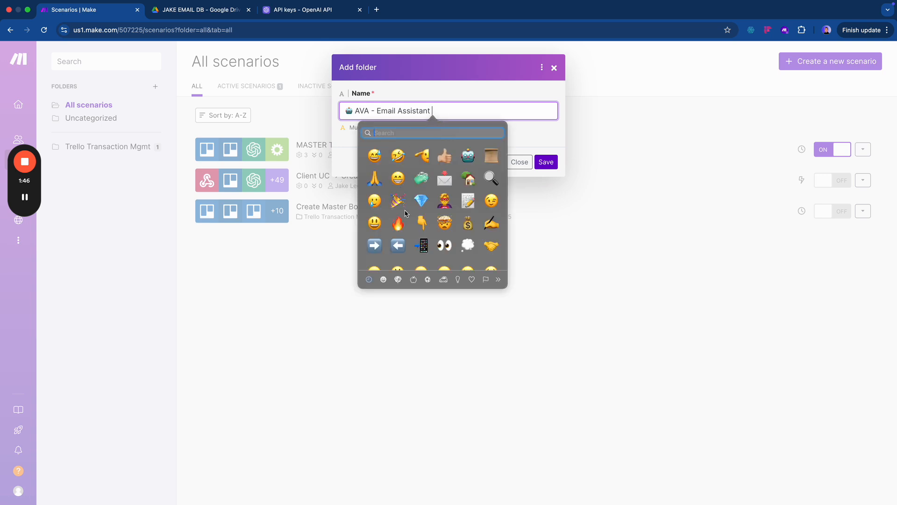
left_click(425, 201)
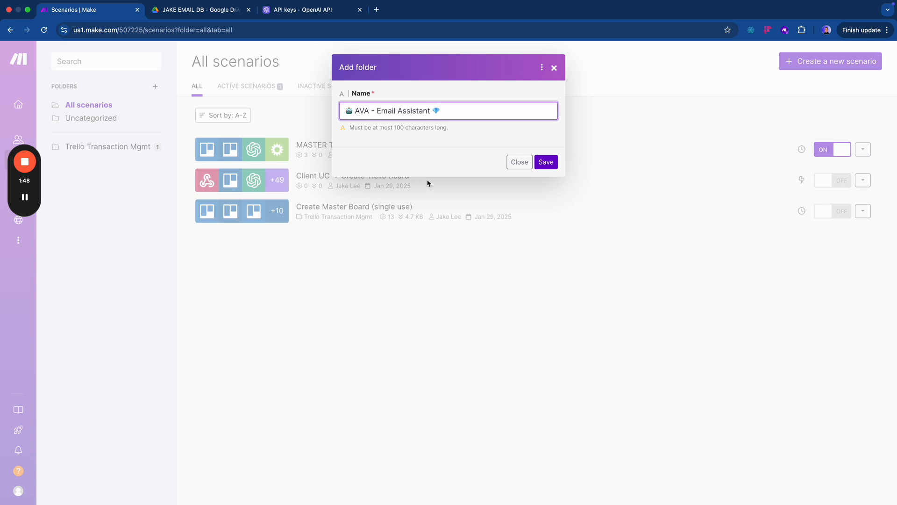
key("BackSpace")
key("ctrl+super+space")
left_click(467, 178)
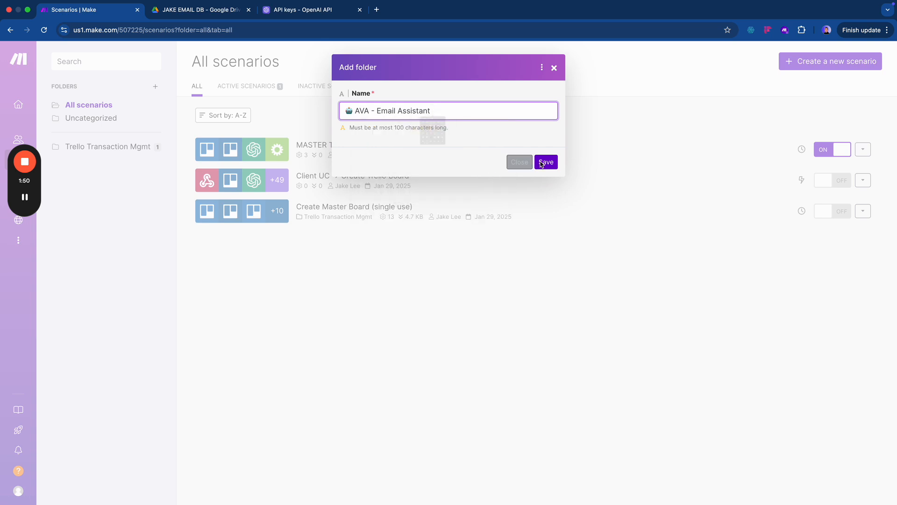
left_click(545, 161)
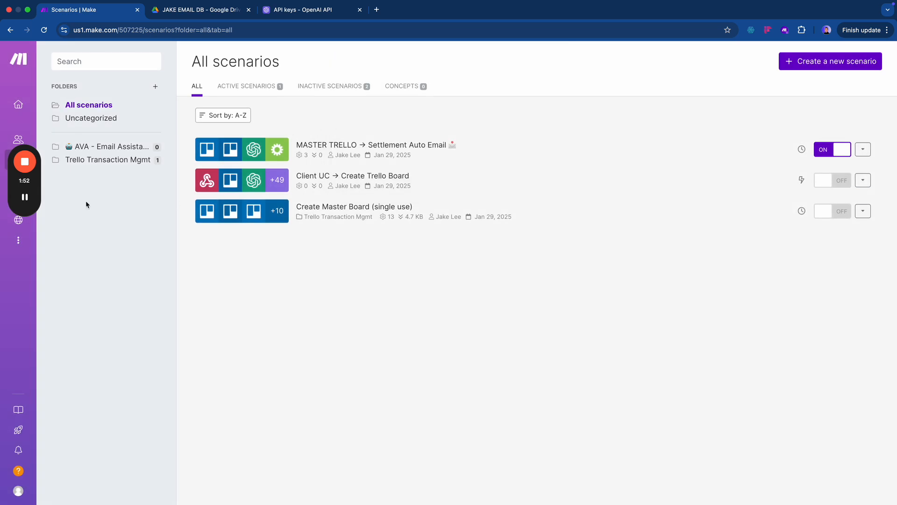
- Create a new scenario in the AVA - Email Assistant folder from the RAG 1.json blueprint
left_click(109, 153)
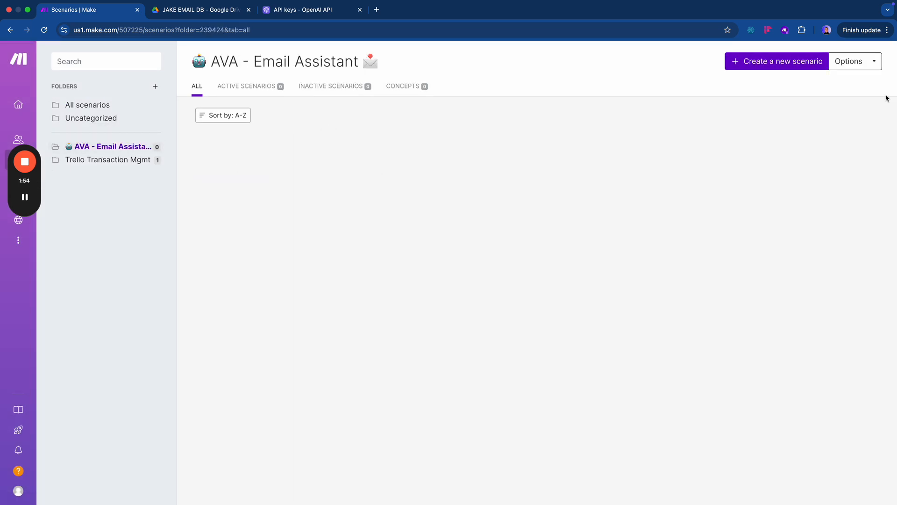
left_click(794, 66)
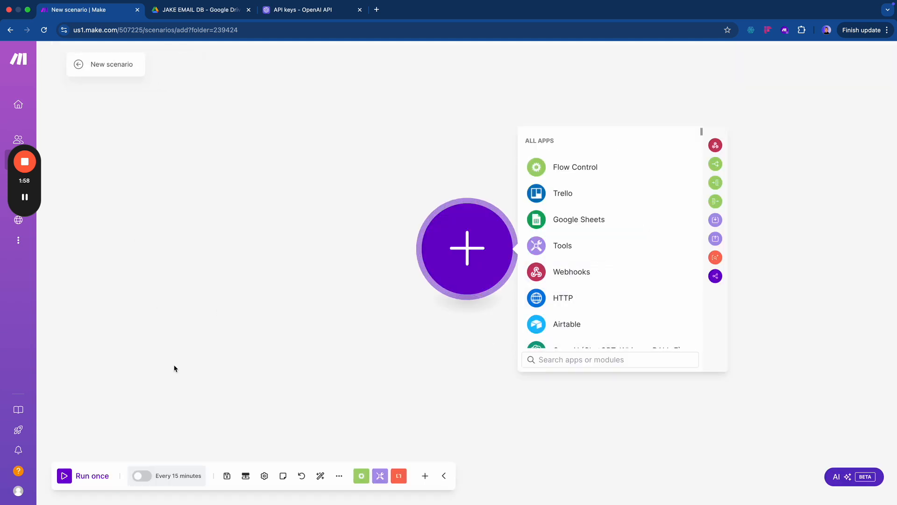
left_click(240, 335)
left_click(339, 475)
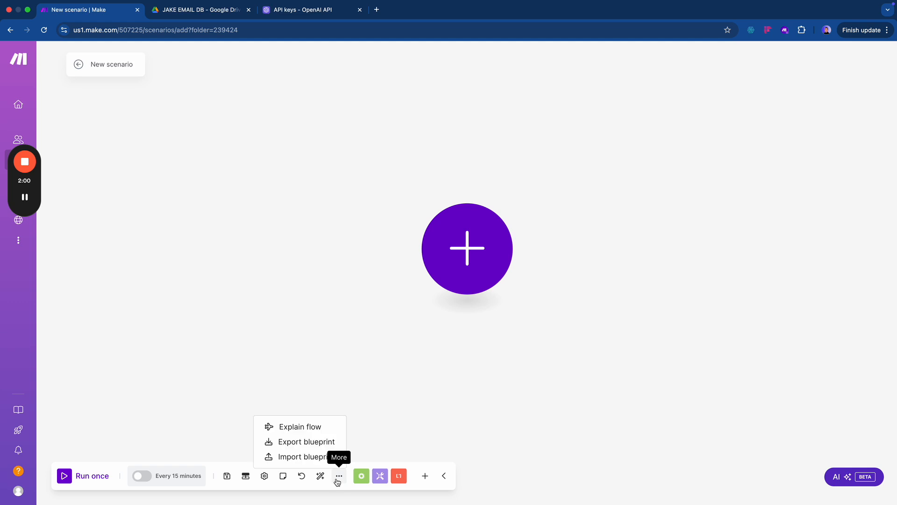
left_click(309, 456)
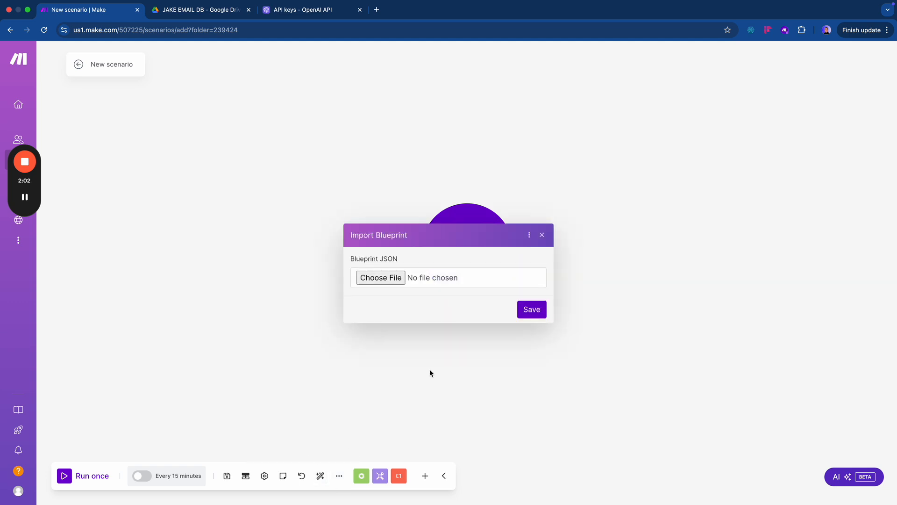
left_click(394, 283)
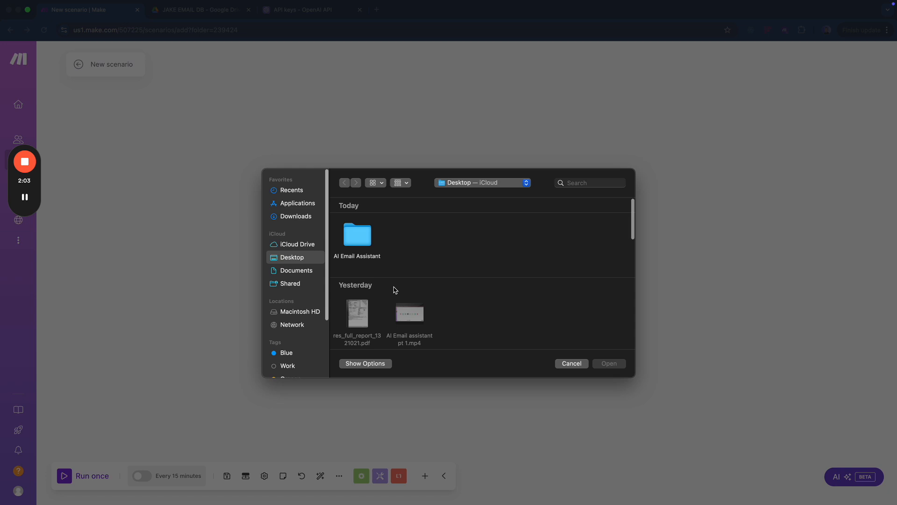
double_click(368, 241)
left_click(361, 250)
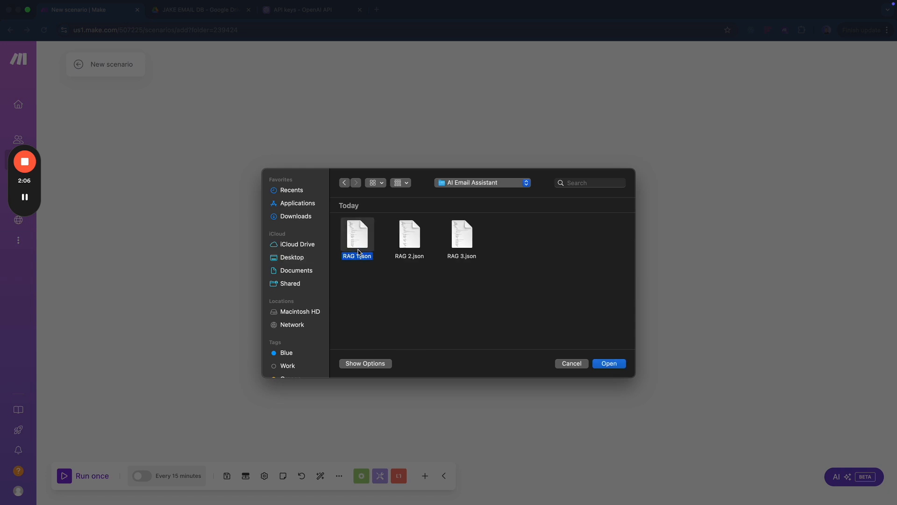
double_click(361, 252)
left_click(533, 310)
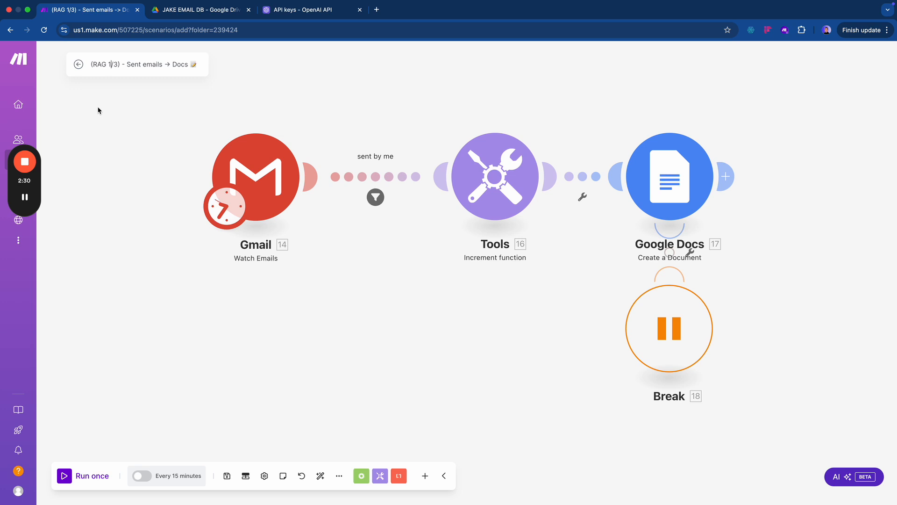
- Rename the scenario from RAG to AVA, making it '(AVA 1/3) - Sent emails → Docs'
left_click(92, 64)
left_click_drag(92, 64, 107, 67)
type("AVA")
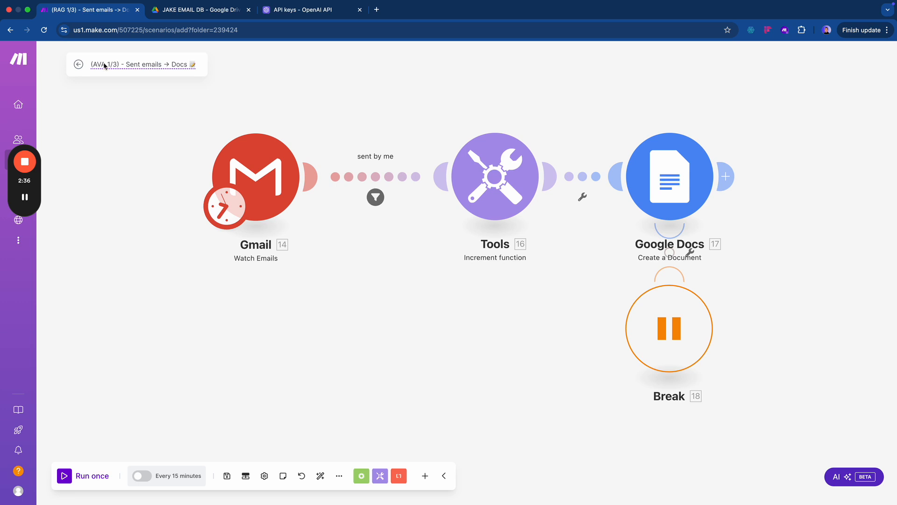
key("Return")
scroll(383, 306, "down", 2)
left_click_drag(383, 306, 329, 324)
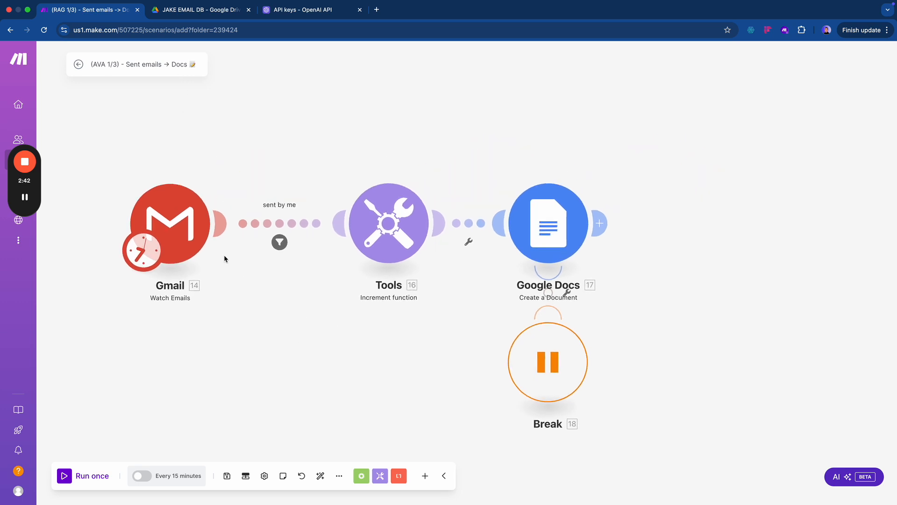
- Give the Gmail watch trigger the existing Google connection and a maximum of 50 results
left_click(188, 228)
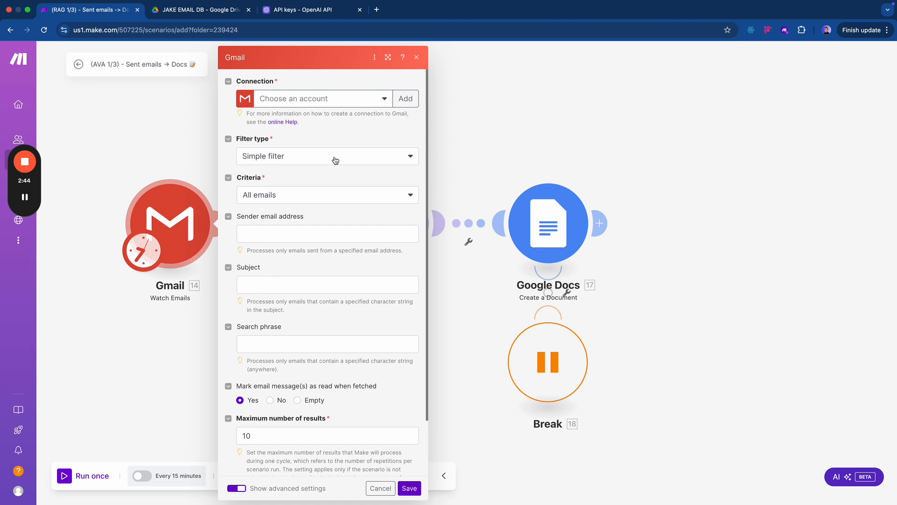
left_click(361, 100)
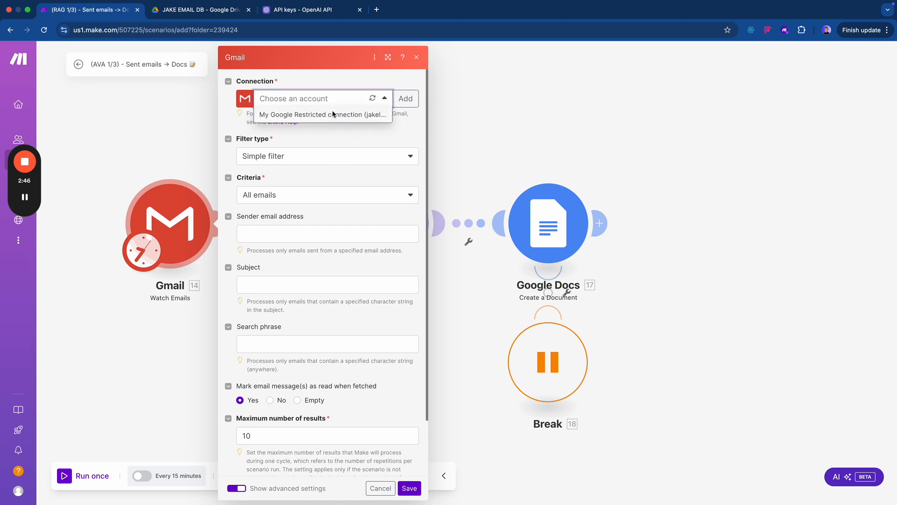
left_click(388, 57)
left_click(362, 96)
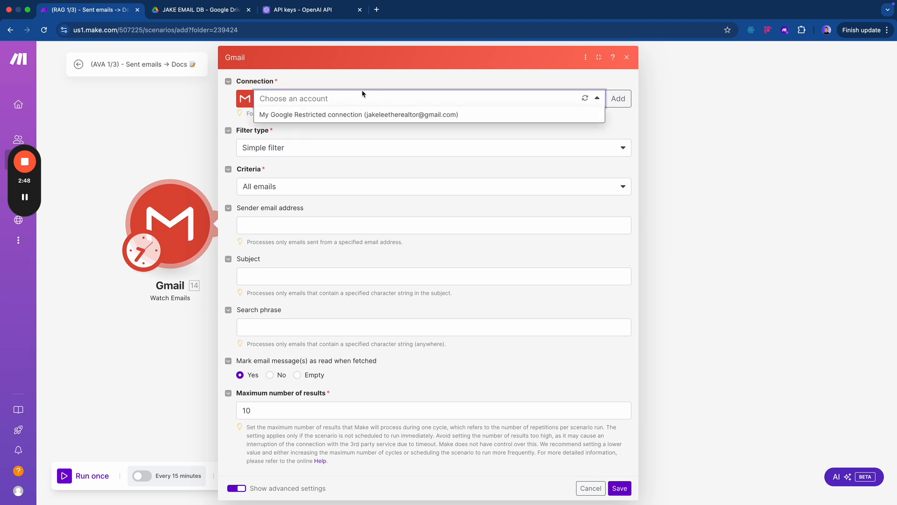
left_click(364, 114)
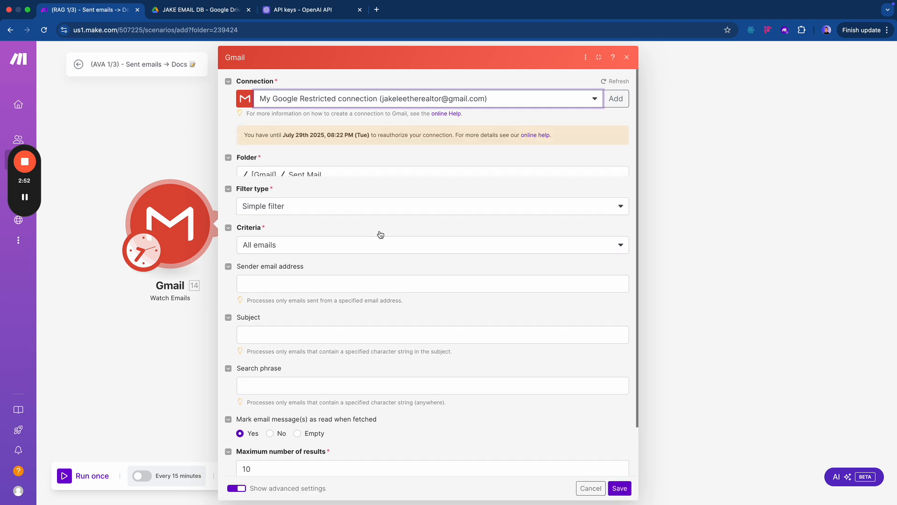
scroll(364, 252, "down", 2)
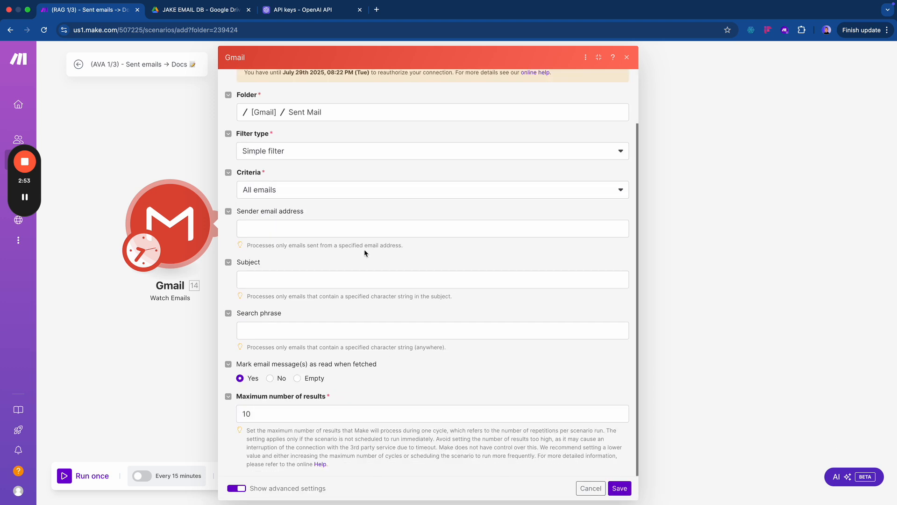
left_click(294, 411)
key("super+a")
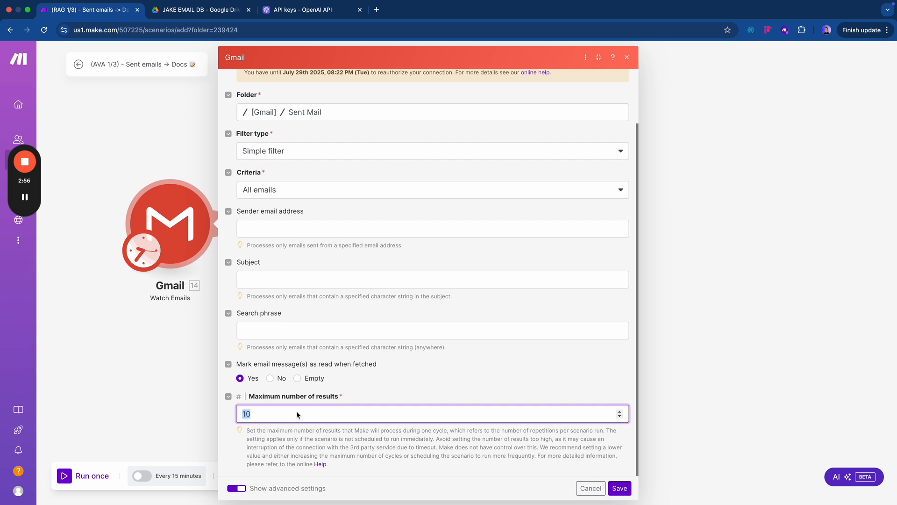
type("50")
left_click(620, 488)
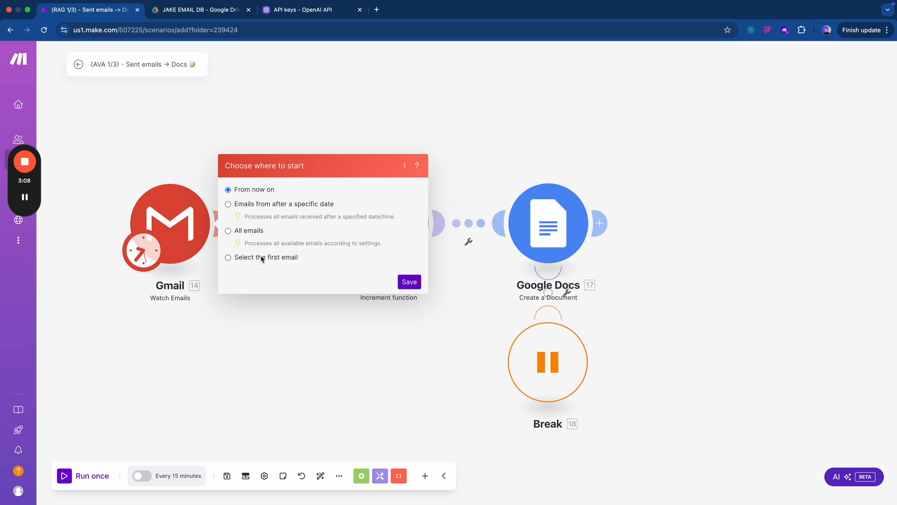
- Set the trigger to start from emails received after October 1, 2024
left_click(262, 204)
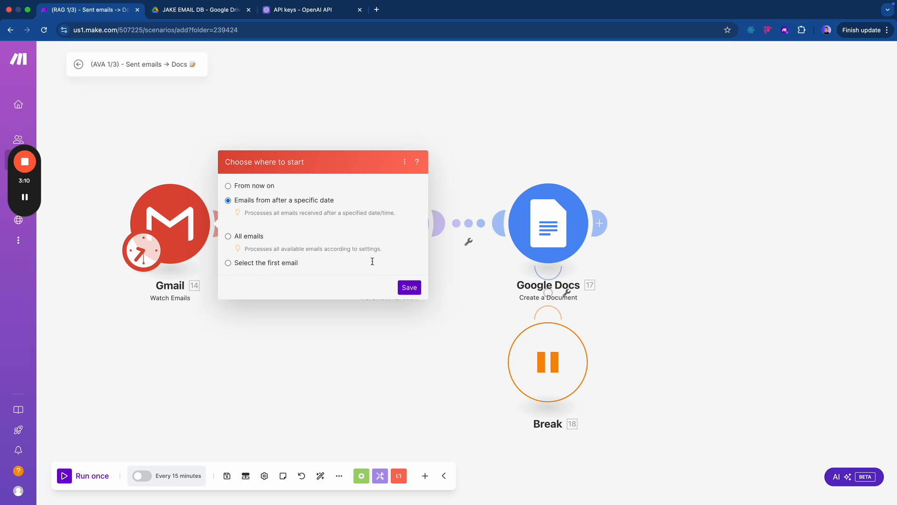
left_click(327, 219)
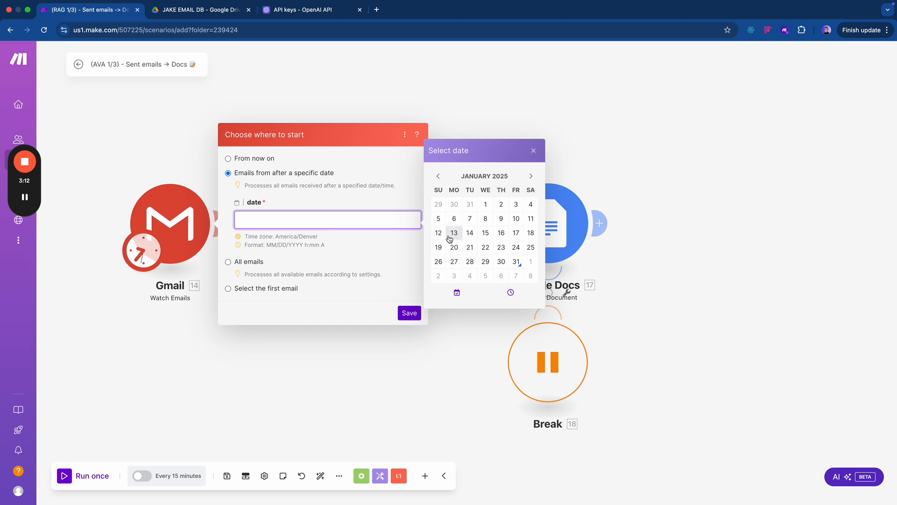
left_click(439, 176)
left_click(439, 176)
left_click(439, 177)
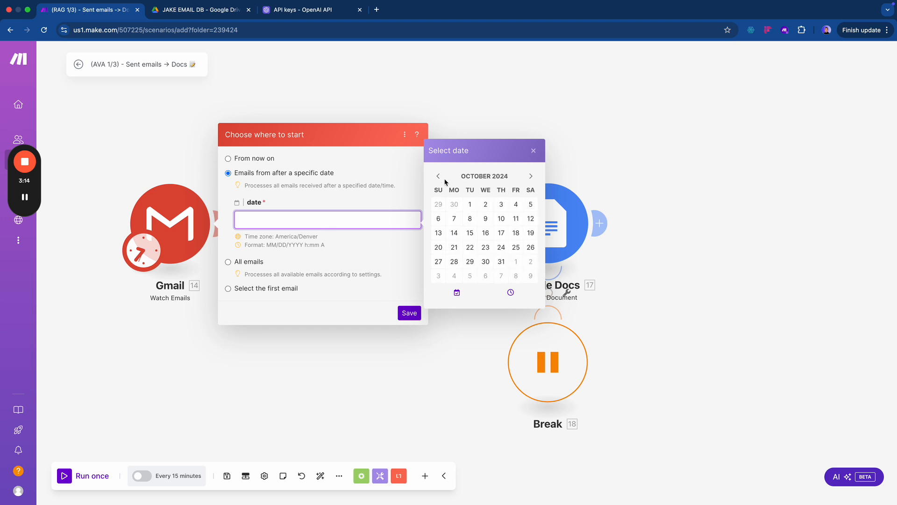
left_click(469, 204)
left_click(378, 274)
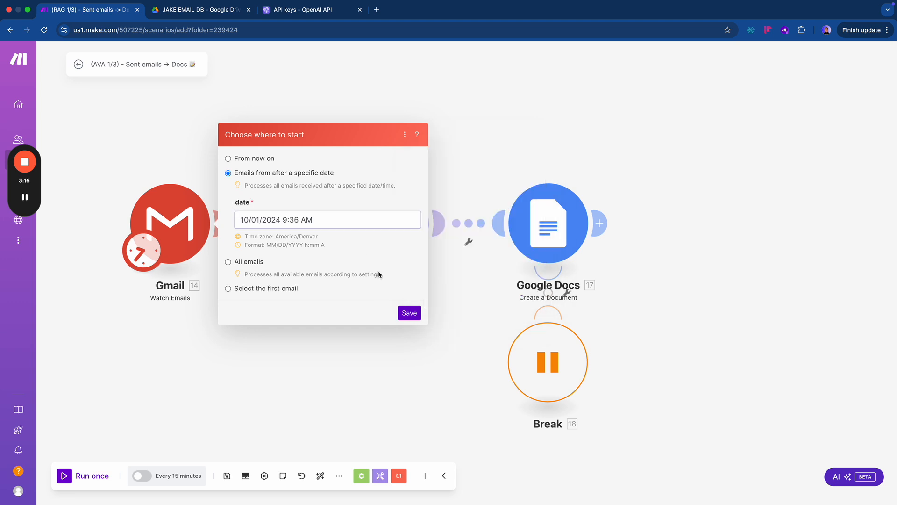
left_click(409, 313)
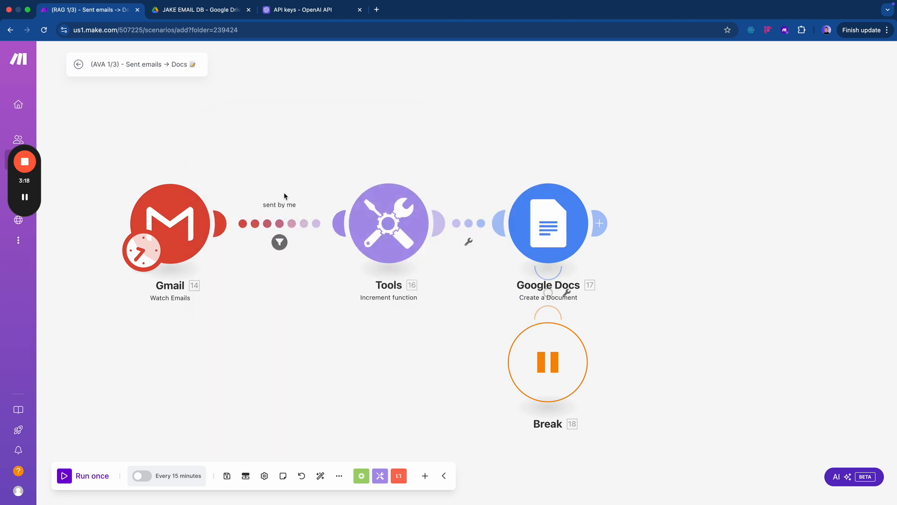
- Change the 'sent by me' filter's sender address to the user's Gmail address and delete the Subject condition
left_click(279, 241)
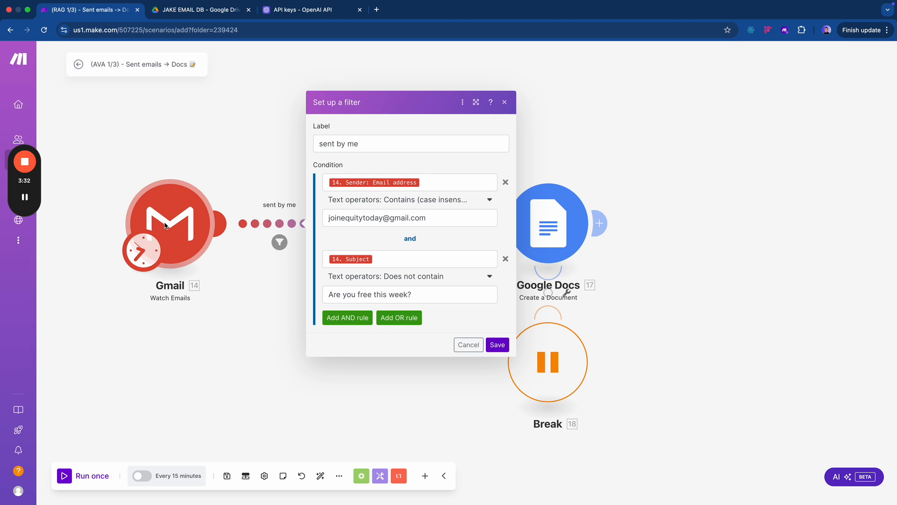
double_click(378, 218)
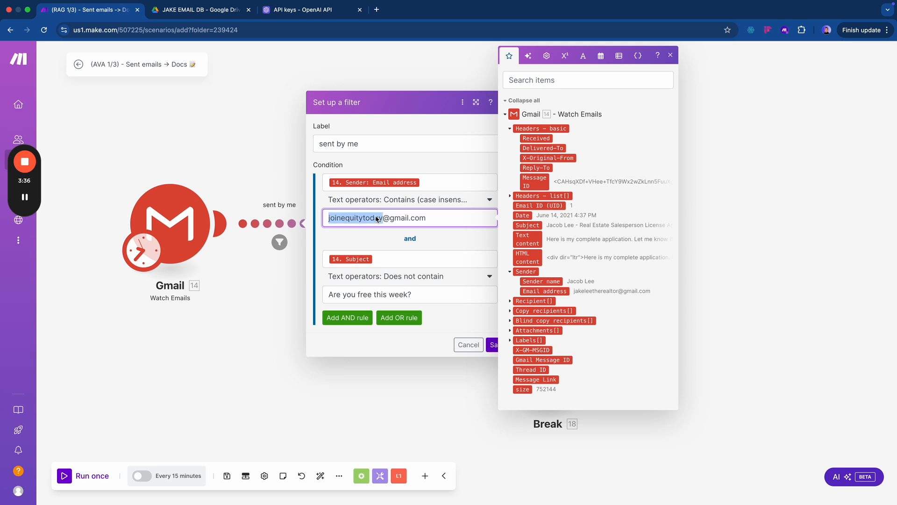
triple_click(376, 219)
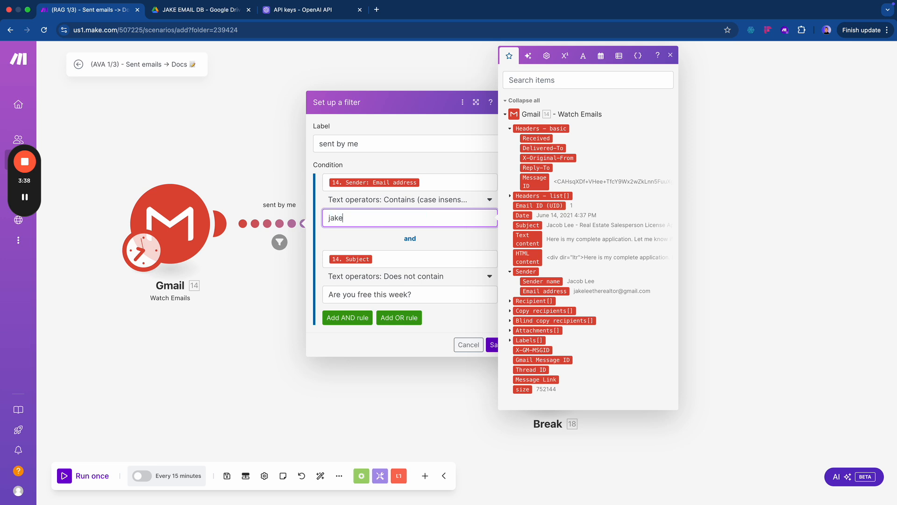
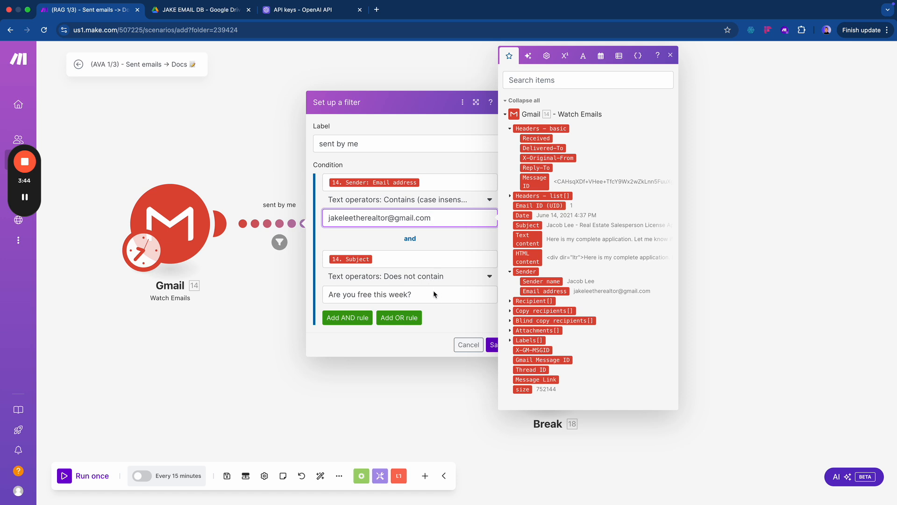
left_click(430, 246)
left_click(505, 258)
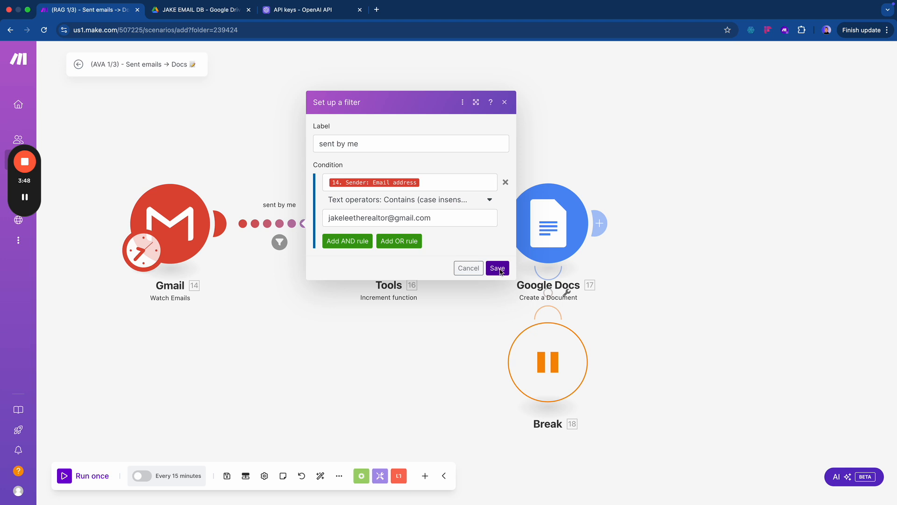
left_click(498, 269)
left_click_drag(317, 321, 252, 355)
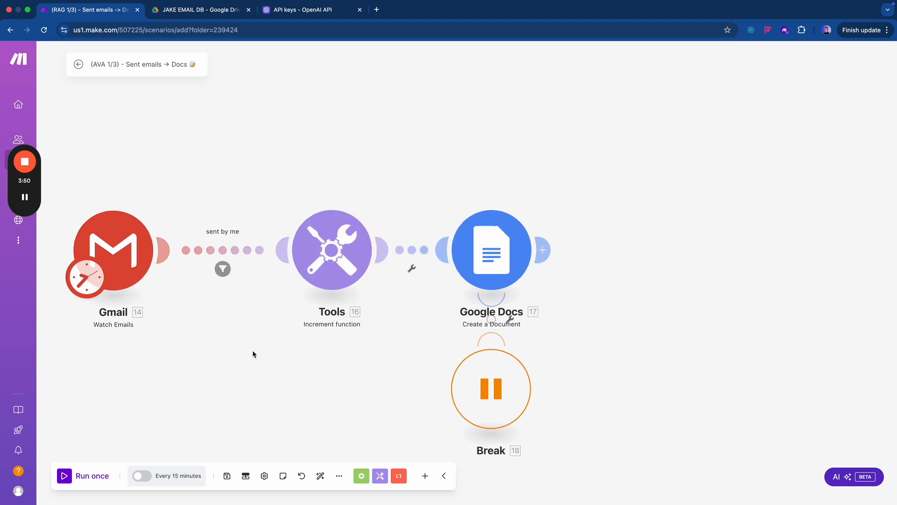
- Move the Tools module left on the canvas, then switch to the email database folder in Google Drive
left_click(324, 250)
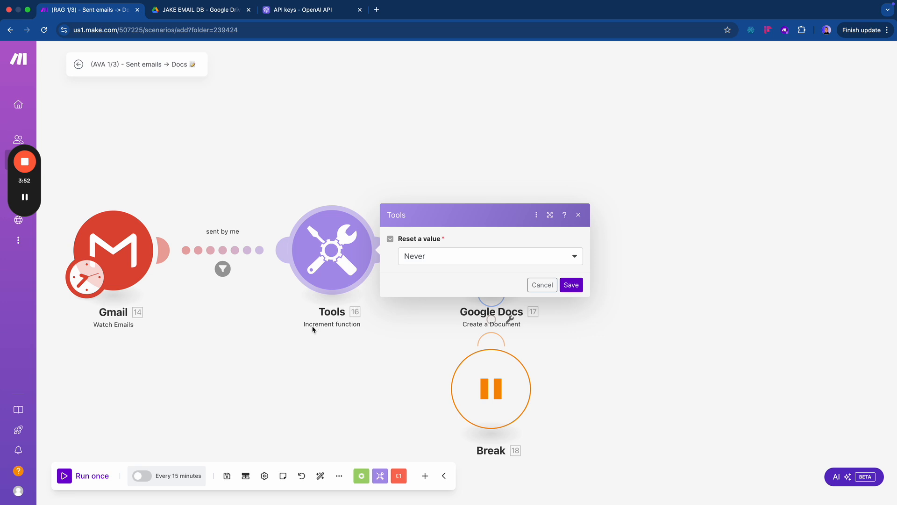
left_click(368, 354)
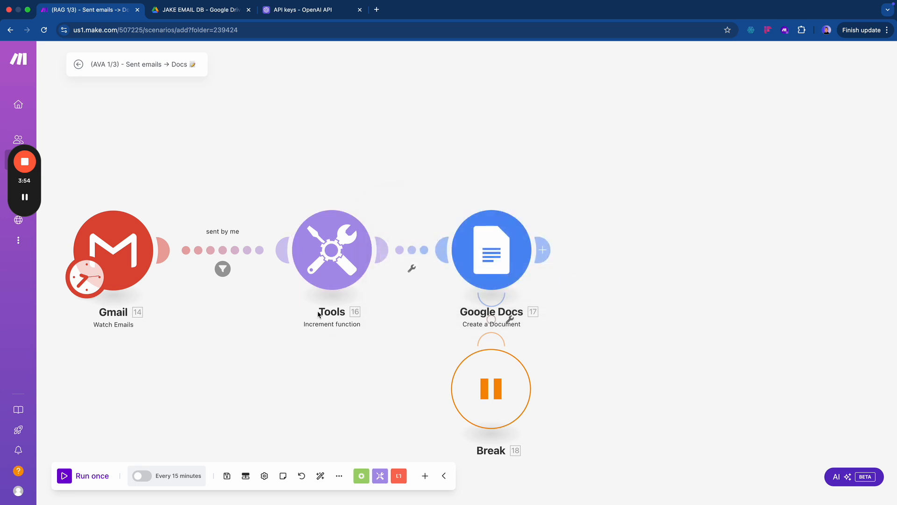
left_click_drag(323, 264, 288, 264)
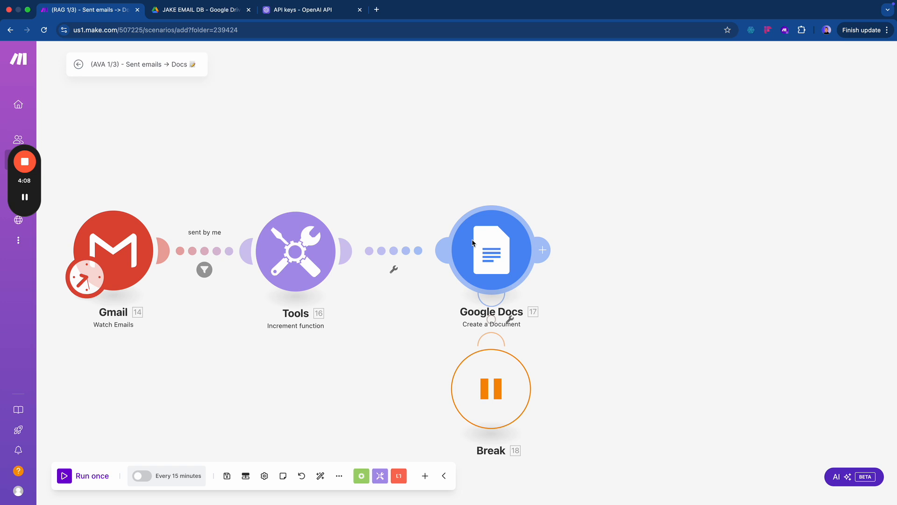
key("ctrl+Tab")
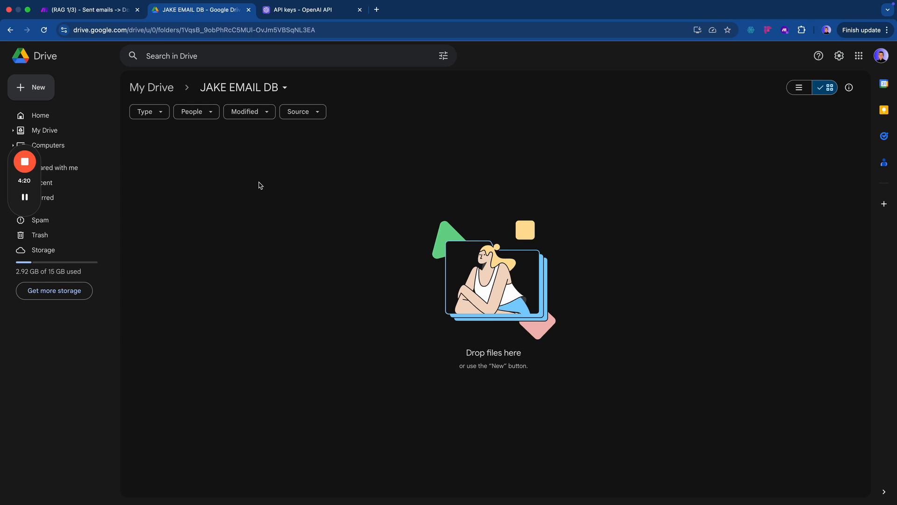
- Confirm the Drive email database folder is empty and return to the Make scenario
key("ctrl+shift+Tab")
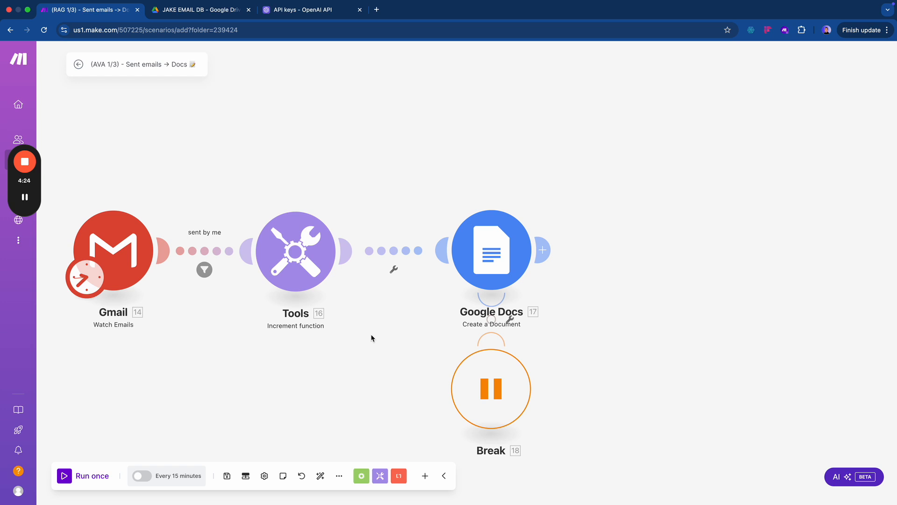
- Give the Google Docs module the Google connection and save new documents in the email database folder
left_click(489, 243)
left_click(690, 241)
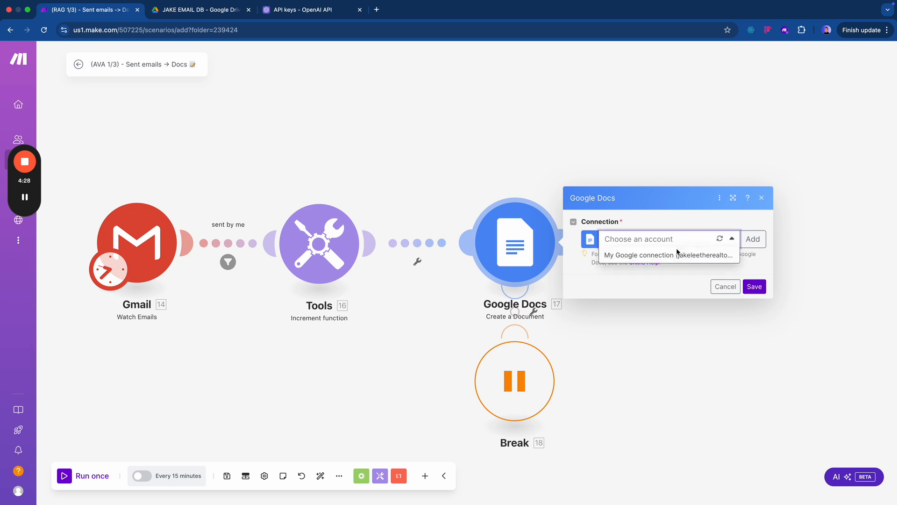
left_click(677, 253)
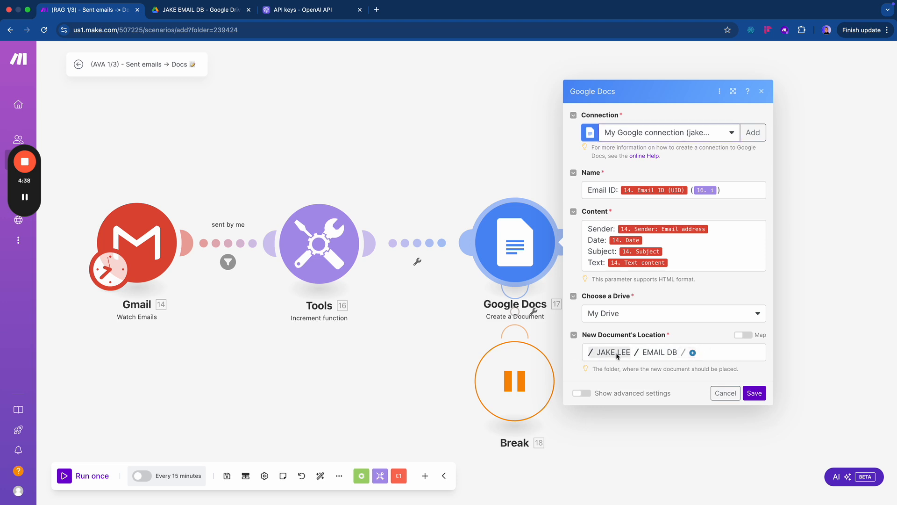
left_click(693, 352)
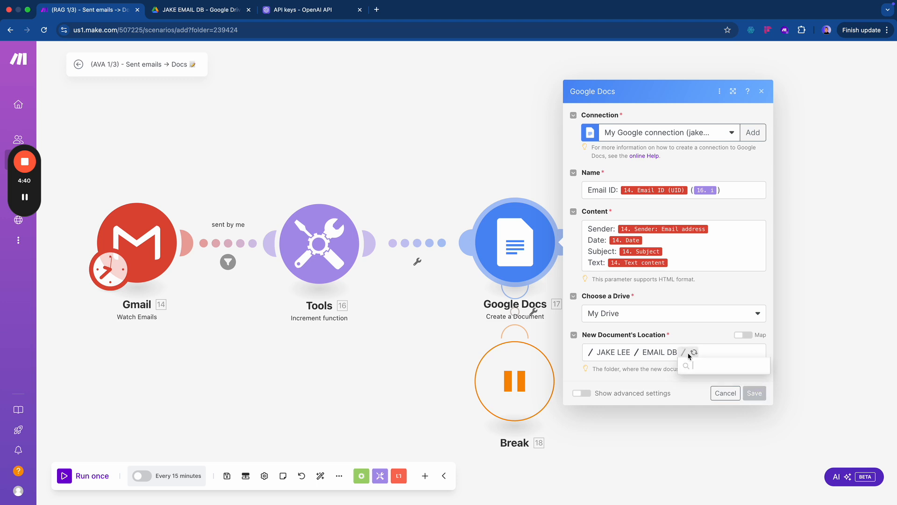
left_click(656, 358)
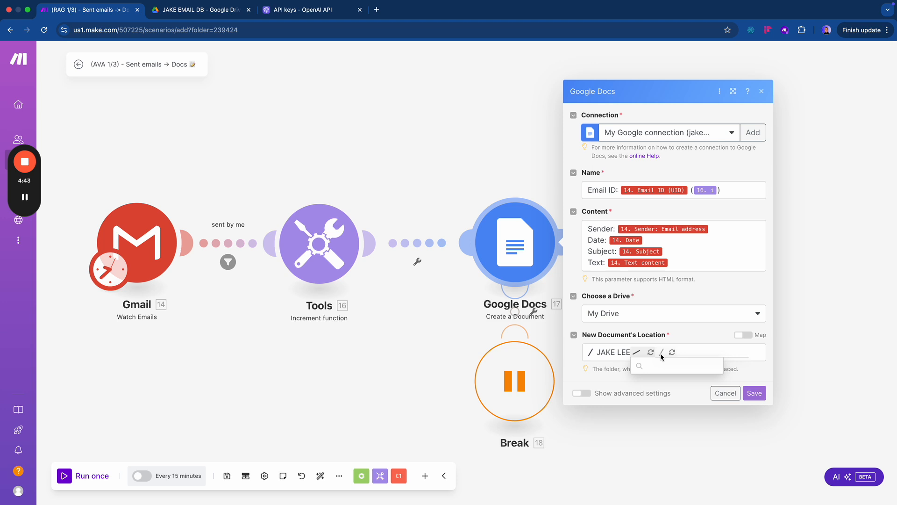
left_click(614, 354)
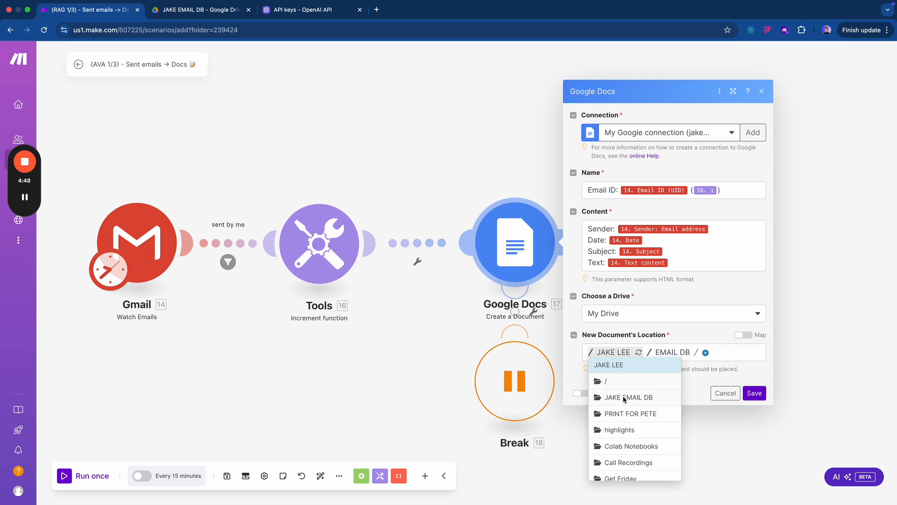
left_click(625, 398)
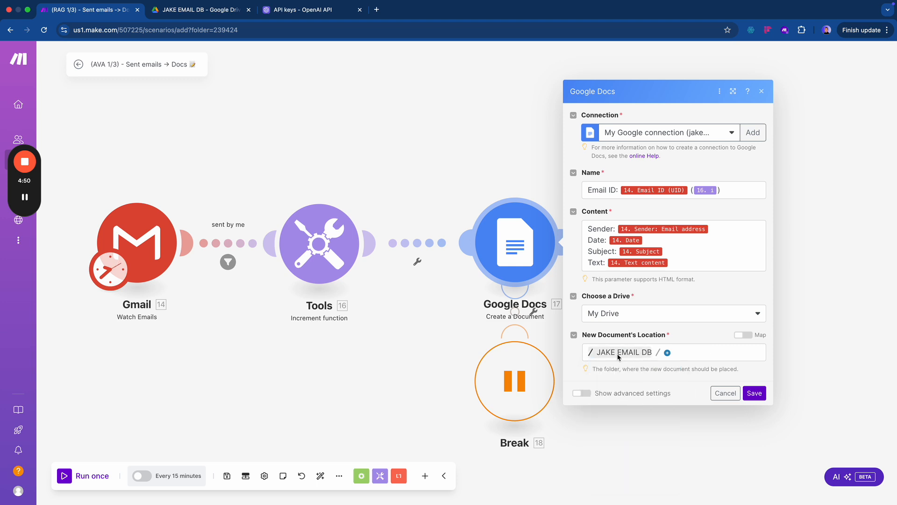
left_click(753, 395)
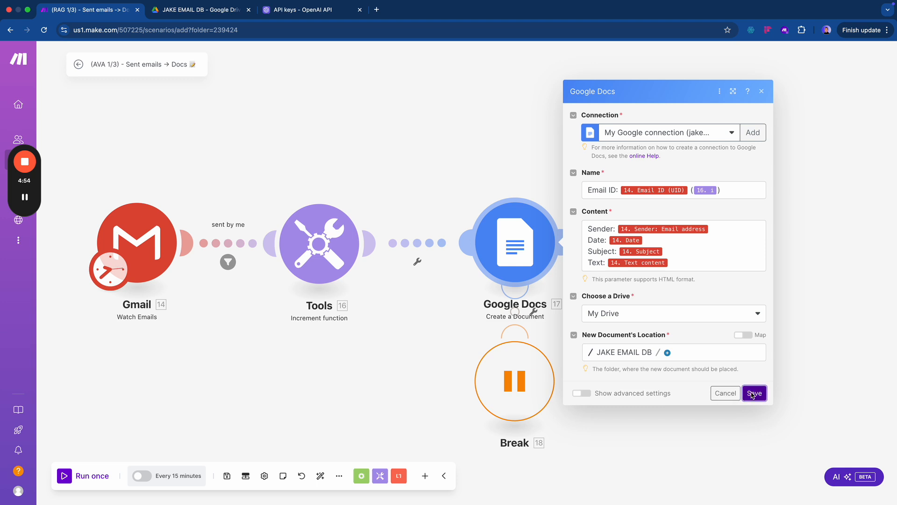
- Reset the Gmail start date to October 1, 2024 and run the scenario once
right_click(155, 268)
left_click(191, 299)
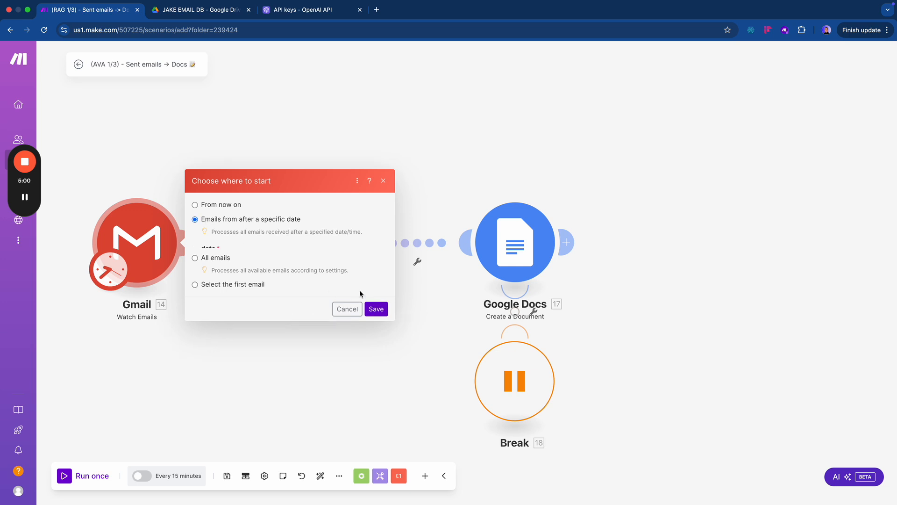
left_click(304, 238)
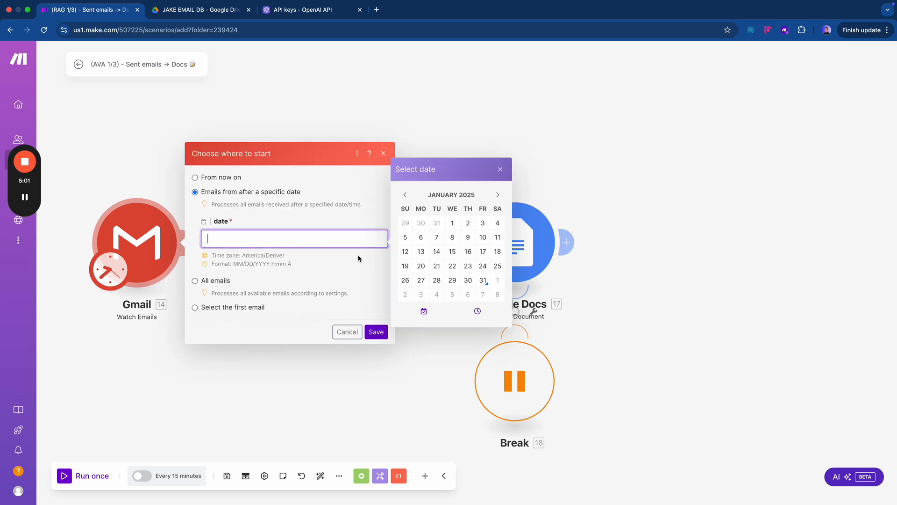
left_click(405, 194)
left_click(405, 195)
left_click(405, 194)
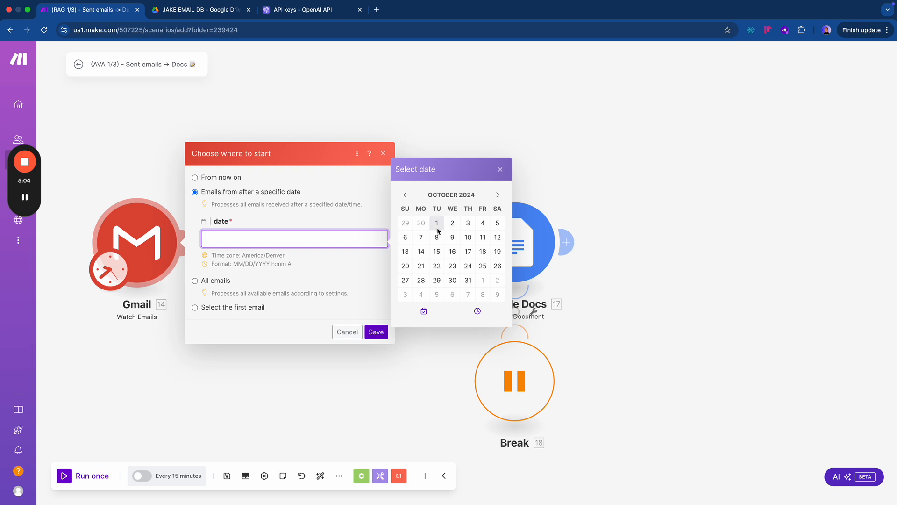
left_click(437, 223)
left_click(373, 330)
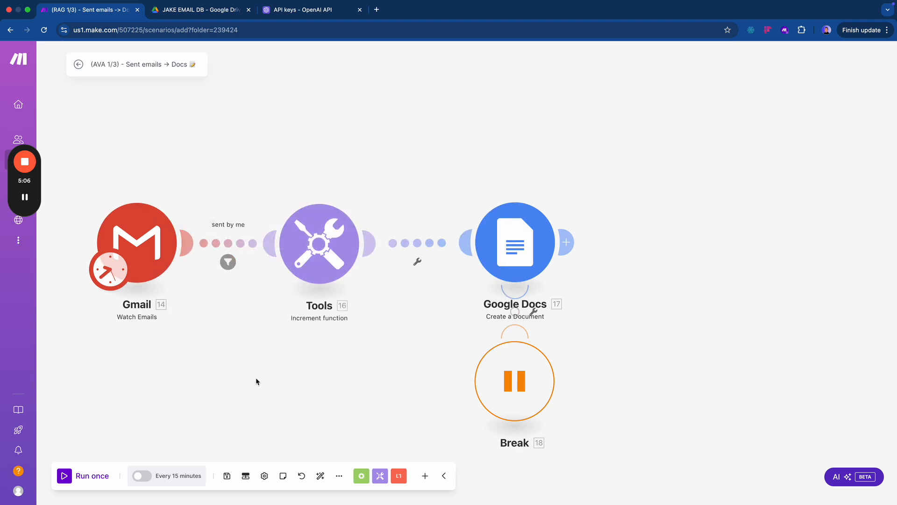
left_click(64, 476)
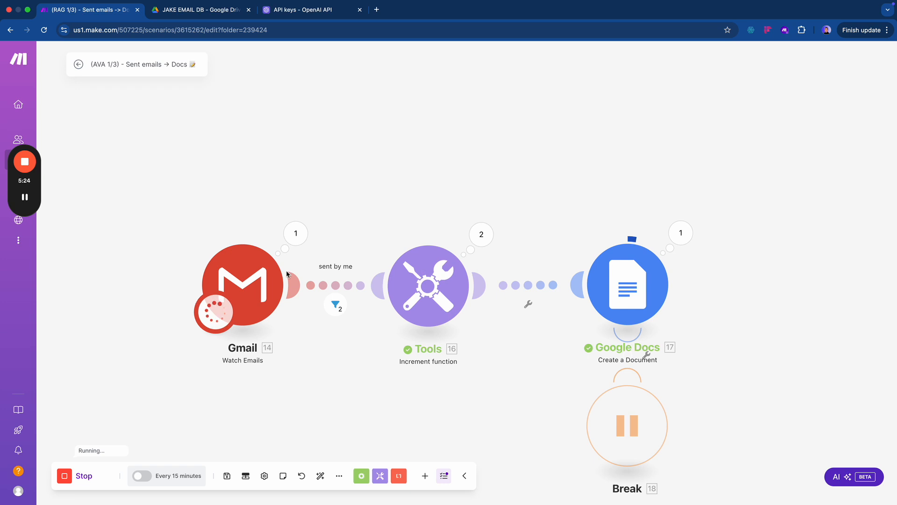
left_click(378, 14)
- Load make.com in the new tab and sign in to the Make account
type("mak")
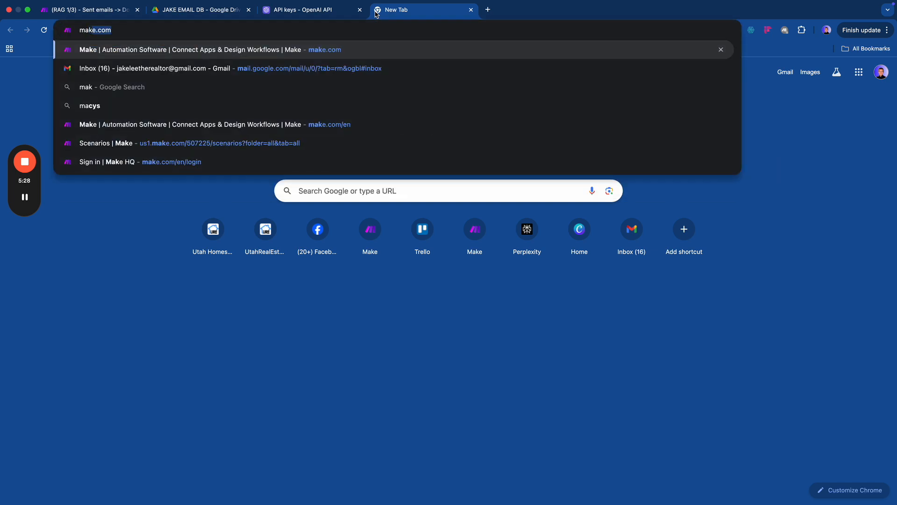
type("e.com")
key("Return")
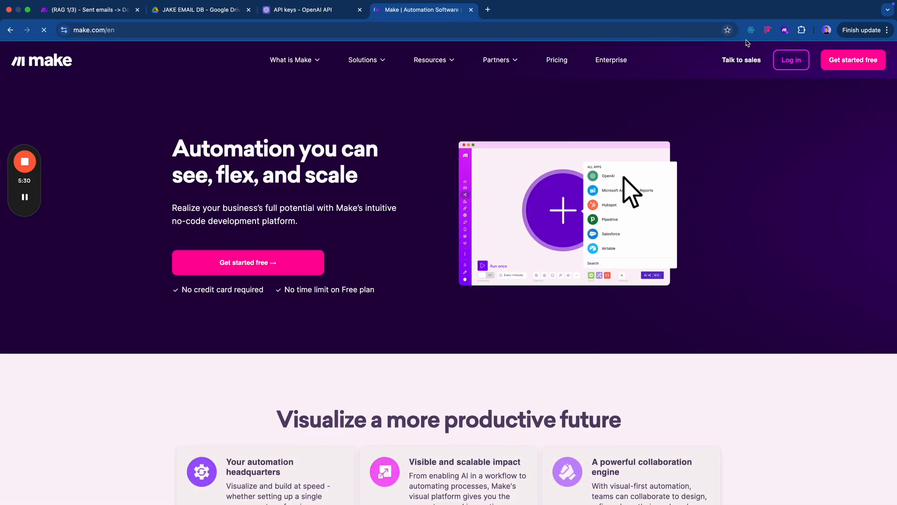
left_click(791, 60)
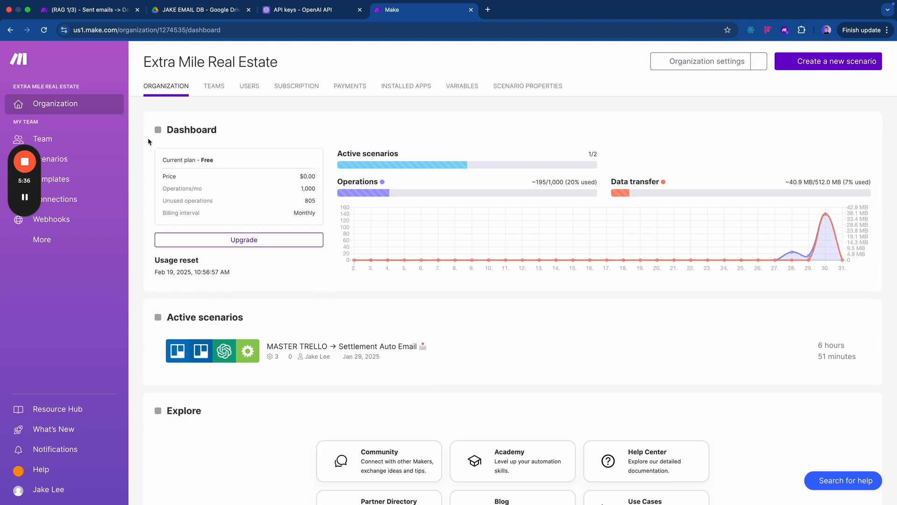
- Filter Scenarios to the AVA - Email Assistant folder and create a new scenario there
left_click(75, 164)
left_click_drag(37, 186, 33, 312)
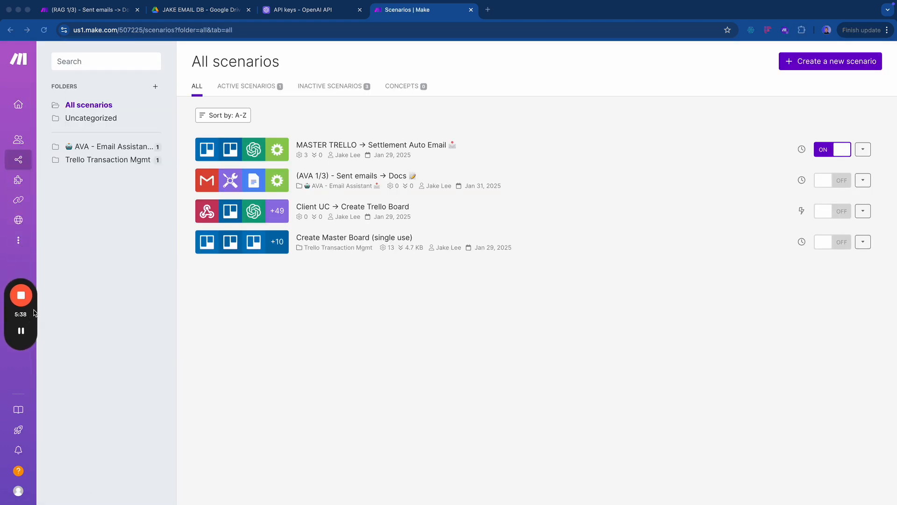
left_click(112, 146)
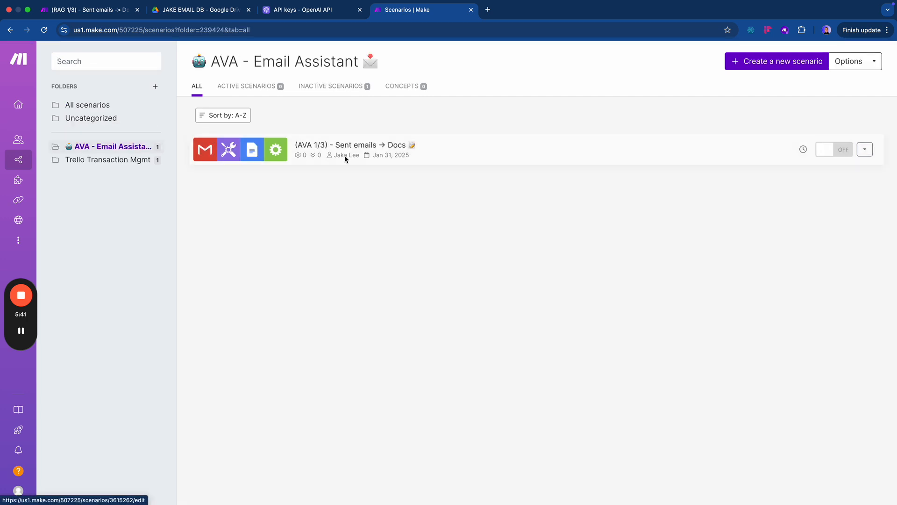
left_click(734, 64)
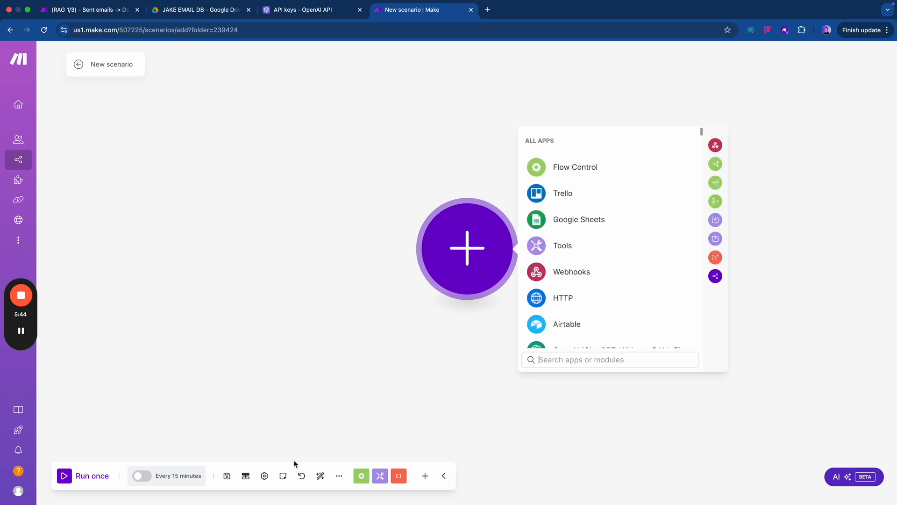
- Import the RAG 2.json blueprint into the new scenario
left_click(340, 476)
left_click(330, 455)
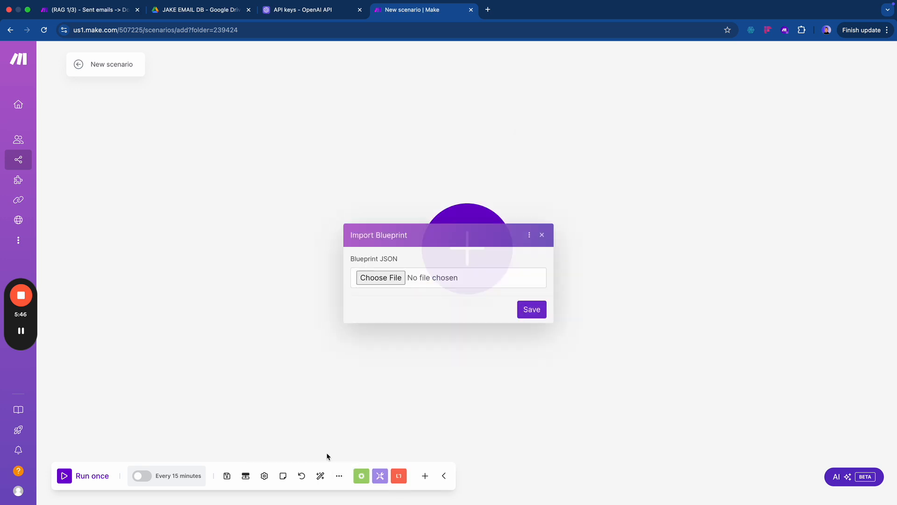
left_click(381, 277)
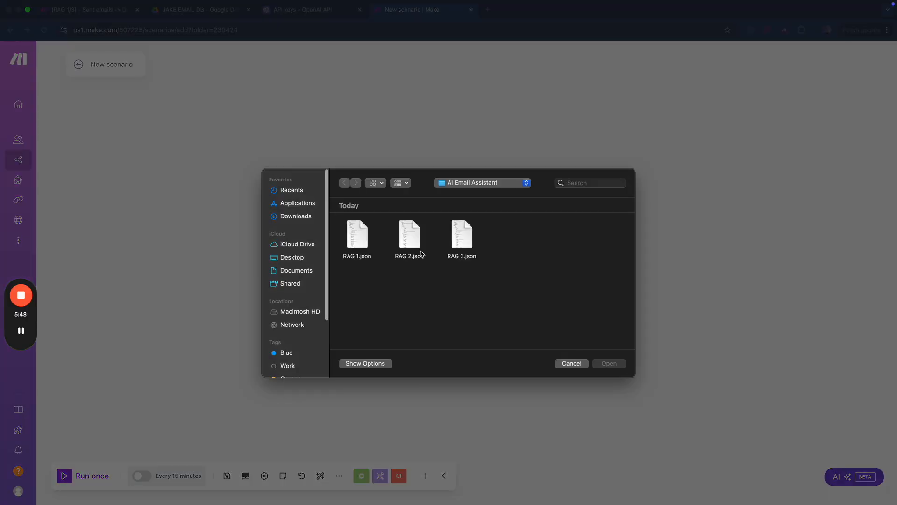
left_click(409, 234)
key("Return")
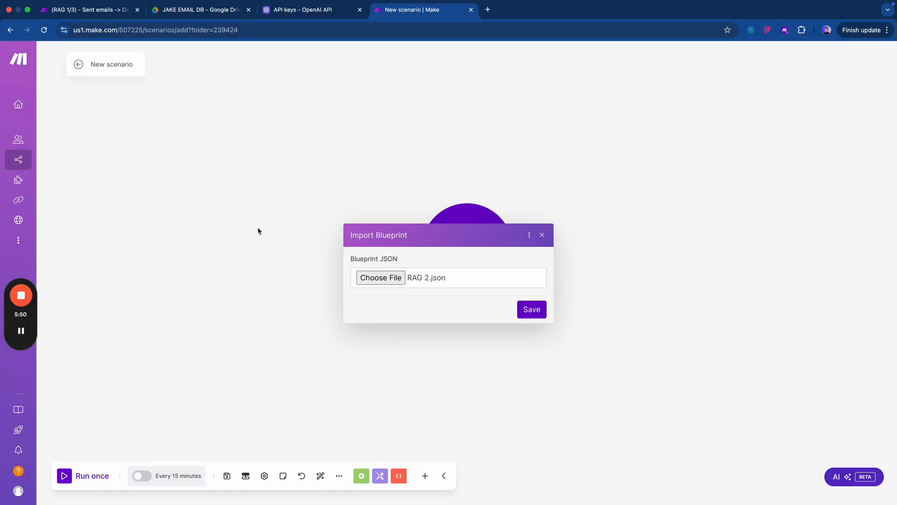
left_click(533, 309)
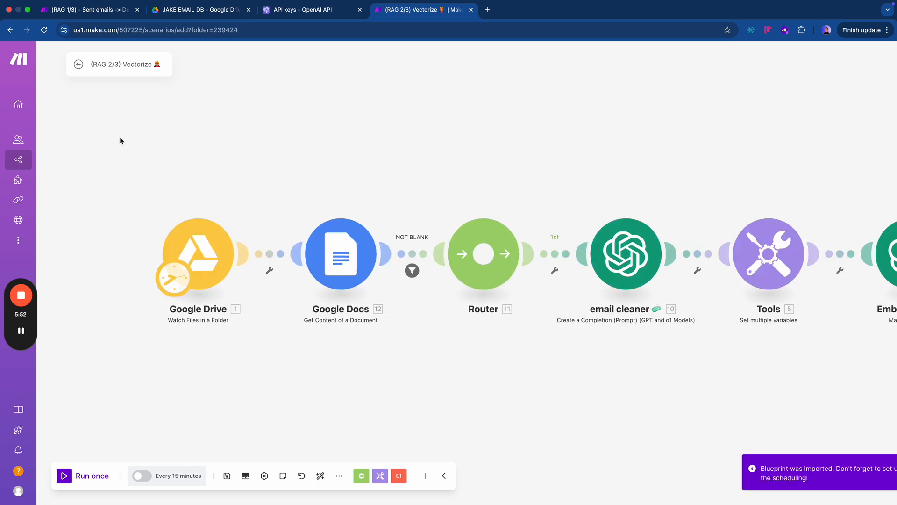
- Replace RAG with AVA in the scenario name, giving '(AVA 2/3) Vectorize'
double_click(101, 65)
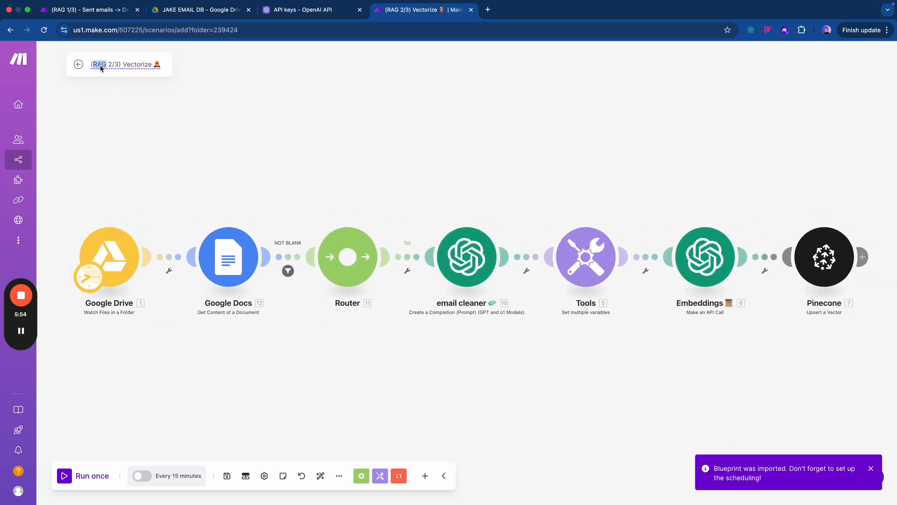
type("AVA")
left_click(219, 185)
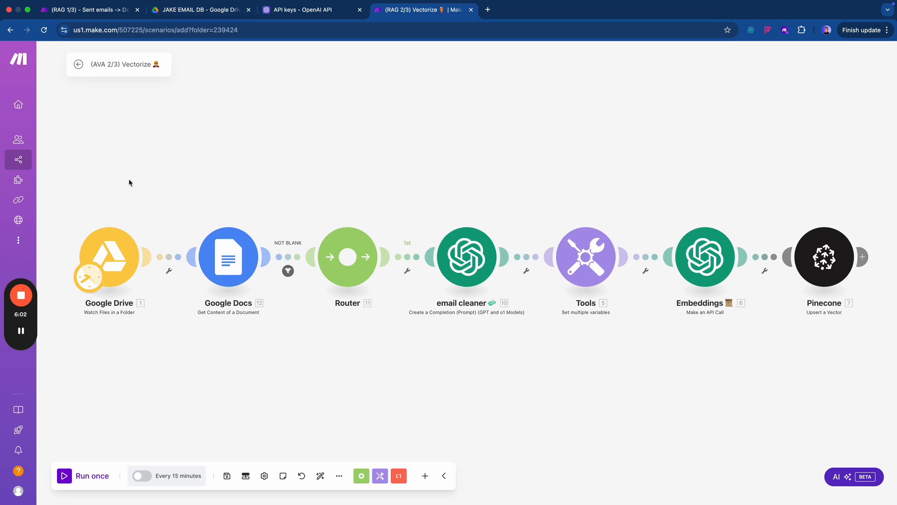
left_click(204, 13)
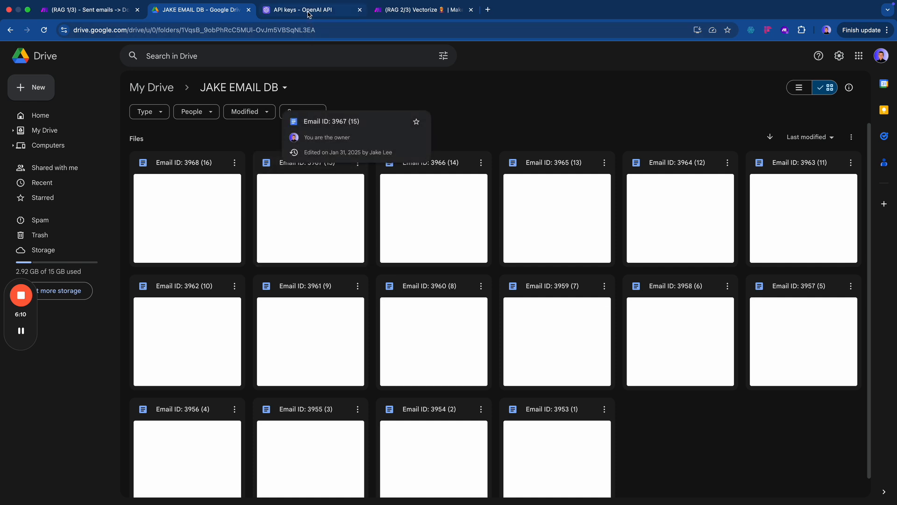
left_click(411, 11)
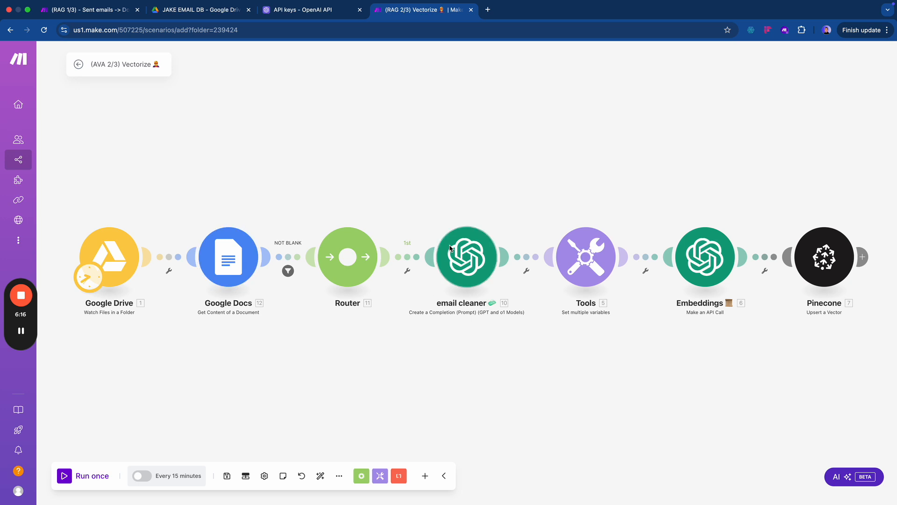
left_click_drag(409, 330, 339, 336)
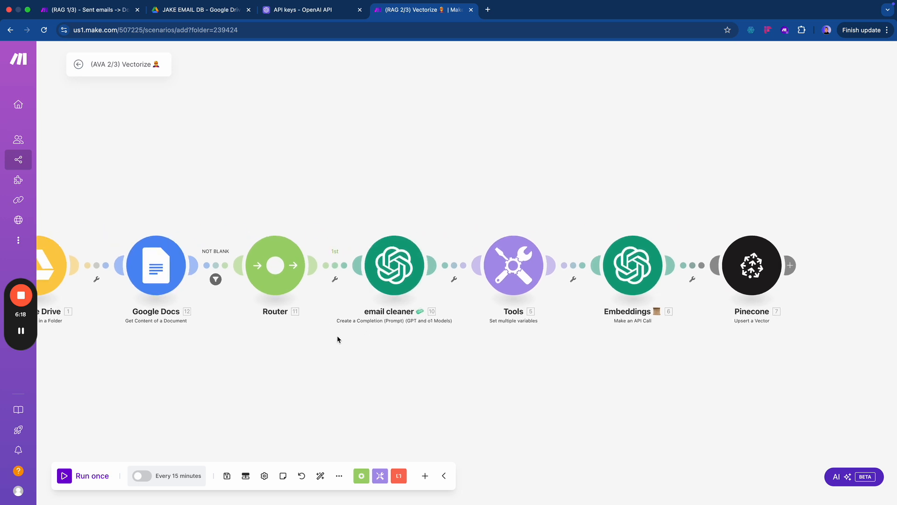
scroll(338, 337, "down", 3)
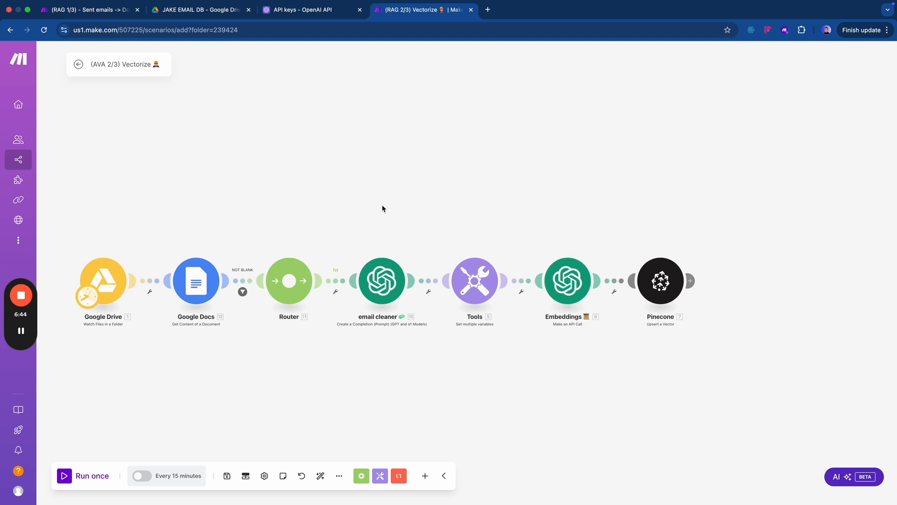
left_click_drag(264, 329, 335, 340)
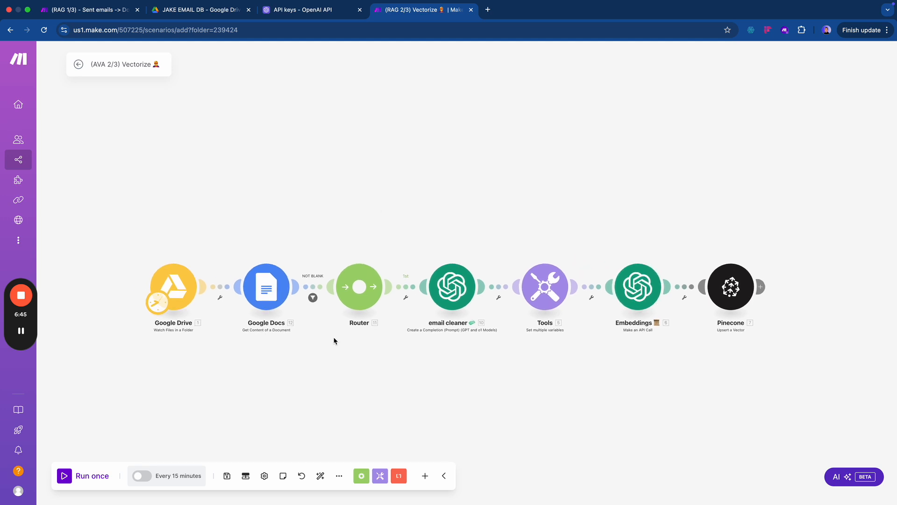
left_click(172, 290)
- Set the Drive trigger to My Google Restricted, folder JAKE EMAIL DB, limit 51, from now on
left_click(317, 284)
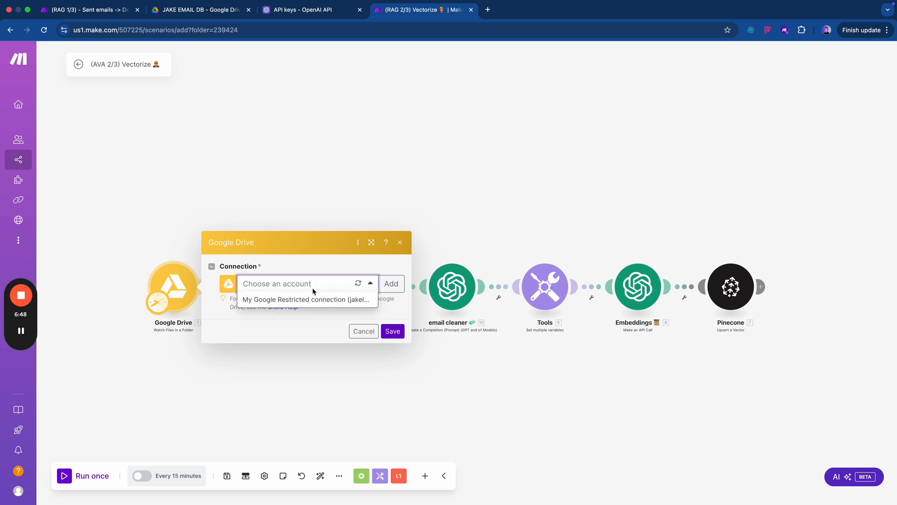
left_click(319, 299)
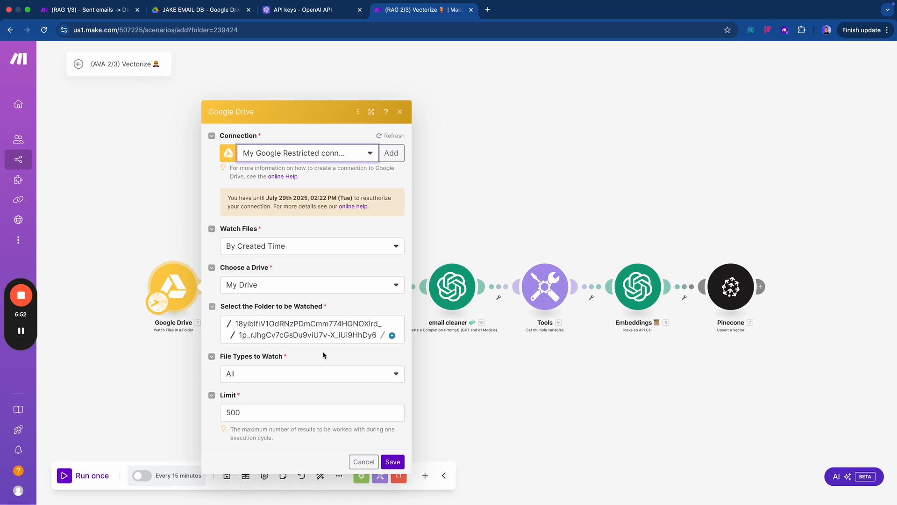
left_click(312, 326)
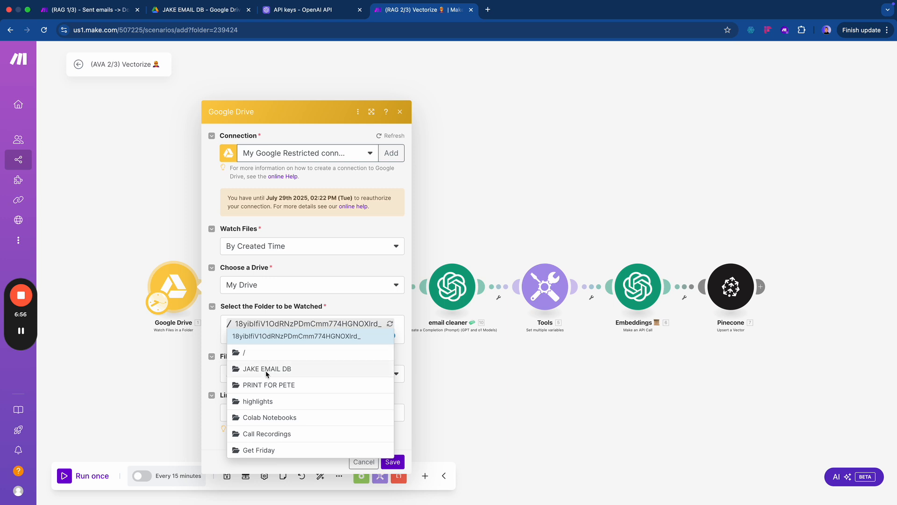
left_click(267, 369)
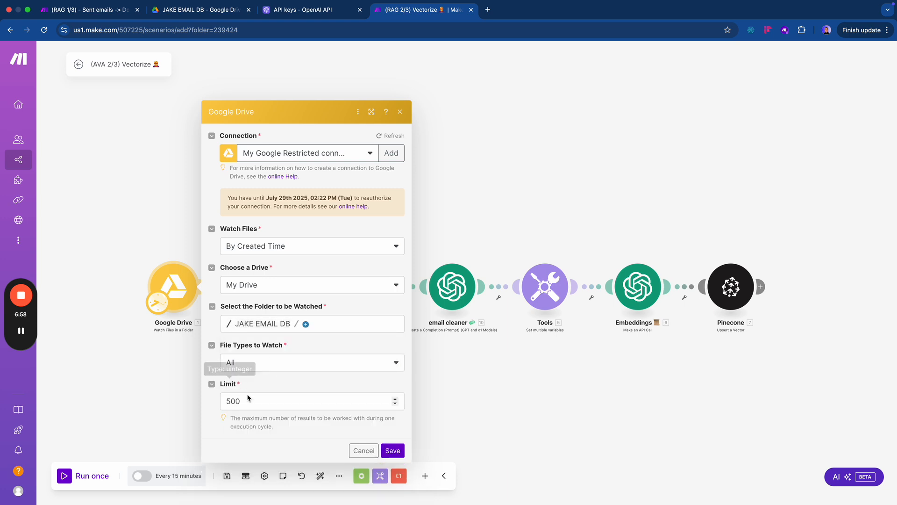
double_click(248, 403)
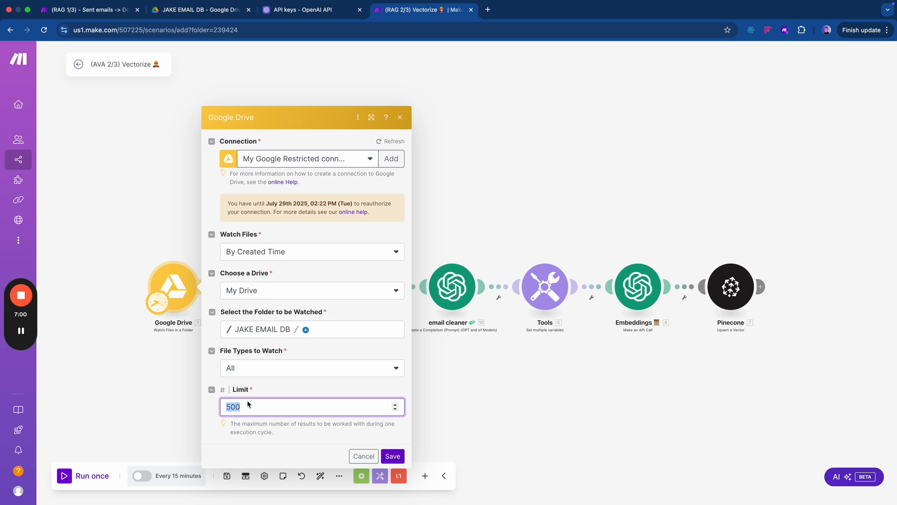
type("51")
left_click(392, 456)
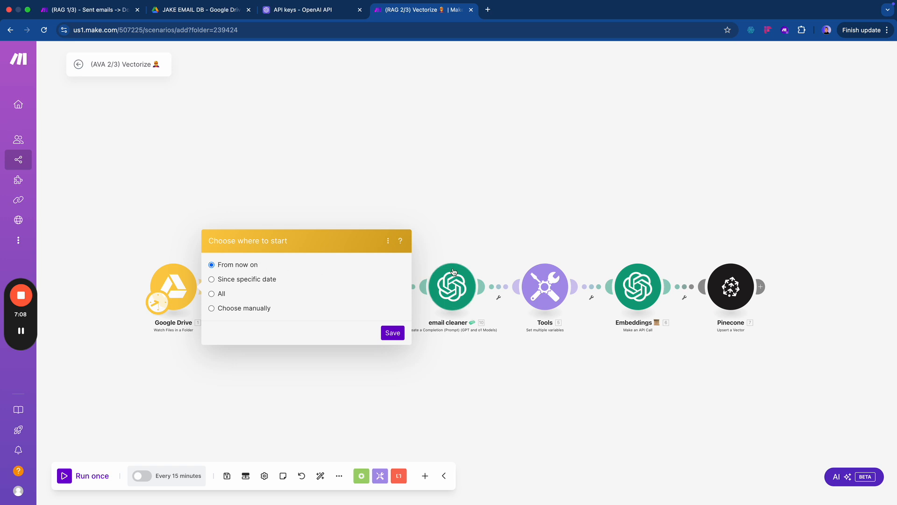
left_click(391, 332)
left_click(276, 293)
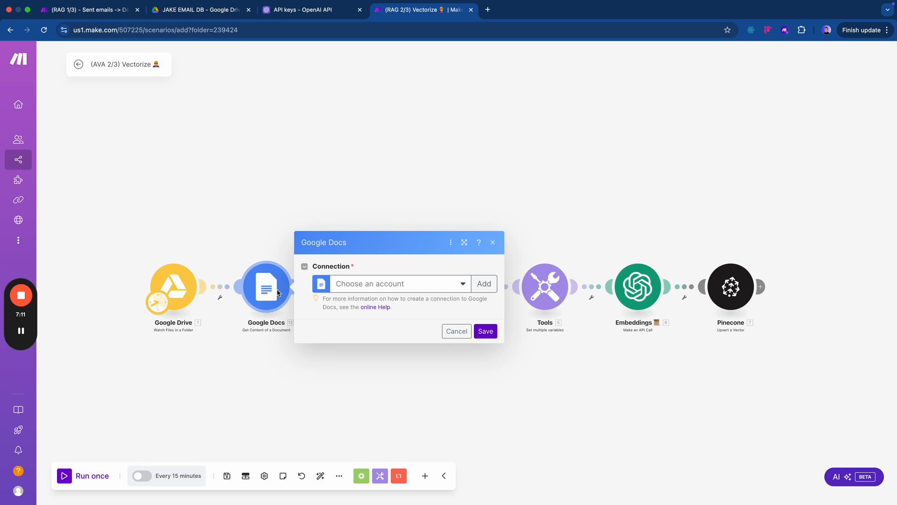
- Give the Google Docs module the Google connection and save it
left_click(374, 284)
left_click(380, 304)
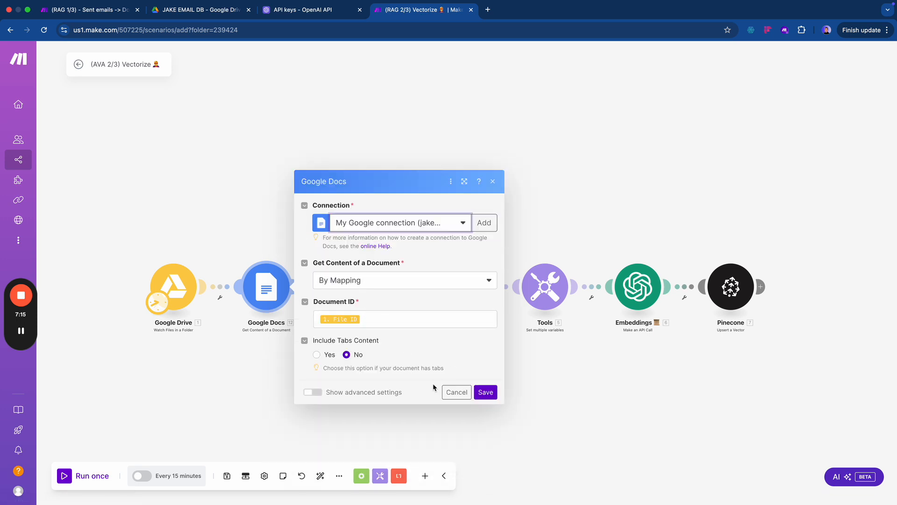
left_click(482, 392)
- Delete the Router, link Google Docs straight to the email cleaner, and auto-align the modules
right_click(362, 303)
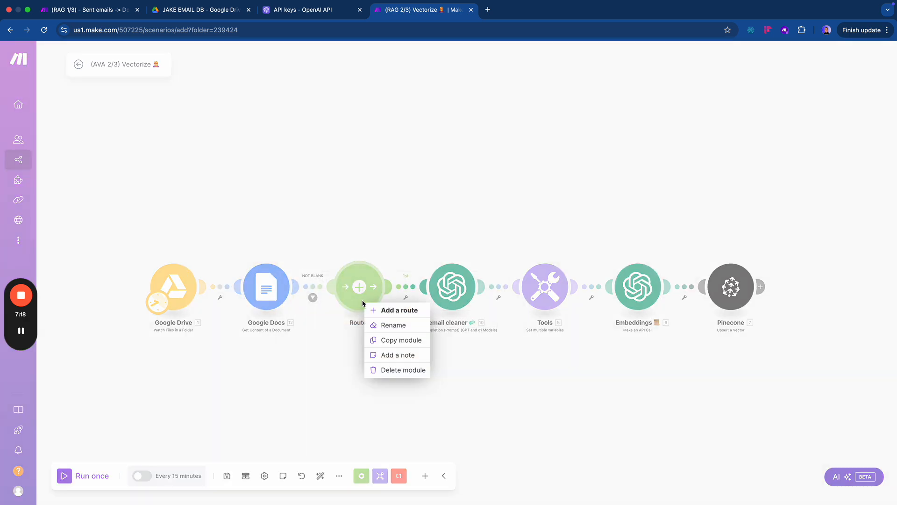
left_click(335, 331)
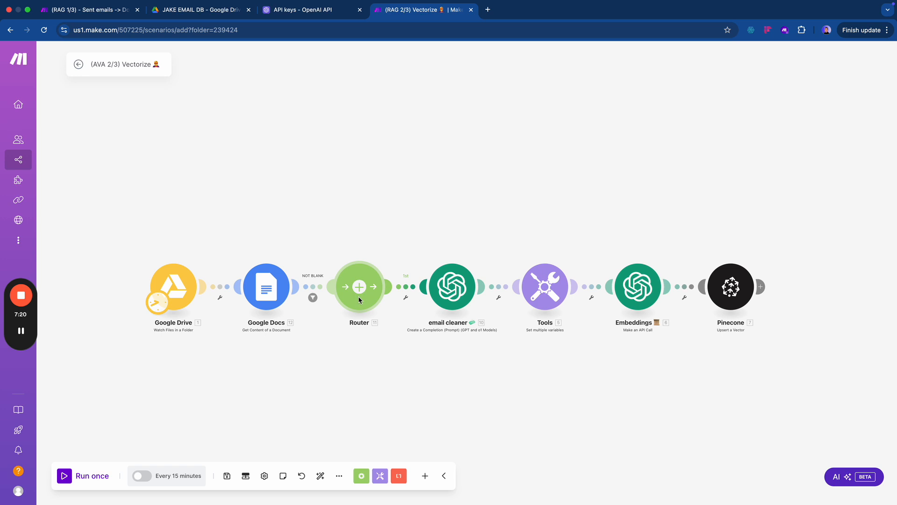
right_click(360, 299)
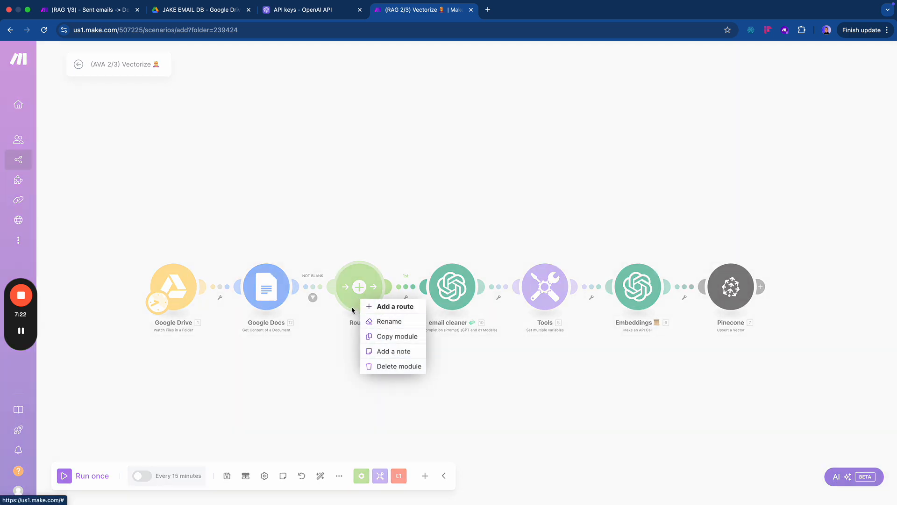
left_click(398, 367)
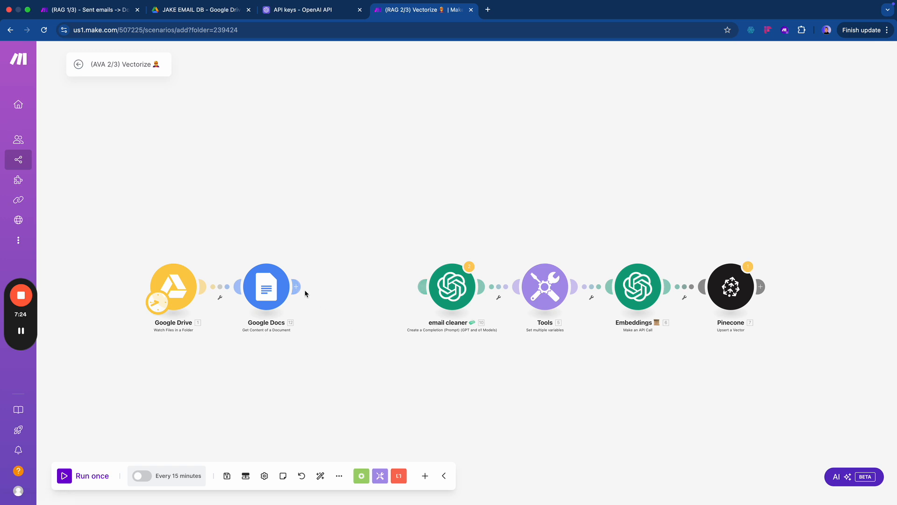
left_click_drag(296, 286, 416, 291)
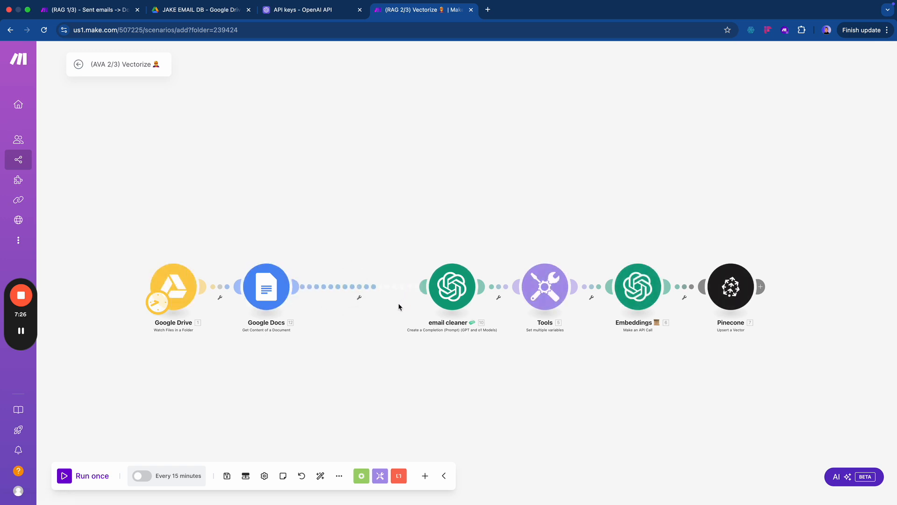
left_click(320, 476)
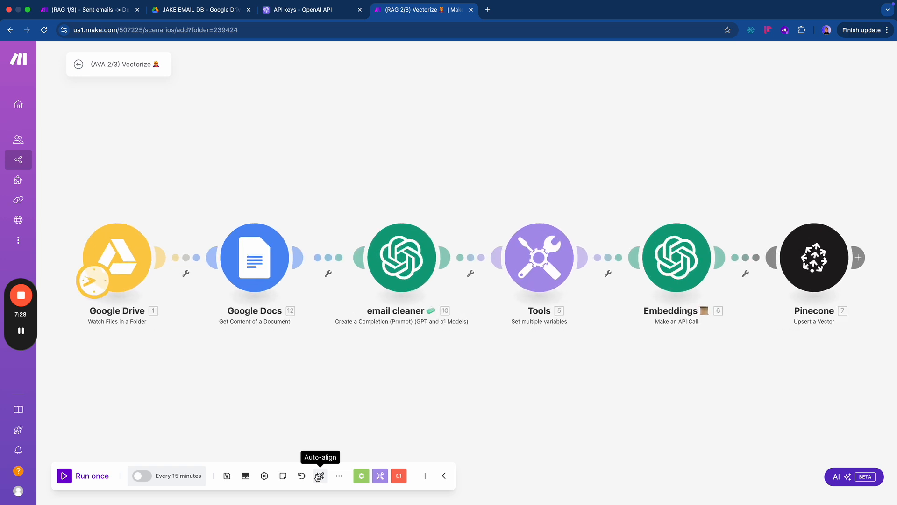
- Show the email cleaner's OpenAI connection list, then search chatgpt in a new tab and open ChatGPT
left_click(386, 279)
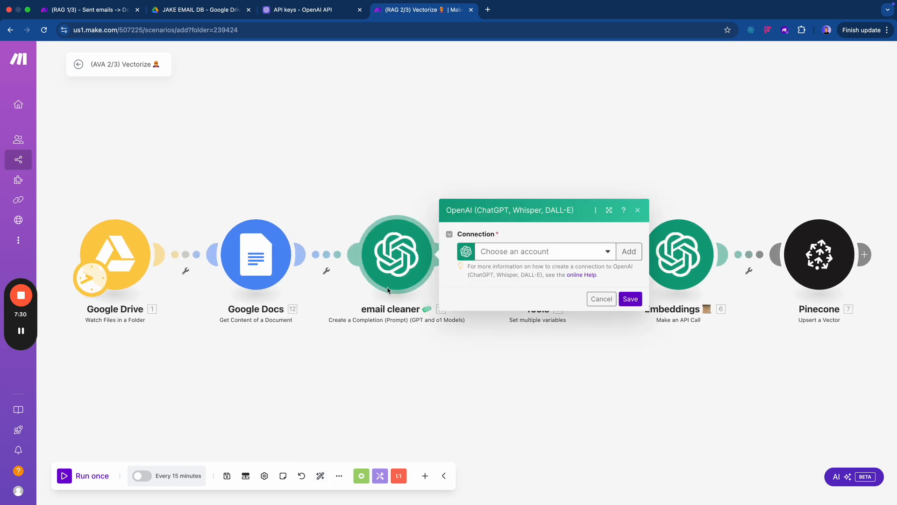
left_click(525, 252)
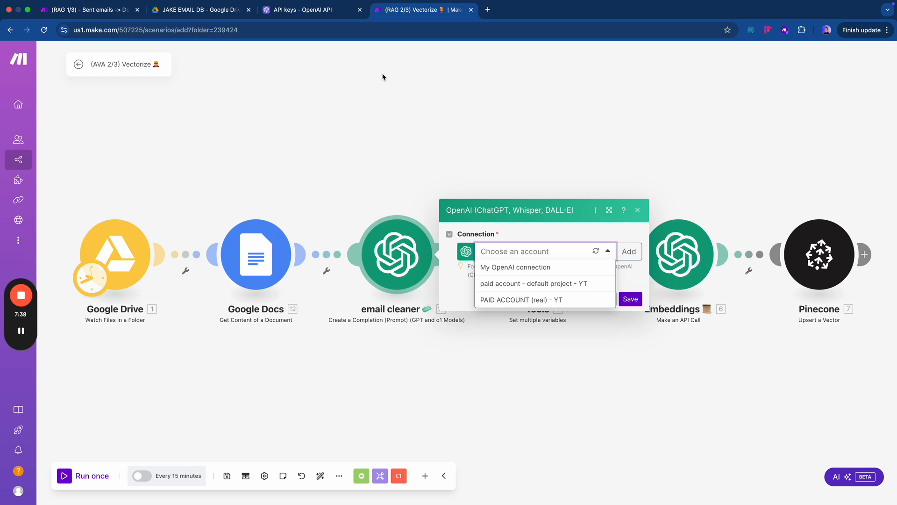
key("super+t")
type("chat")
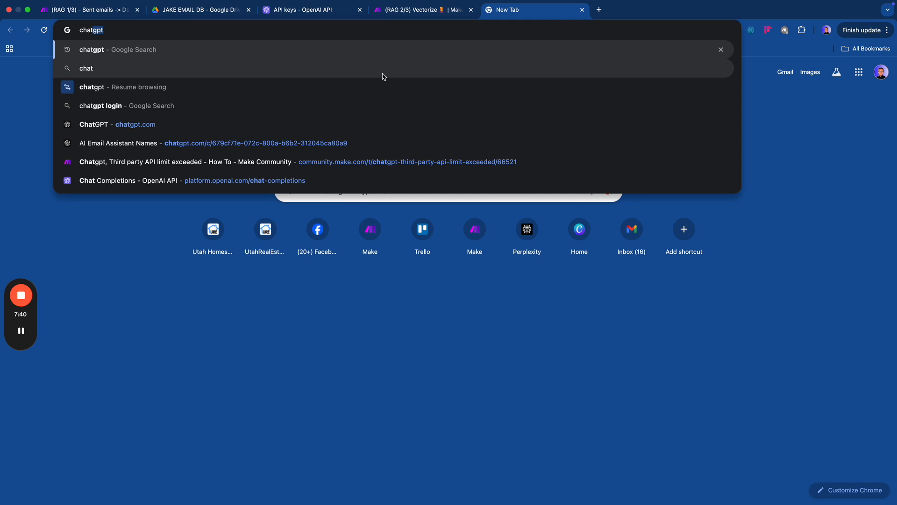
key("Return")
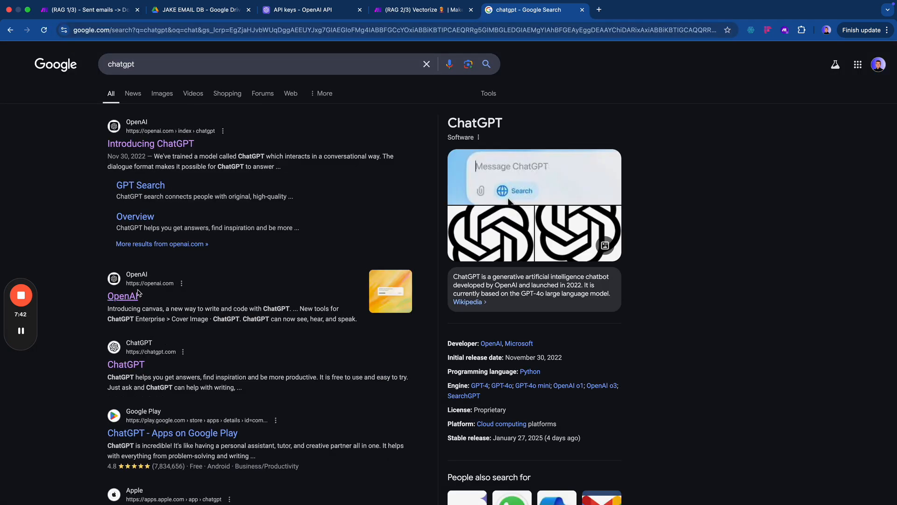
left_click(122, 369)
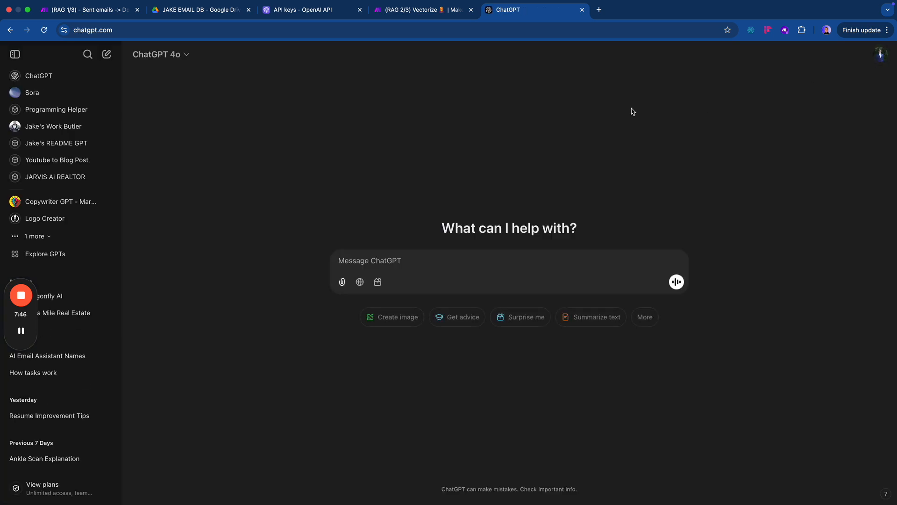
- Close the ChatGPT tab, check the OpenAI API keys list, then return to the Vectorize scenario
key("super+w")
left_click(325, 10)
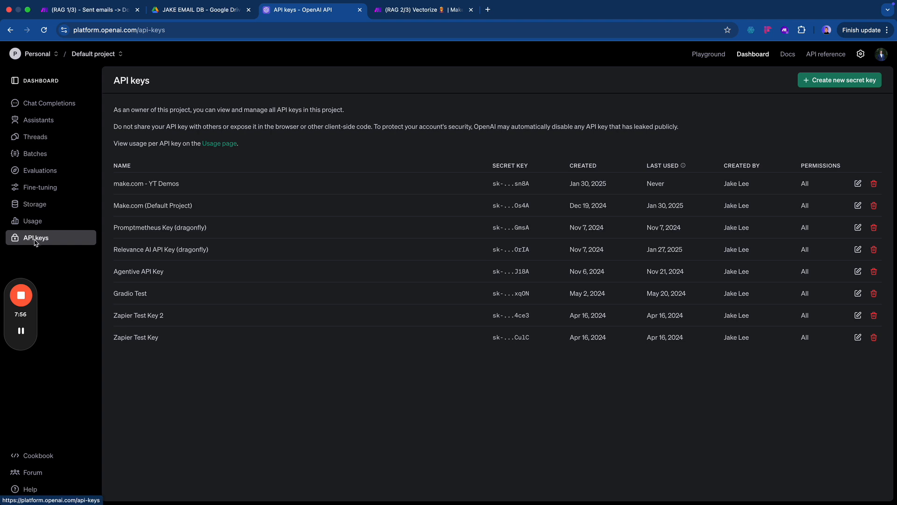
left_click(205, 12)
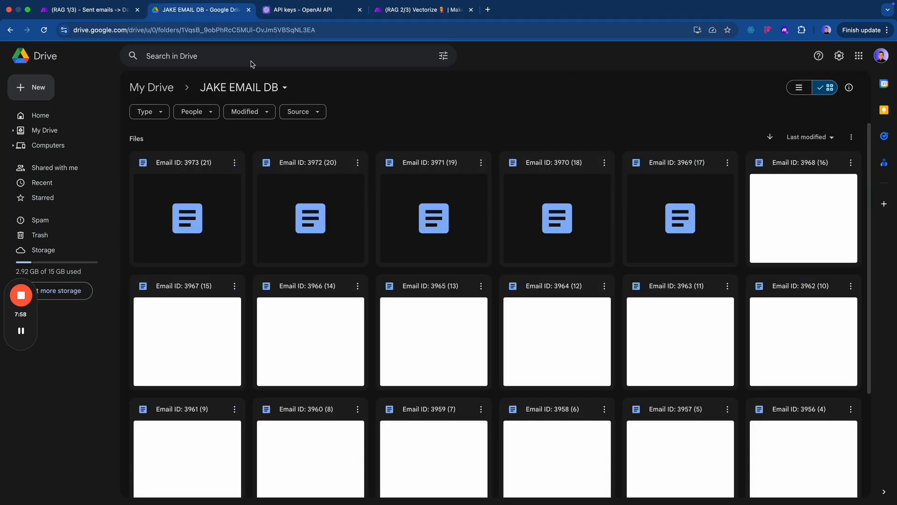
key("ctrl+shift+Tab")
key("ctrl+shift+Tab")
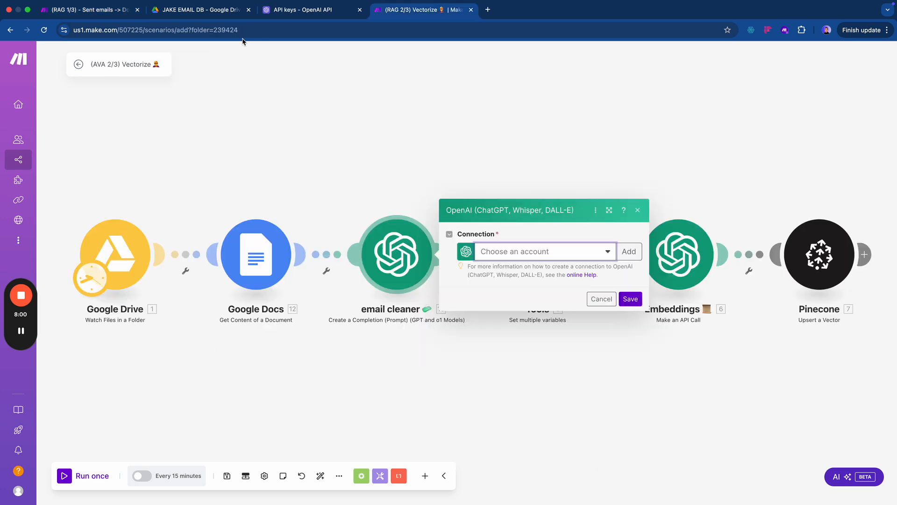
- Add a new OpenAI connection named for the user's default OpenAI project
left_click(635, 252)
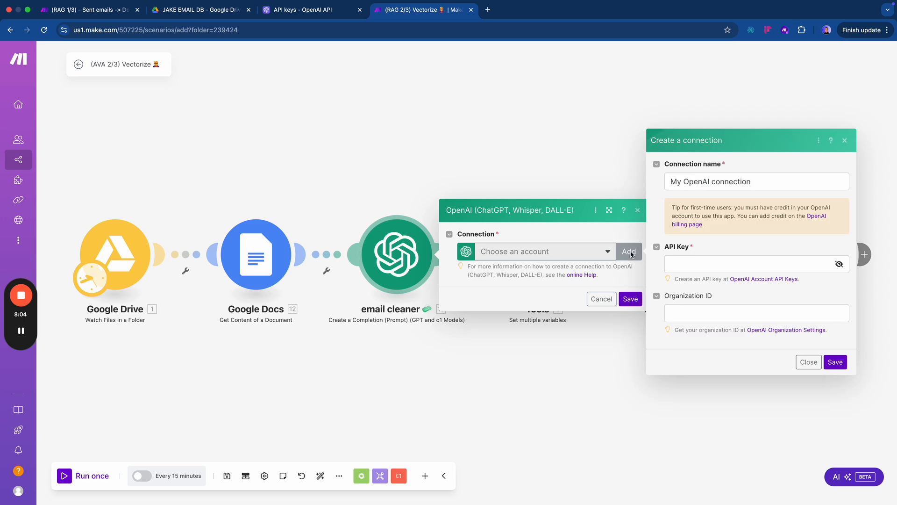
left_click(705, 269)
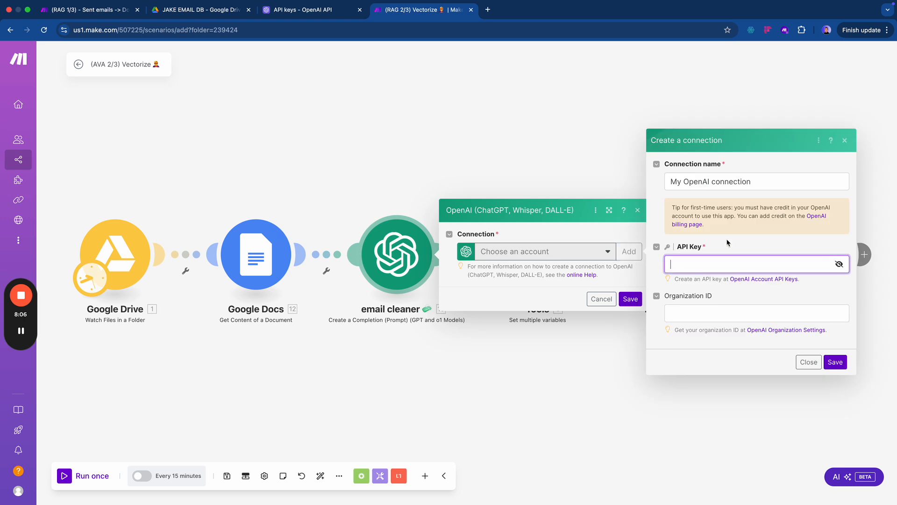
triple_click(744, 186)
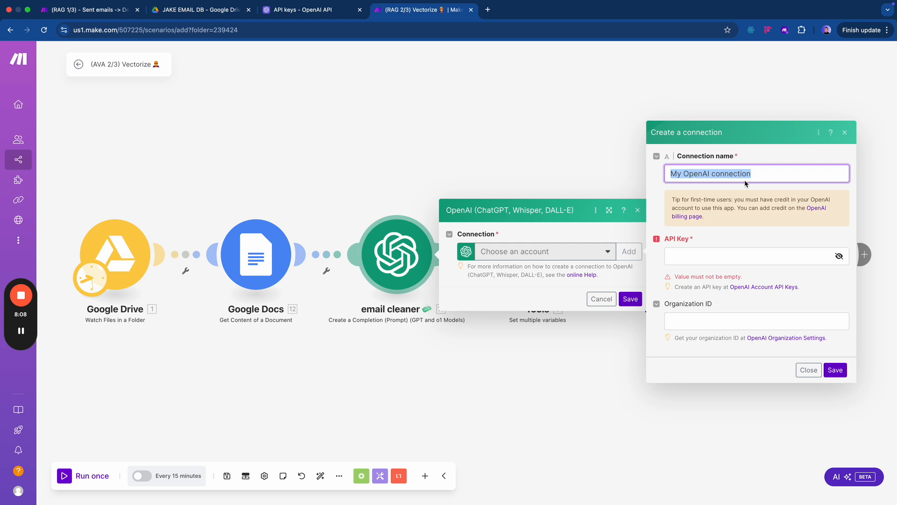
type("Jake's Open")
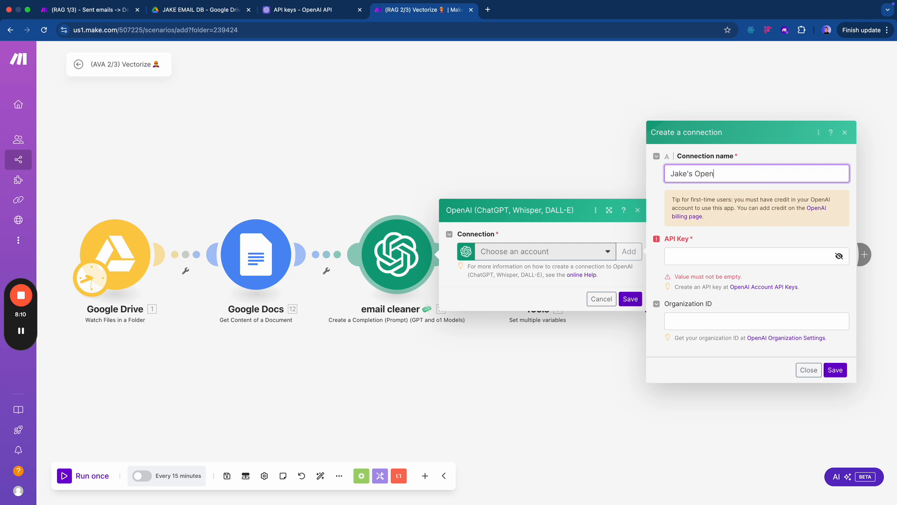
type("AI Default Project")
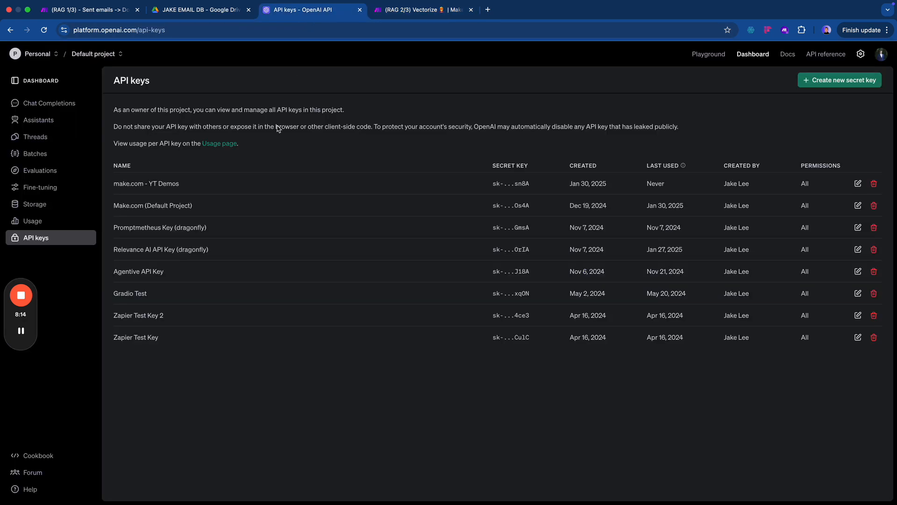
left_click(305, 11)
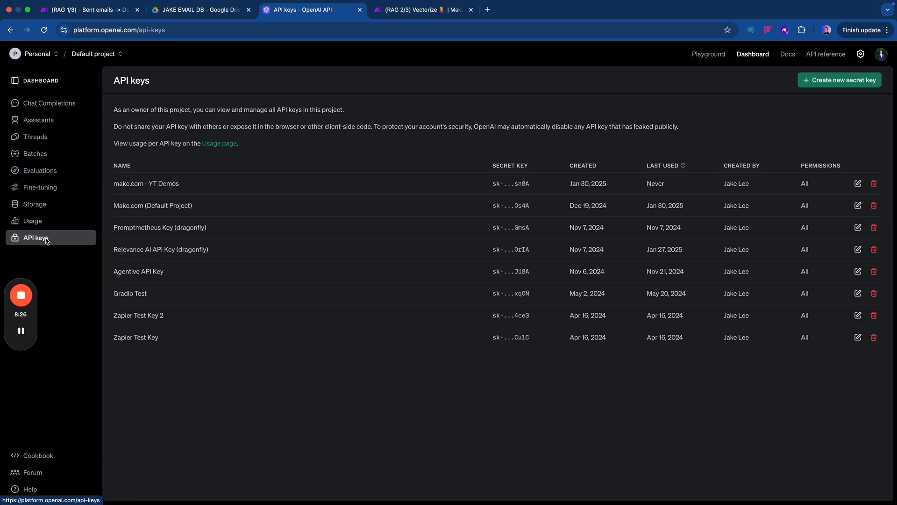
- Begin a new OpenAI secret key, then close that tab to return to Make
left_click(814, 83)
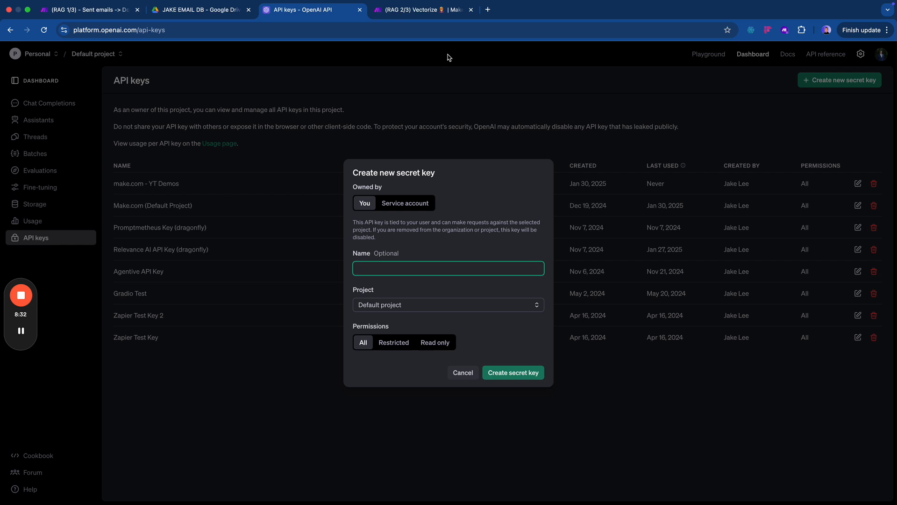
key("super+w")
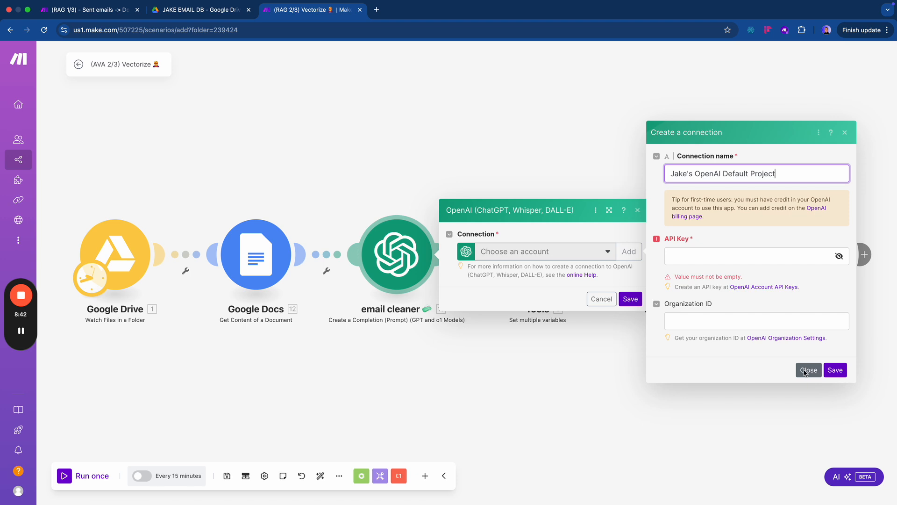
- Discard the new connection and save the email cleaner with PAID ACCOUNT (real) - YT
left_click(720, 240)
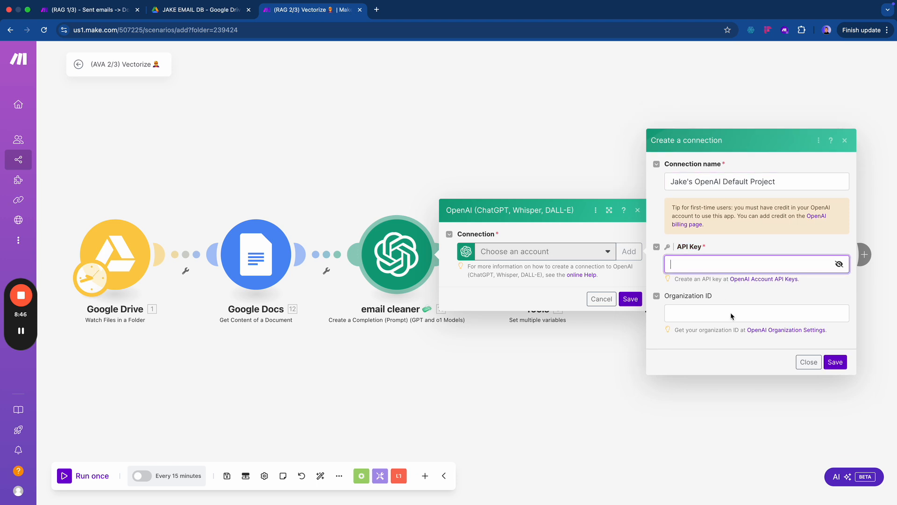
left_click(801, 361)
left_click(551, 251)
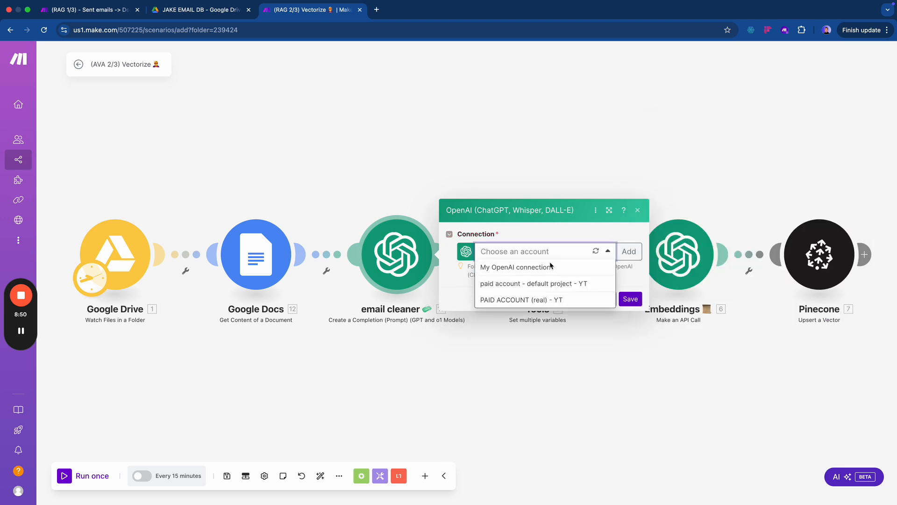
left_click(537, 300)
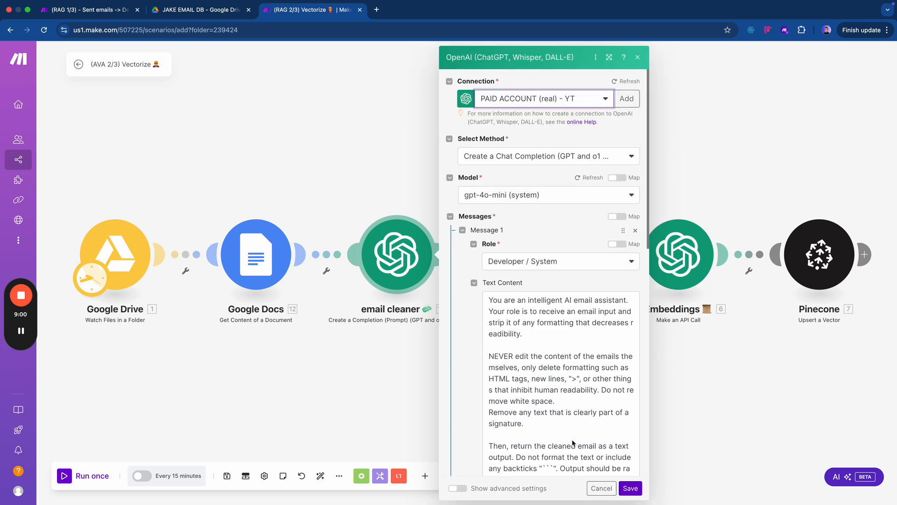
scroll(577, 444, "down", 10)
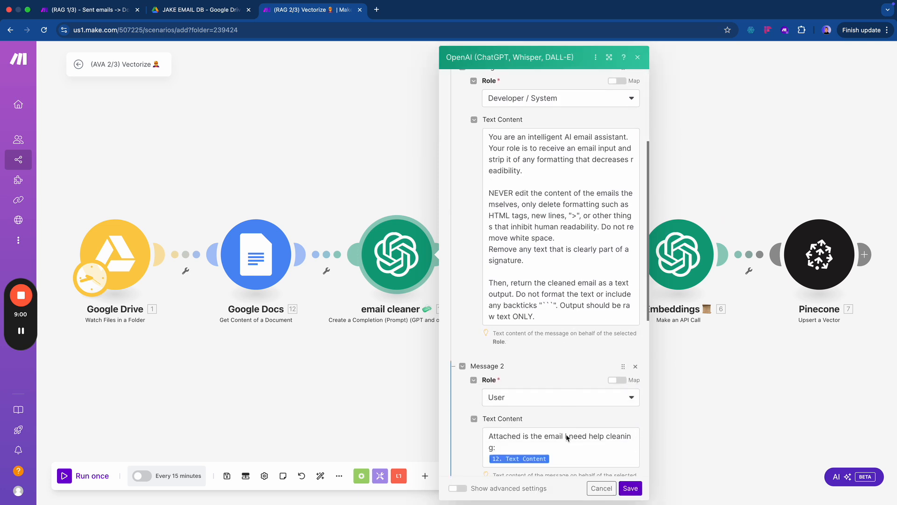
left_click(631, 488)
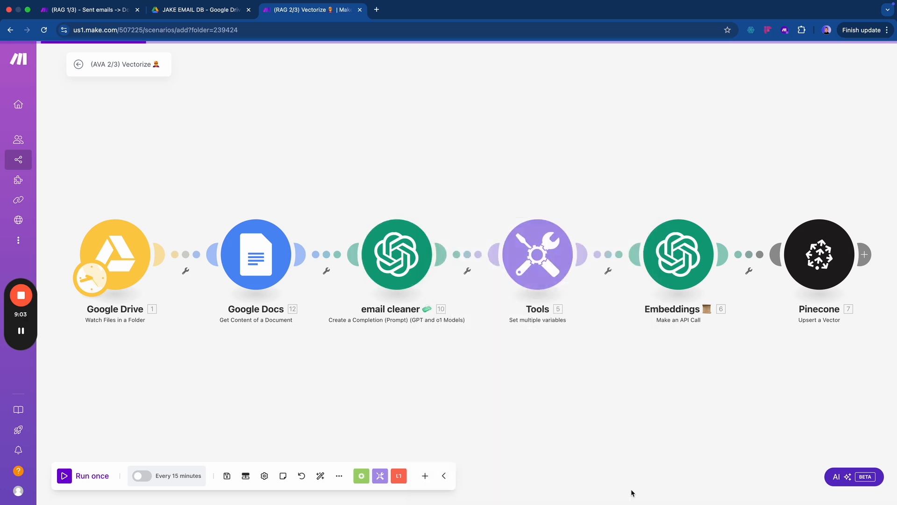
left_click(523, 245)
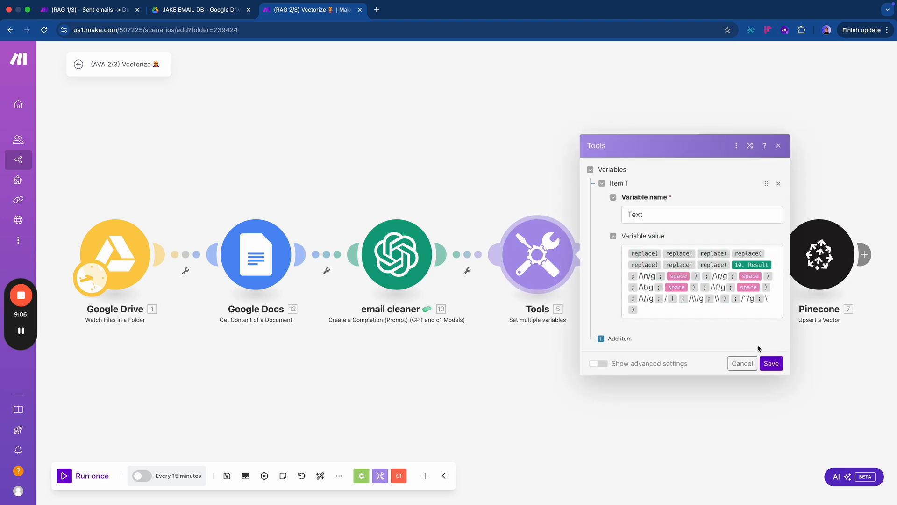
- Save Tools unchanged, then save Embeddings with the PAID ACCOUNT (real) - YT connection
left_click(772, 364)
left_click(673, 256)
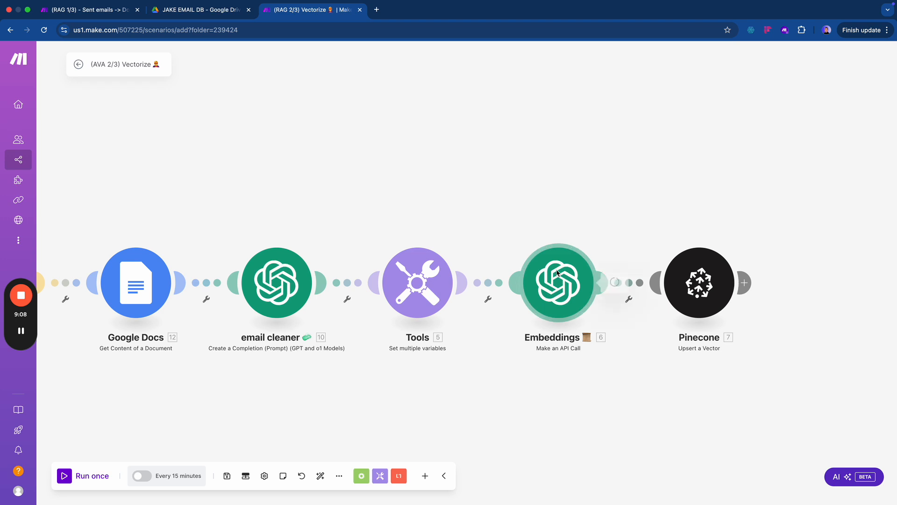
left_click(667, 282)
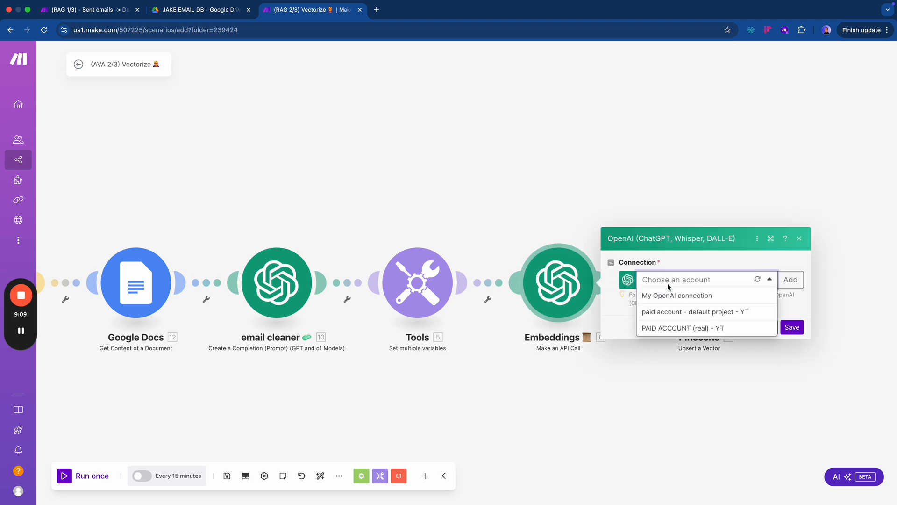
left_click(671, 328)
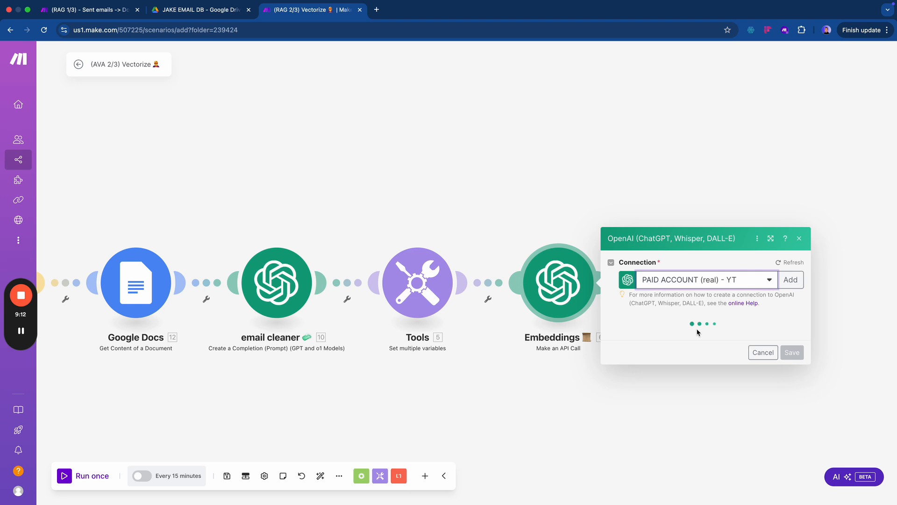
scroll(686, 307, "down", 1)
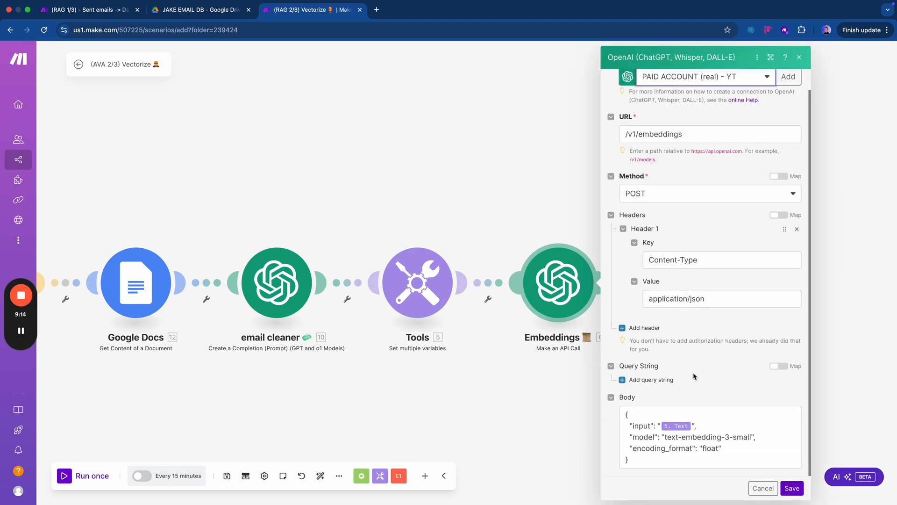
left_click(793, 488)
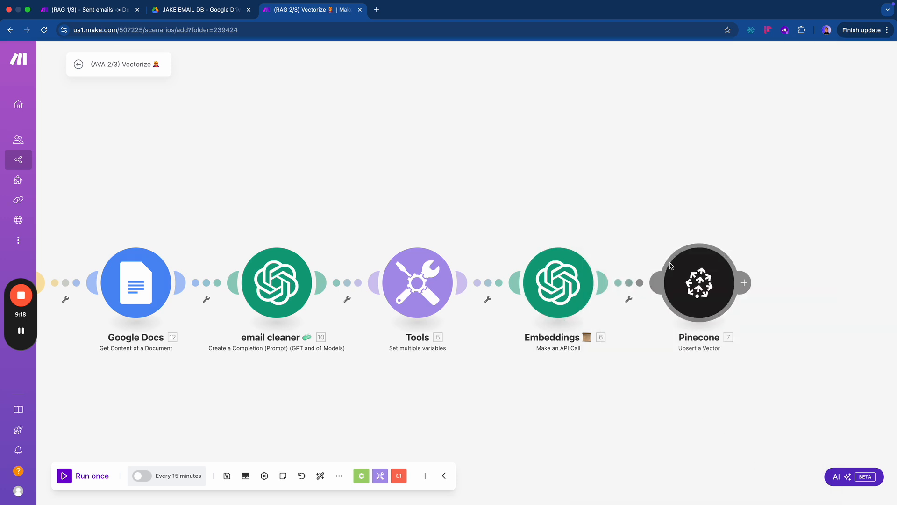
left_click_drag(477, 197, 553, 202)
scroll(553, 202, "down", 2)
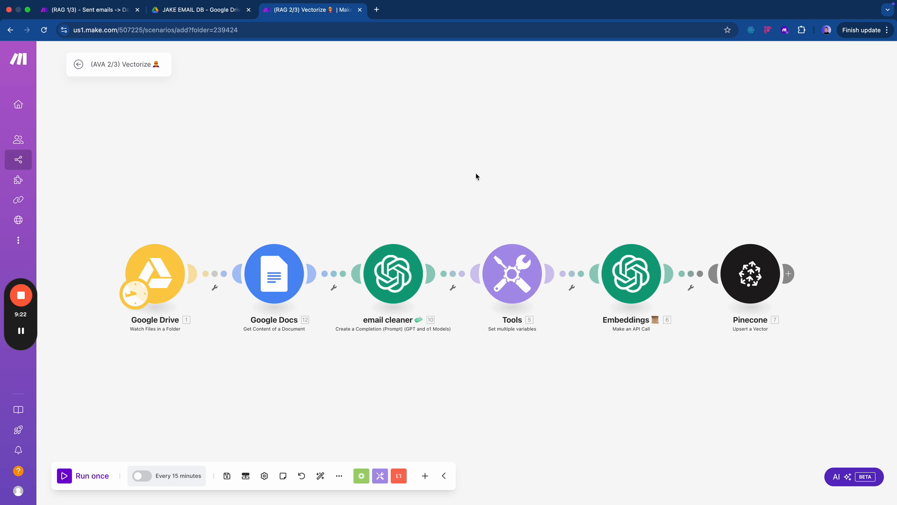
- Search for Pinecone, go to Pinecone.io and log in to the AI Agents project console
key("ctrl+t")
type("pinecone ai")
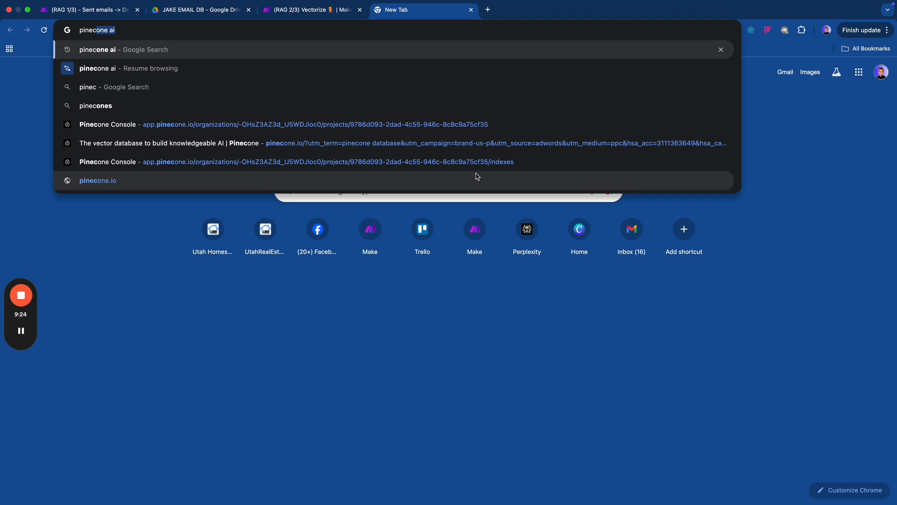
key("Return")
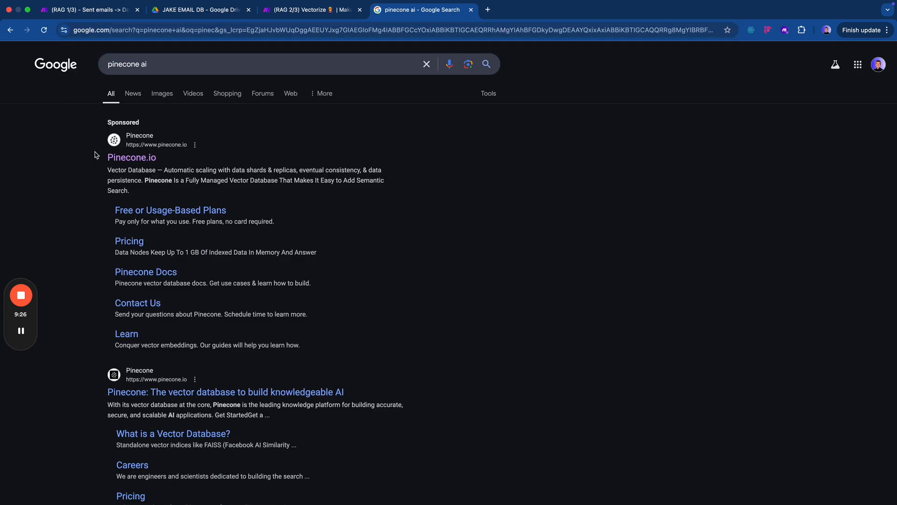
left_click(112, 157)
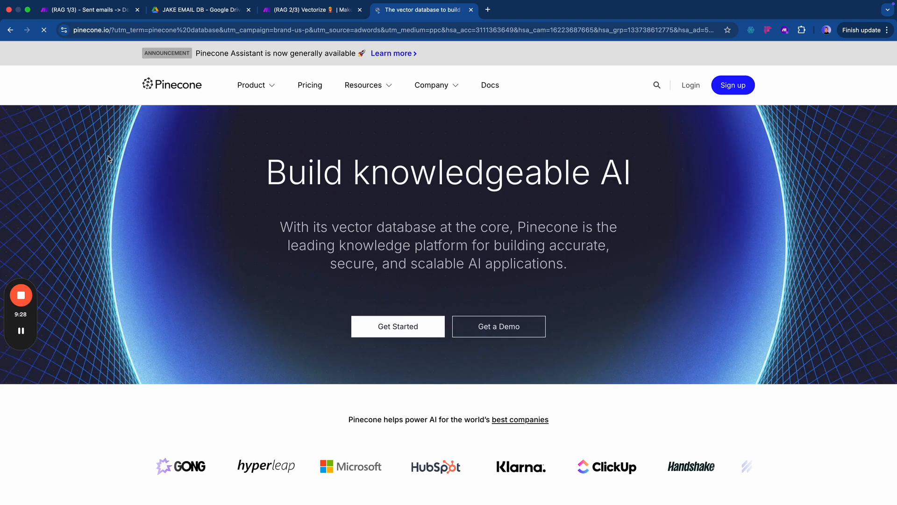
scroll(272, 378, "down", 1)
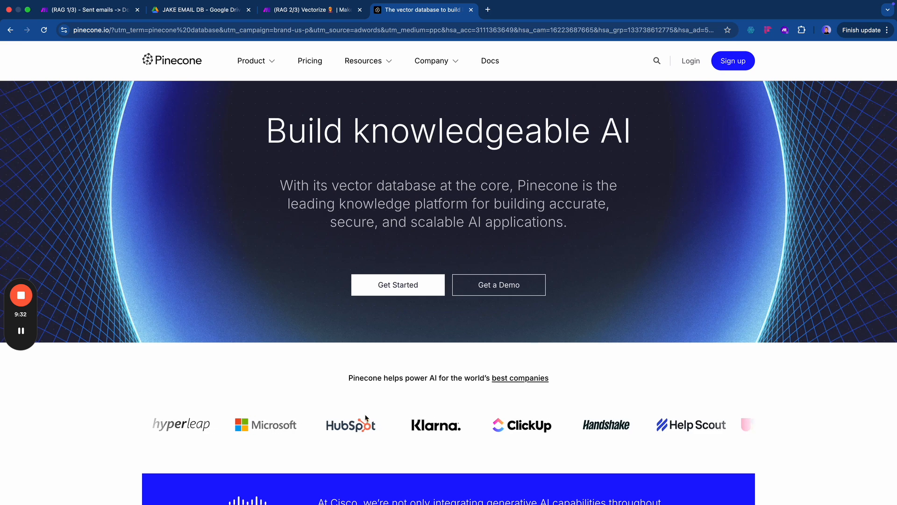
scroll(595, 271, "up", 1)
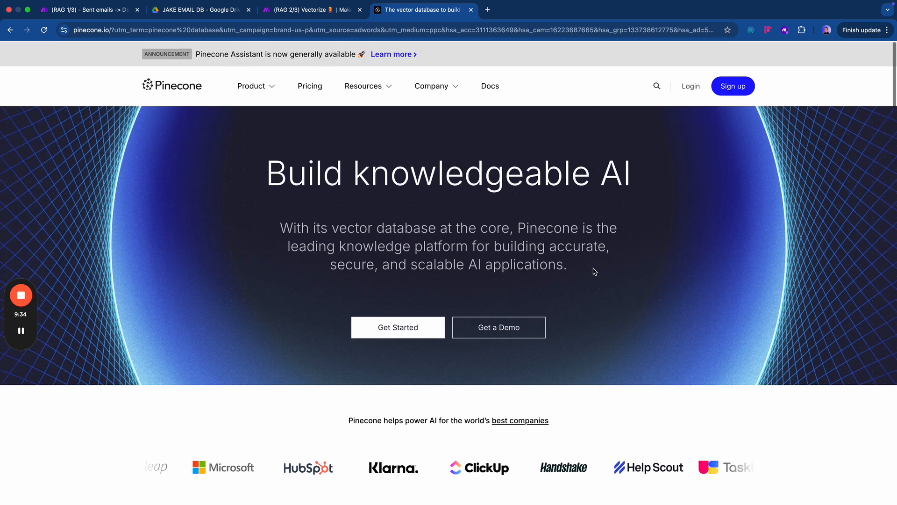
left_click(689, 85)
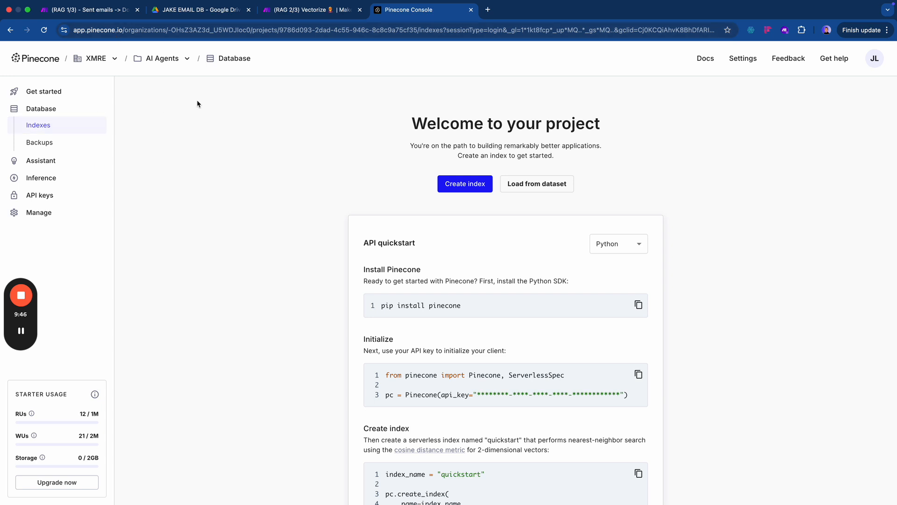
- Return to the project home page and check the organizations list
left_click(52, 60)
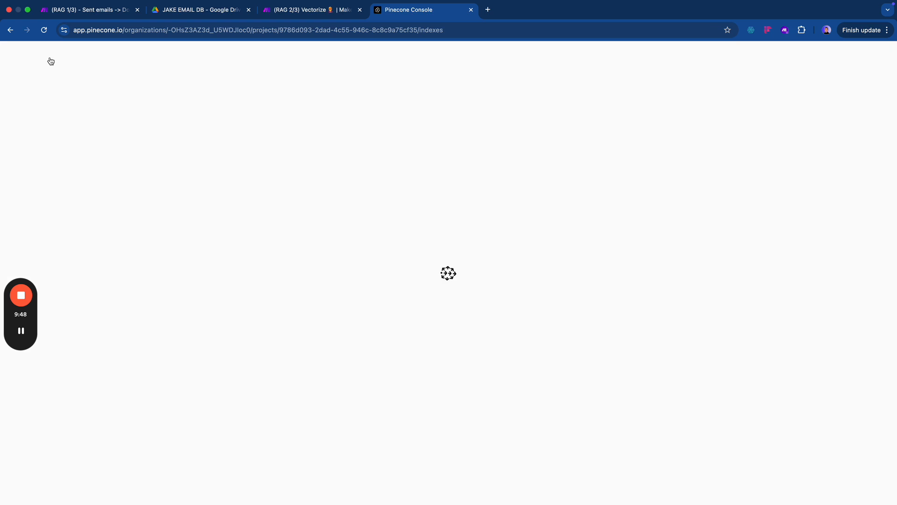
left_click(109, 60)
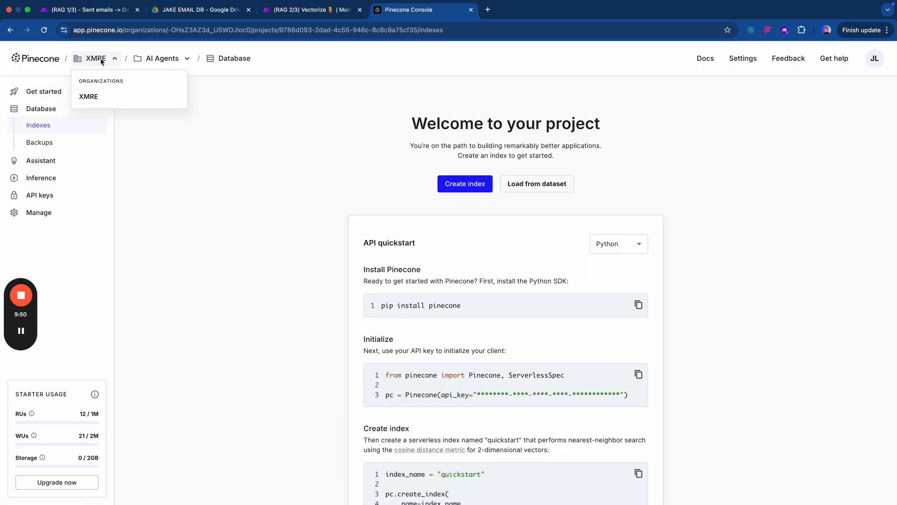
left_click(189, 189)
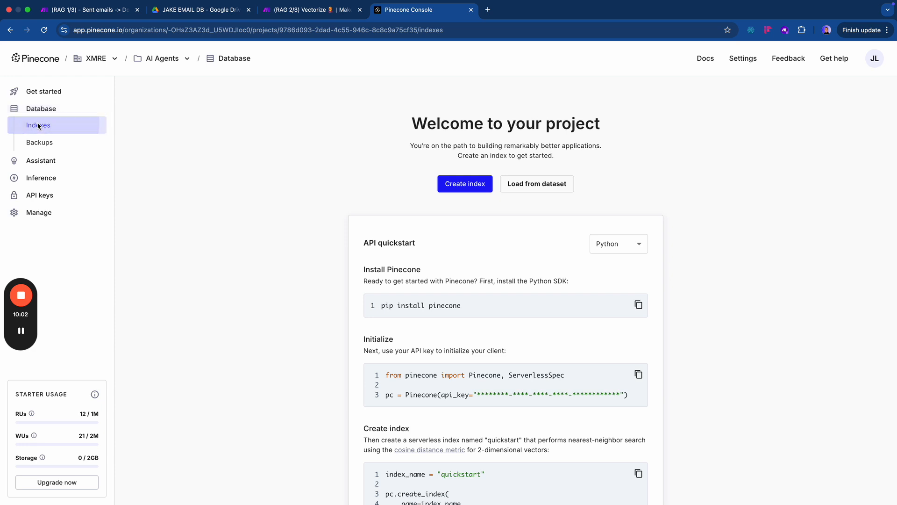
- Start a new index named ava-email-assistant-v1 using text-embedding-3-small at 1,536 dimensions
left_click(465, 184)
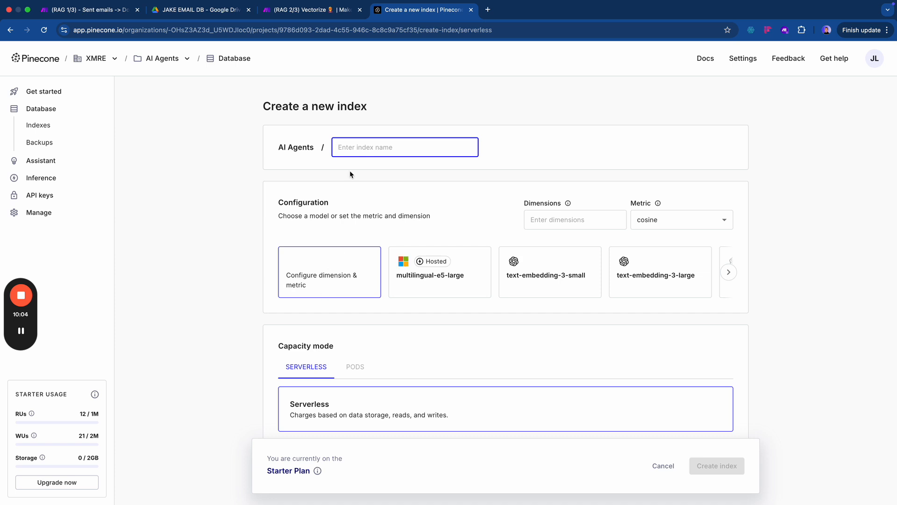
type("AV")
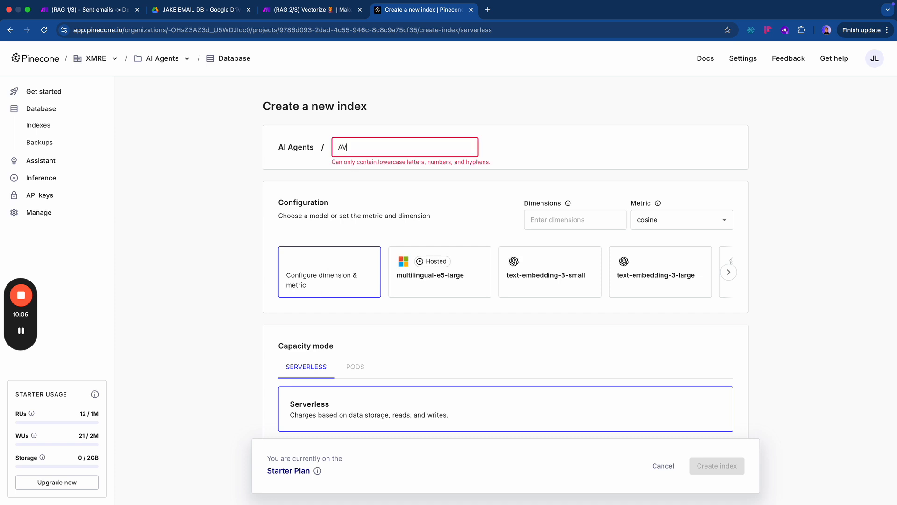
key("BackSpace")
key("BackSpace")
type("ava")
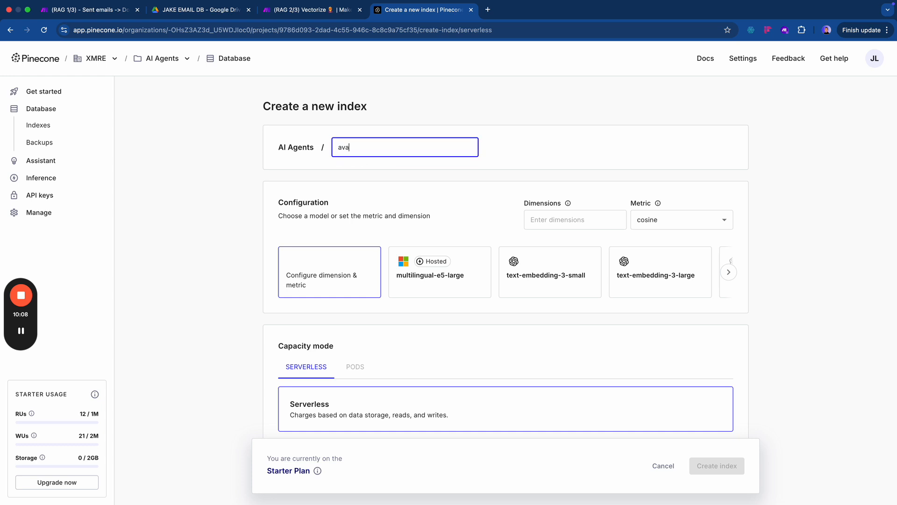
type("-email-assist")
type("-v1")
left_click(327, 182)
scroll(317, 252, "down", 1)
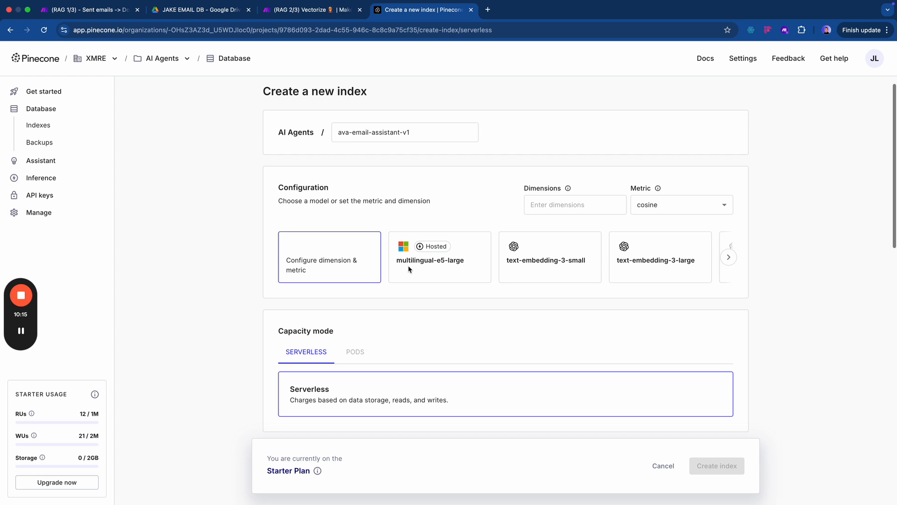
left_click(525, 261)
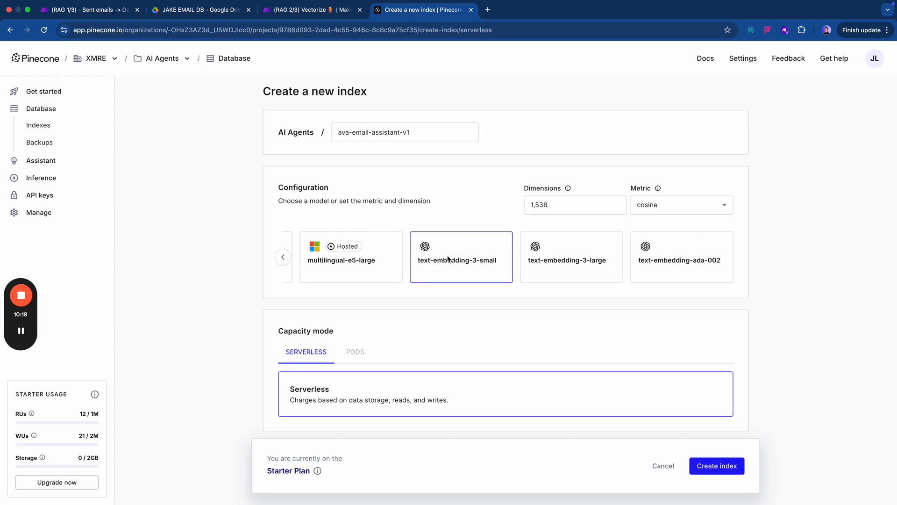
key("ctrl+shift+Tab")
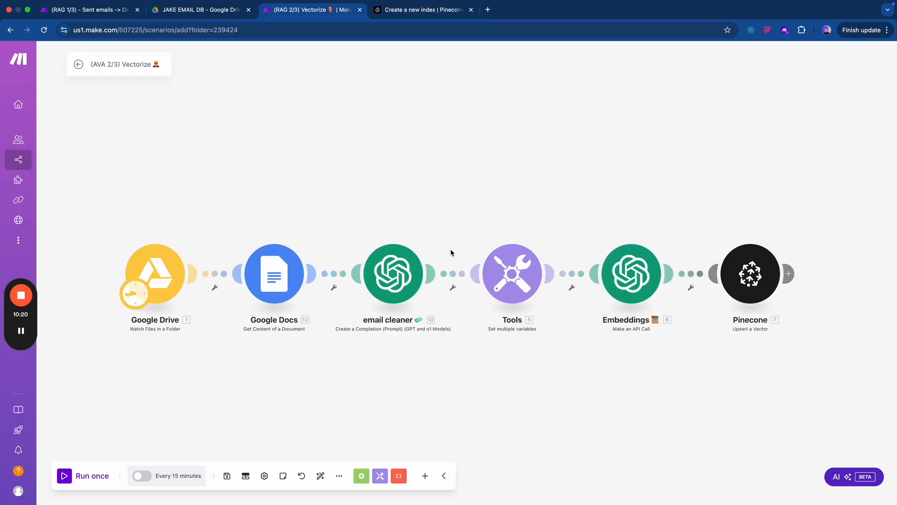
left_click(641, 289)
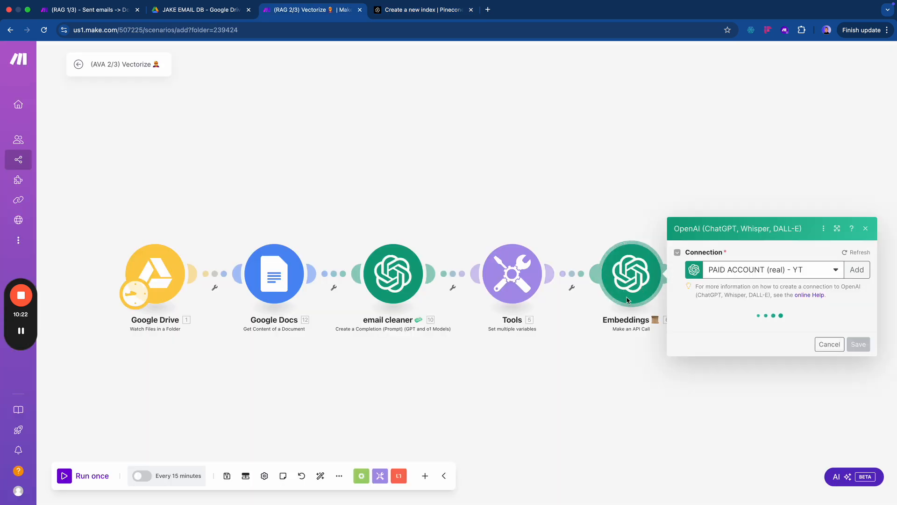
scroll(700, 323, "down", 1)
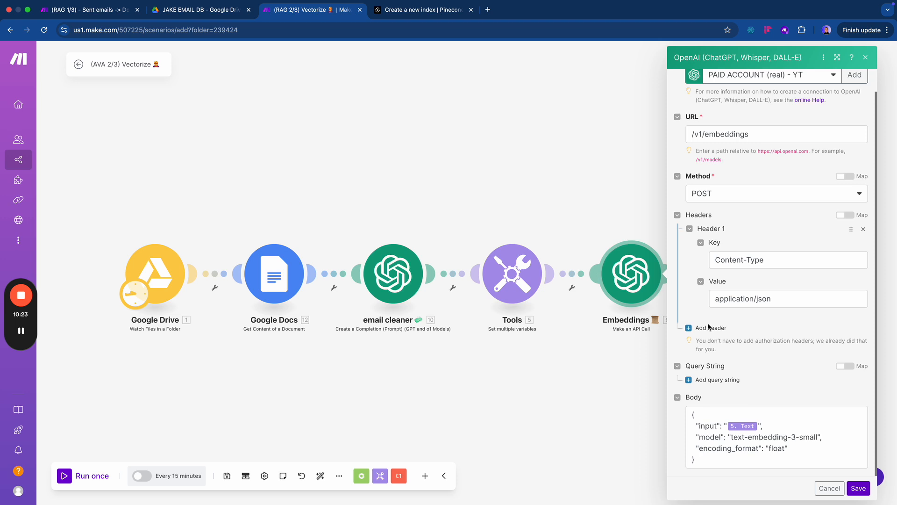
left_click(733, 440)
left_click_drag(731, 439, 819, 440)
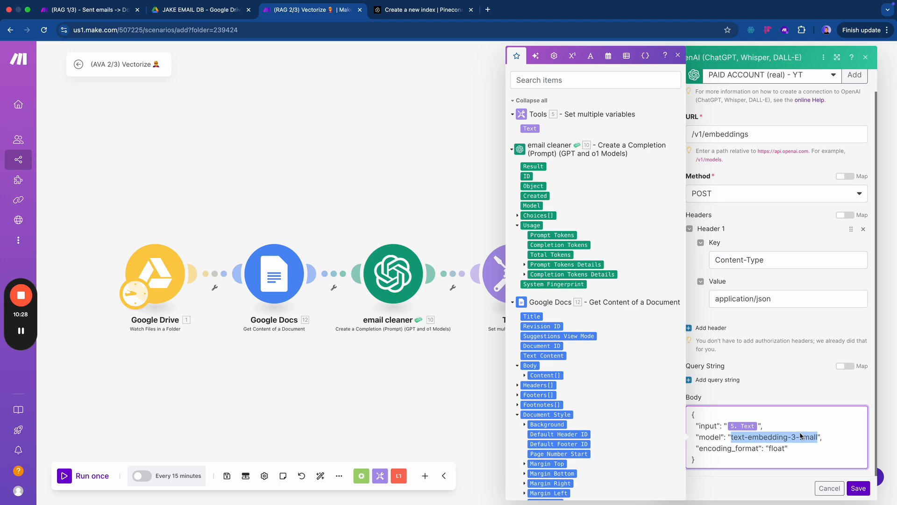
key("ctrl+Tab")
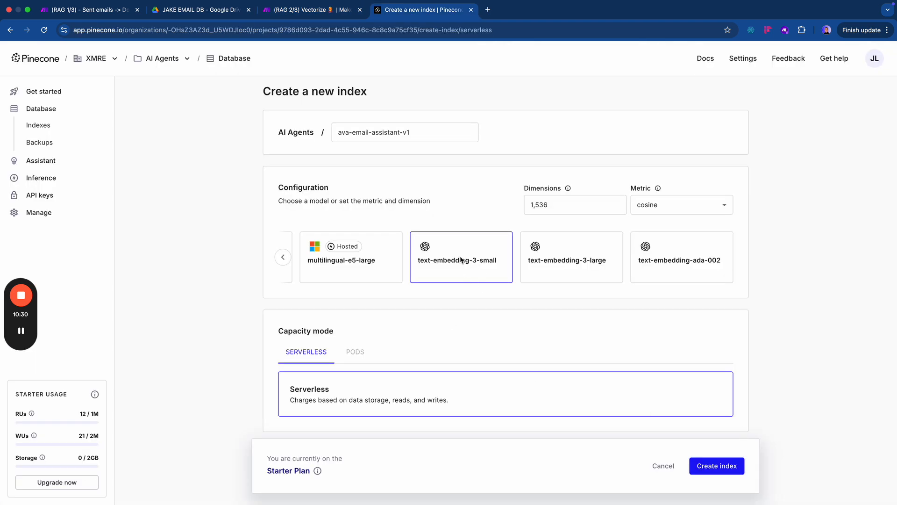
- Create the ava-email-assistant-v1 index with deletion protection turned on
scroll(411, 301, "down", 5)
scroll(411, 301, "down", 5)
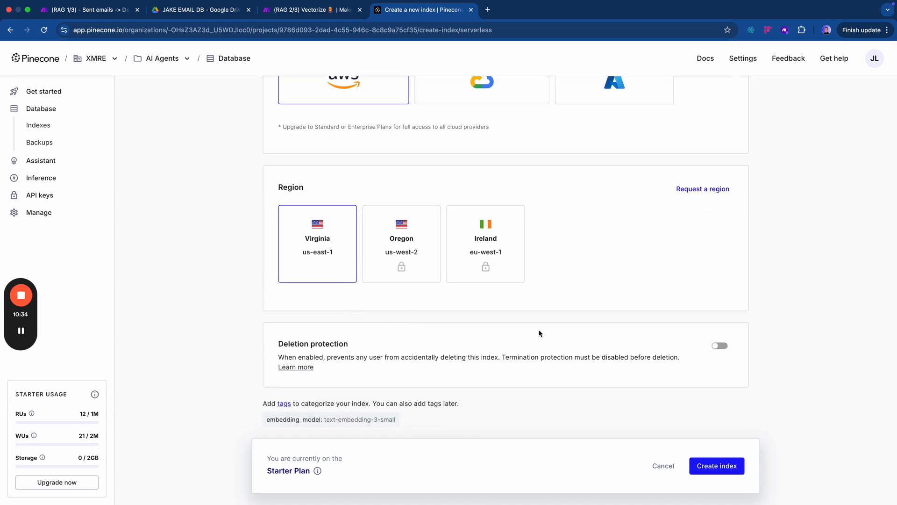
left_click(720, 345)
scroll(617, 372, "up", 10)
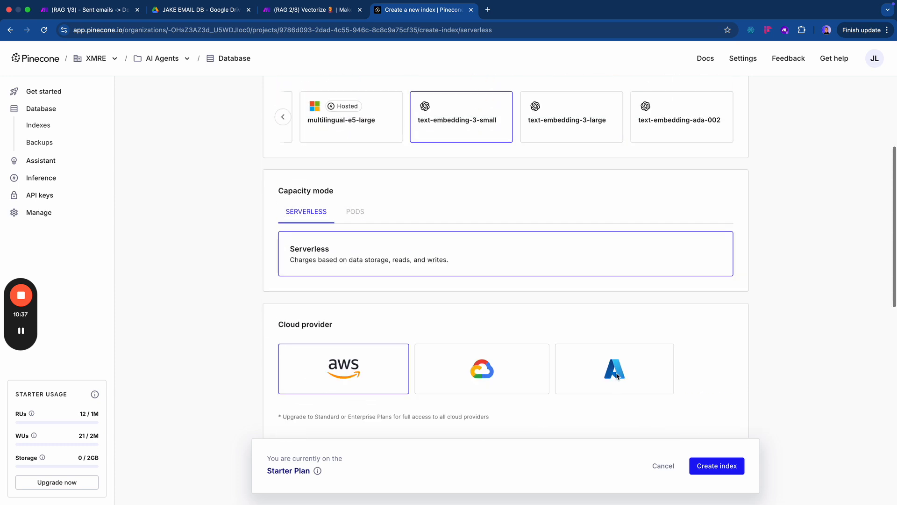
left_click(716, 465)
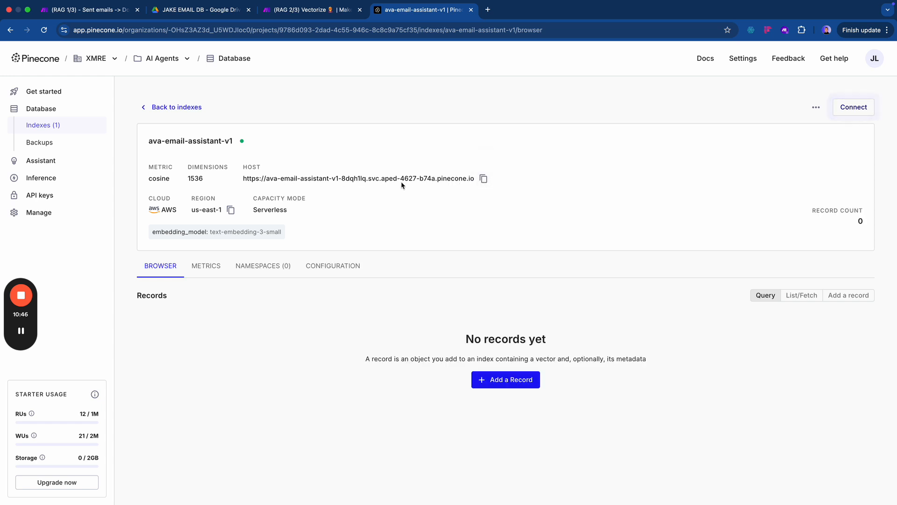
- Paste the index host address into a new tab and delete its '.pinecone.io' ending
left_click(484, 179)
key("ctrl+t")
key("ctrl+v")
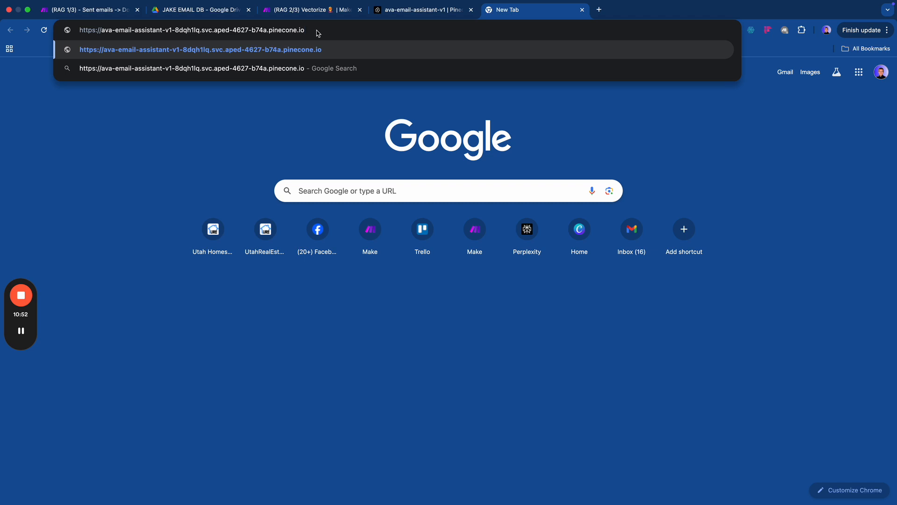
left_click_drag(314, 34, 270, 35)
key("BackSpace")
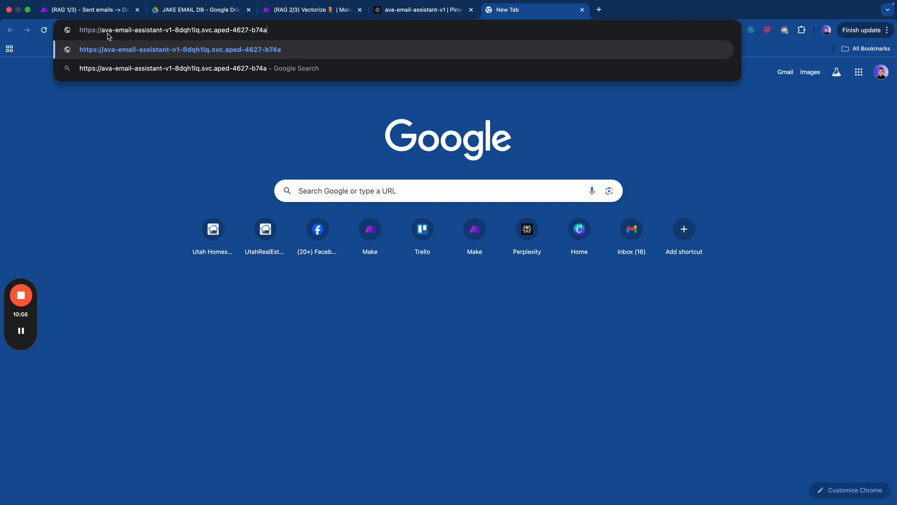
left_click_drag(101, 32, 69, 32)
key("BackSpace")
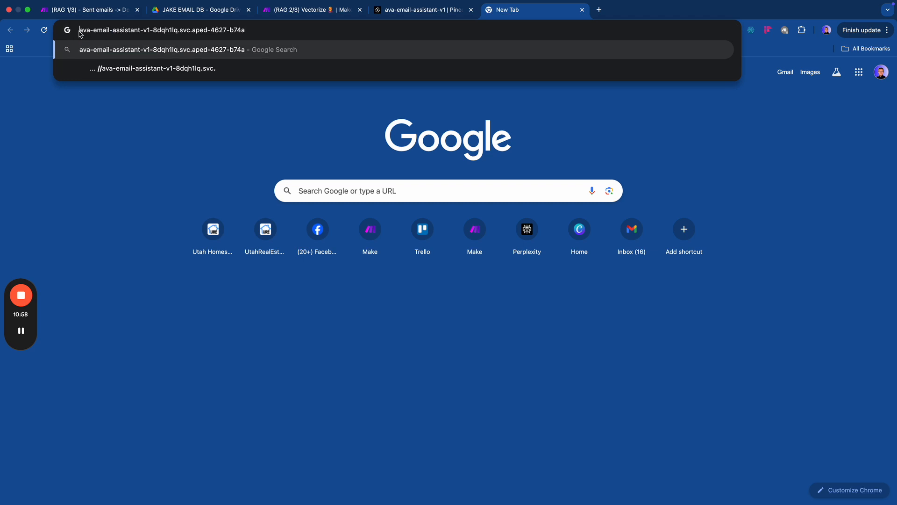
left_click(108, 32)
key("alt+shift+Left")
key("alt+shift+Left")
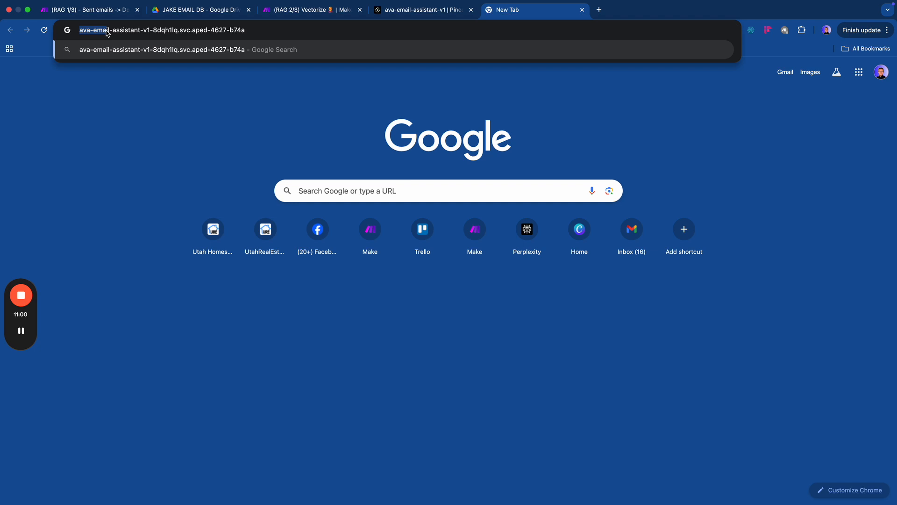
key("super+a")
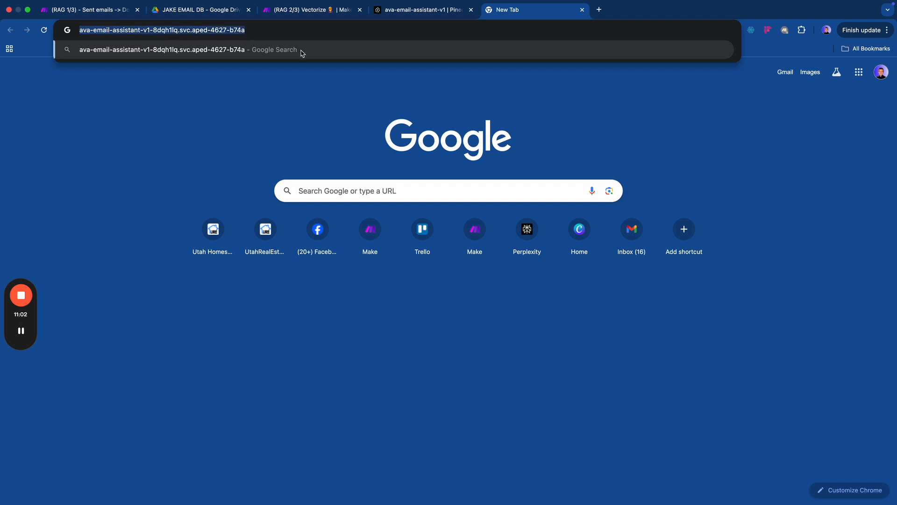
key("super+w")
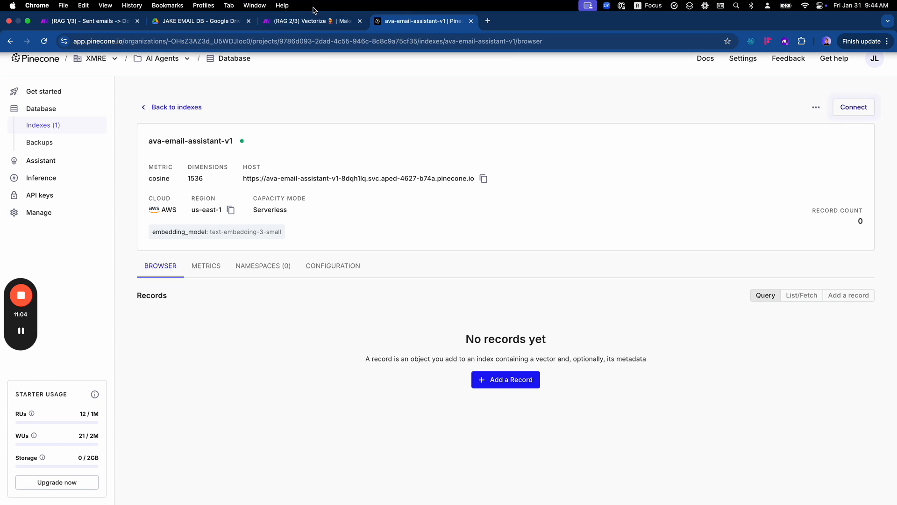
left_click(312, 20)
left_click(590, 206)
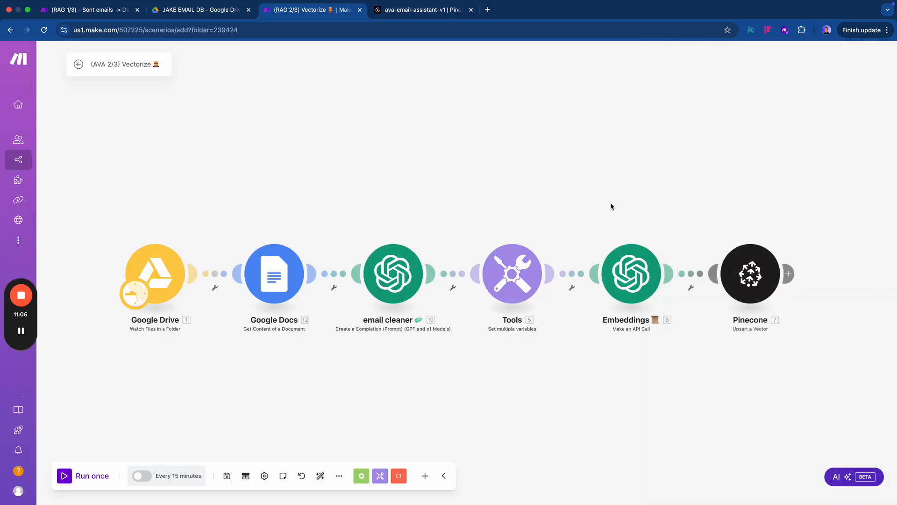
- Select My Pinecone connection as the Upsert a Vector module's account
left_click(757, 275)
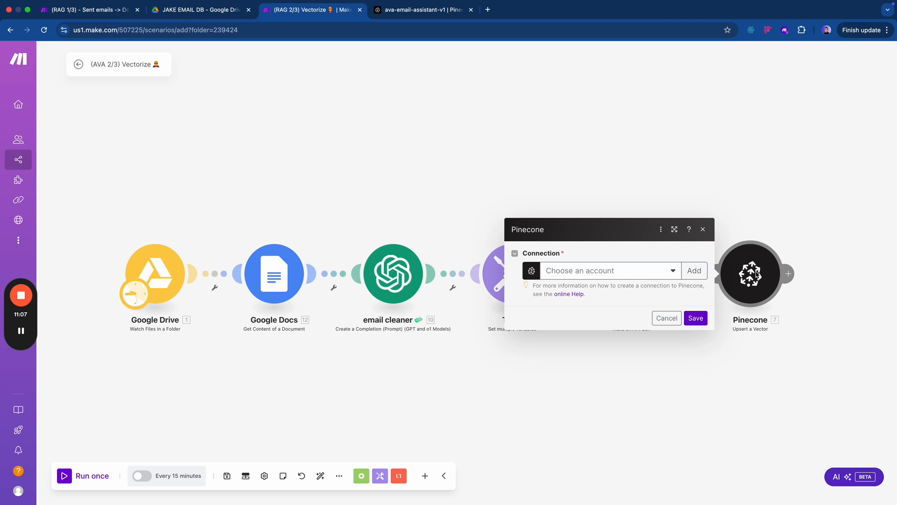
left_click(630, 275)
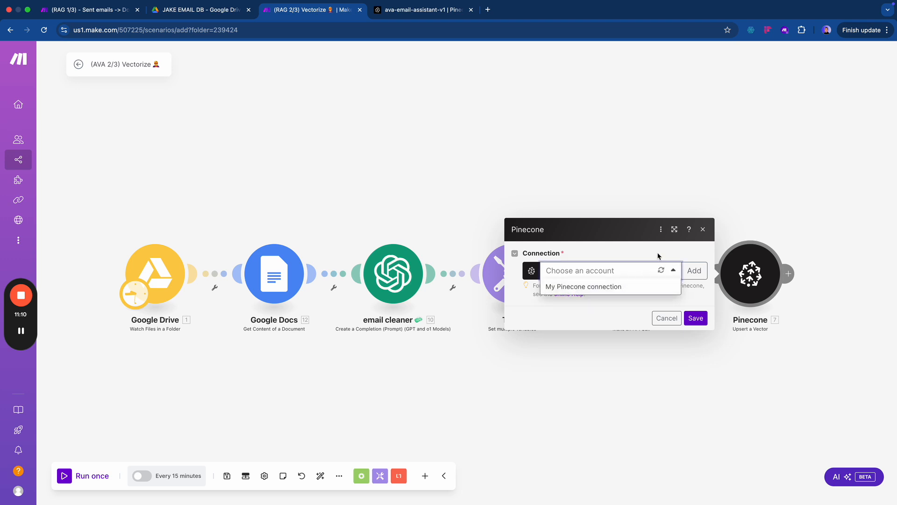
left_click(699, 273)
left_click(645, 271)
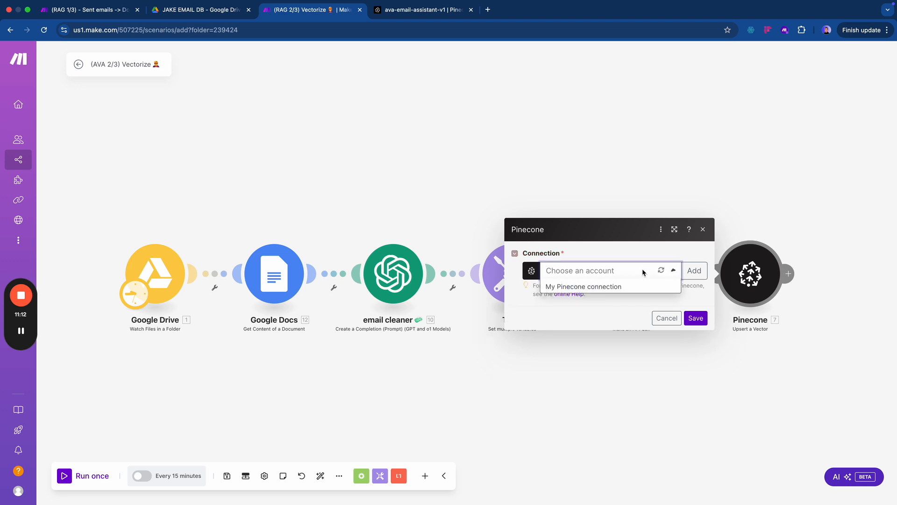
left_click(595, 286)
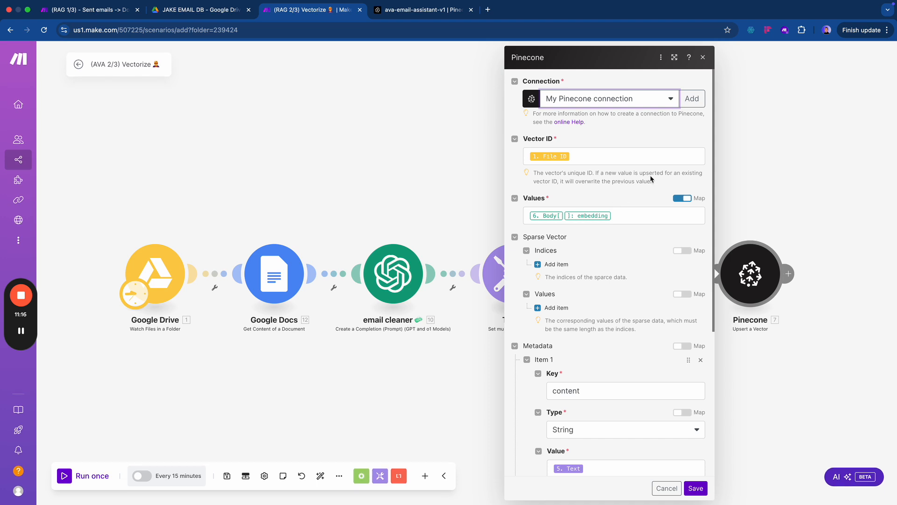
- Add a connection named 'AVA - Realtor Email Assistant' with the index host as Index Name
left_click(693, 102)
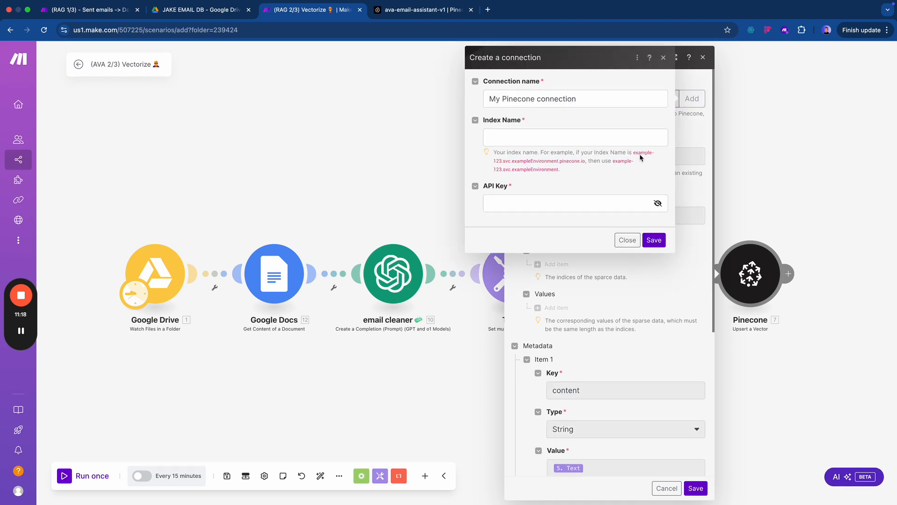
left_click_drag(581, 103, 462, 106)
type("AVA -")
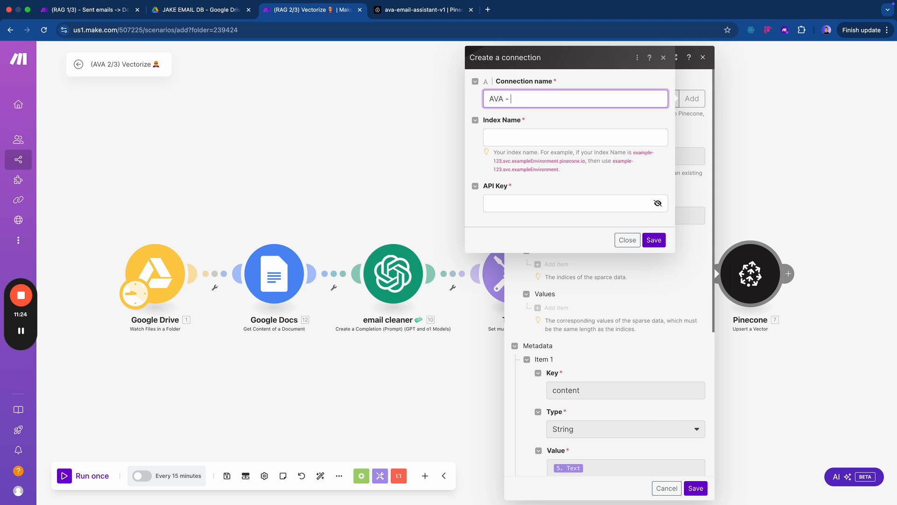
type(" Realtor Email Assistant")
key("Tab")
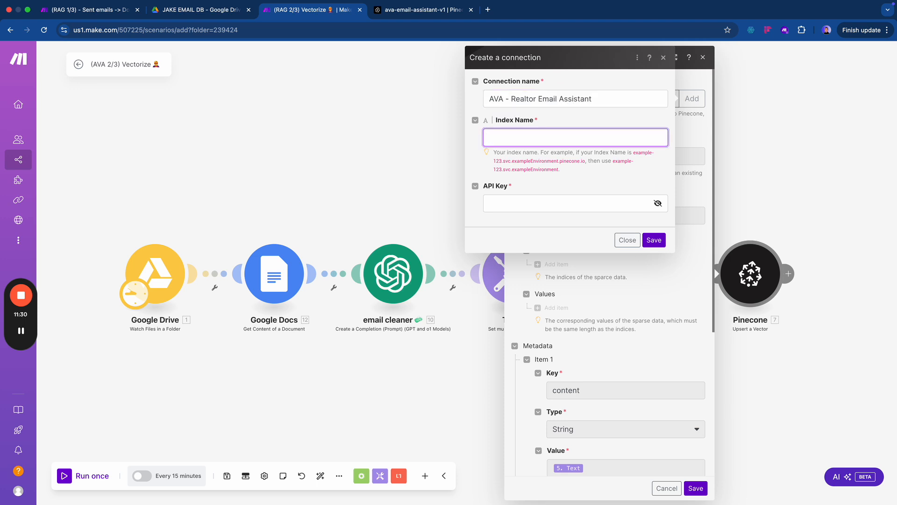
key("super+v")
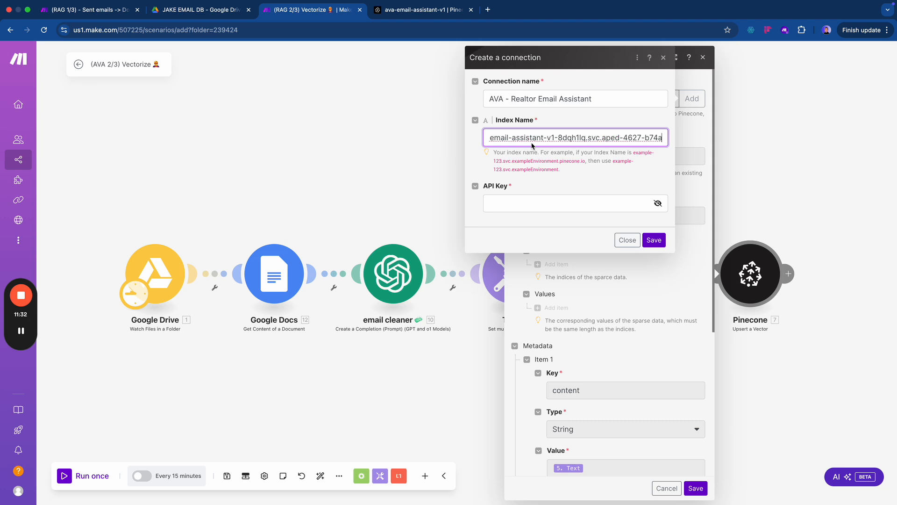
left_click(520, 202)
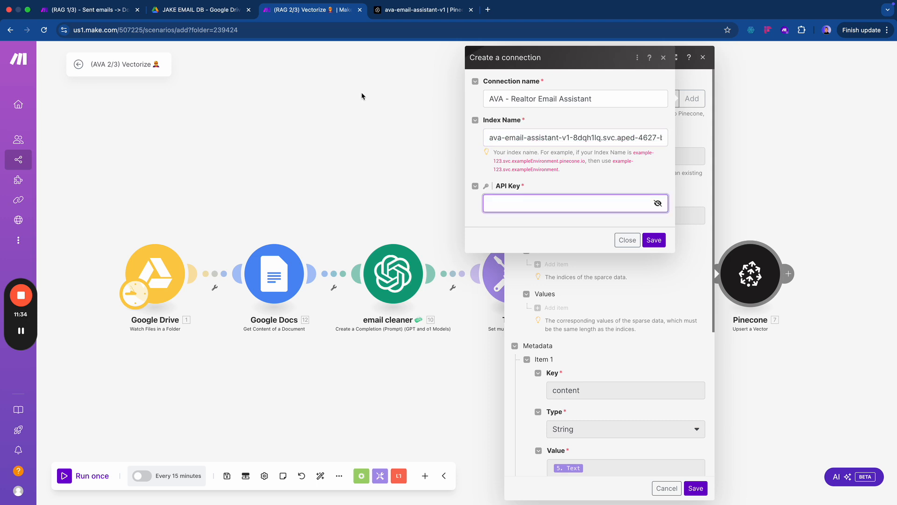
left_click(405, 11)
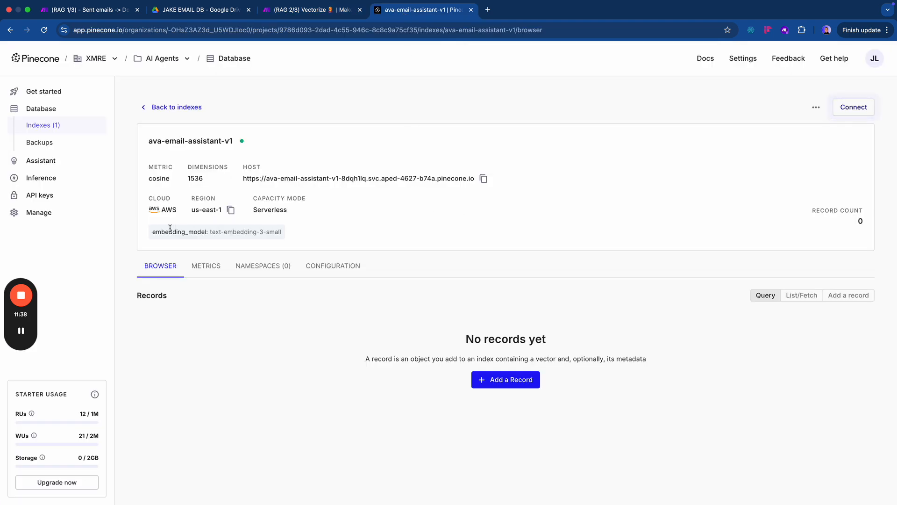
- Create a Pinecone API key named AVA-Email-Asst and copy it
left_click(39, 195)
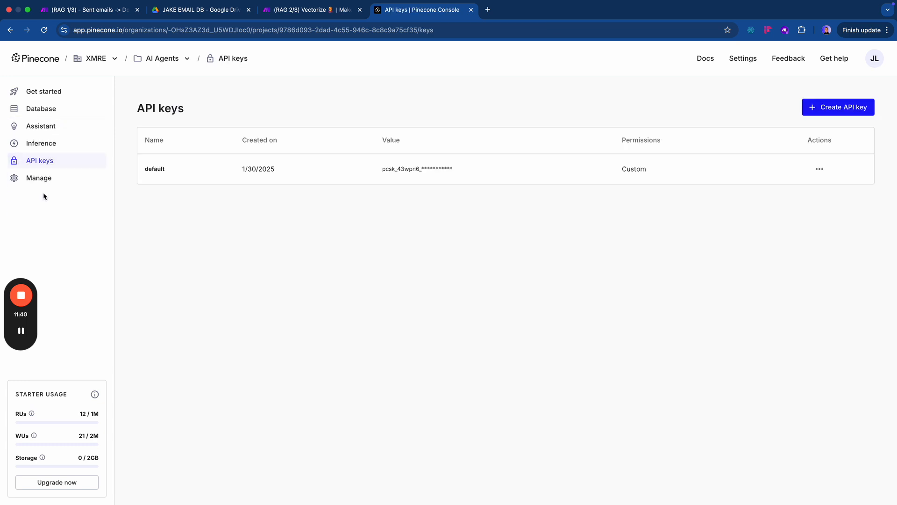
left_click(837, 108)
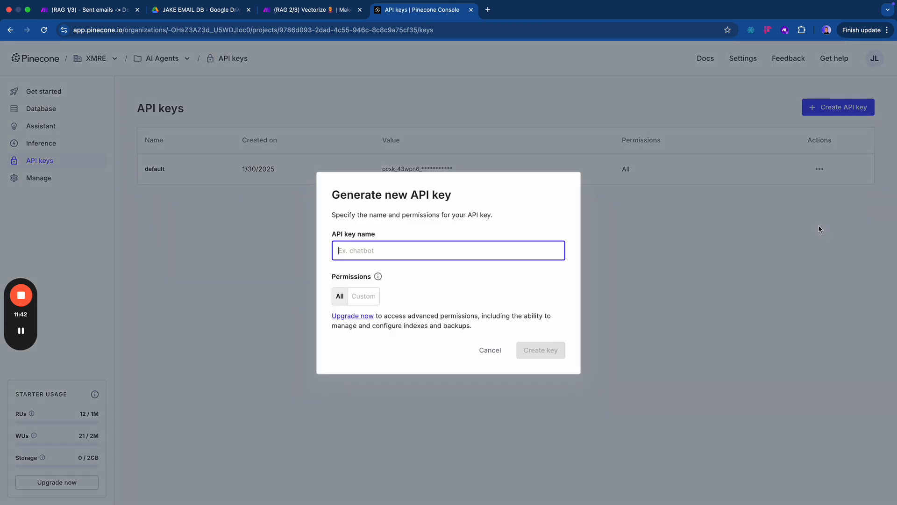
type("AVA")
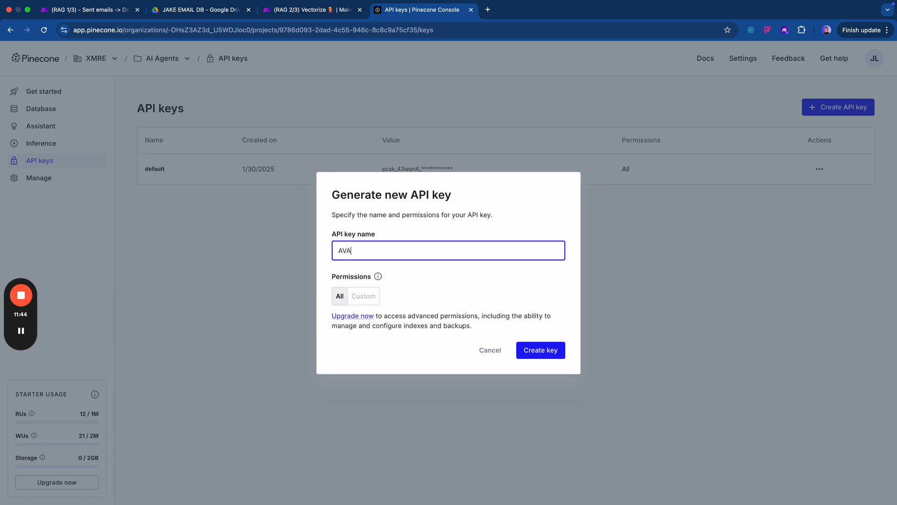
type(" -")
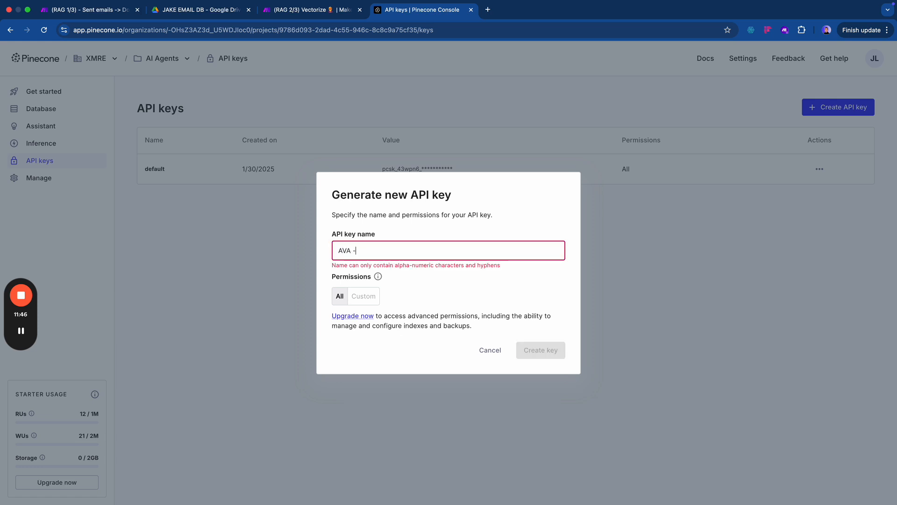
key("BackSpace")
key("BackSpace")
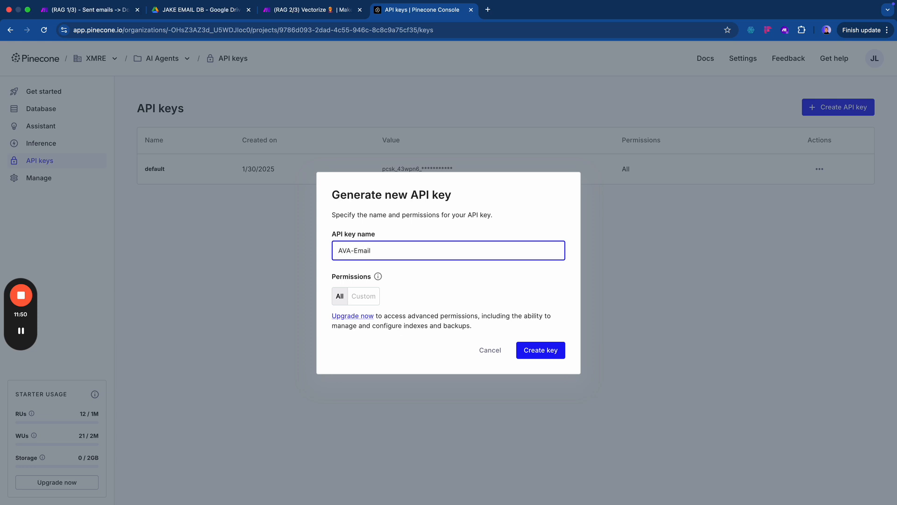
type("-Email-Asst")
left_click(544, 352)
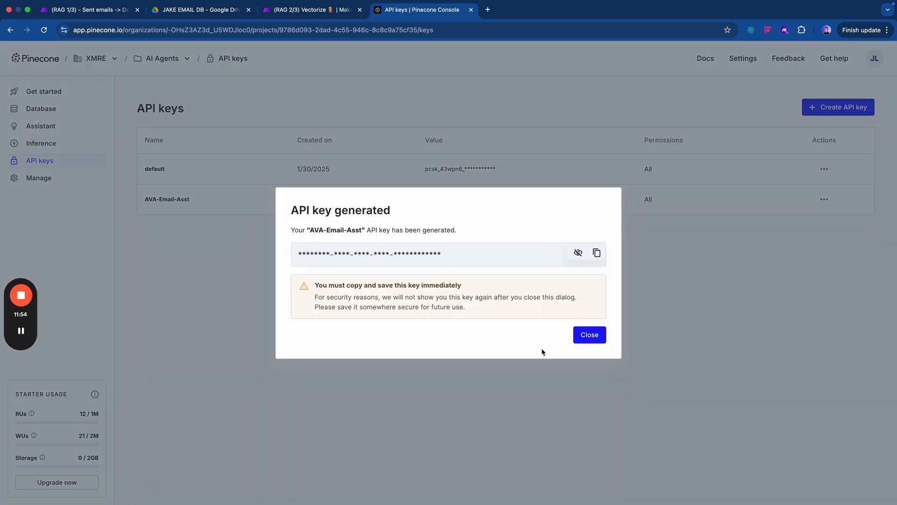
left_click(598, 254)
left_click(584, 331)
key("ctrl+shift+Tab")
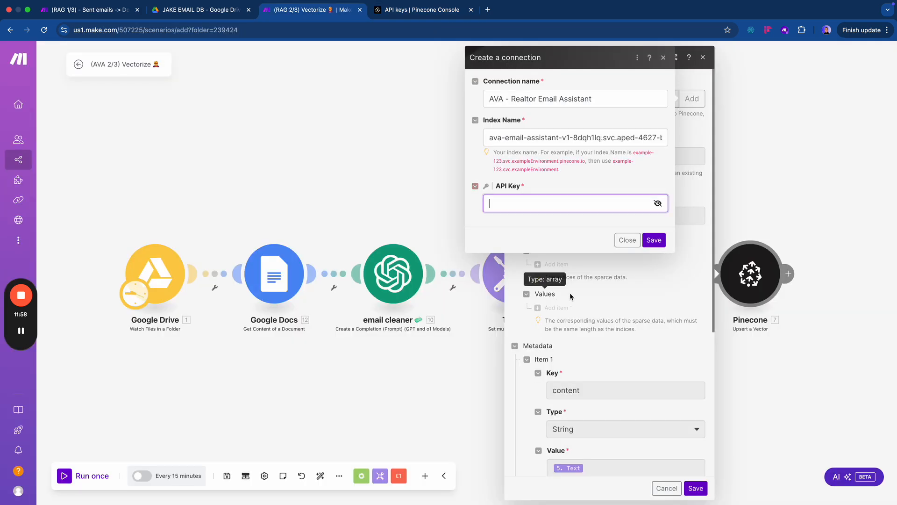
- Paste the API key and save the AVA - Realtor Email Assistant connection
key("ctrl+v")
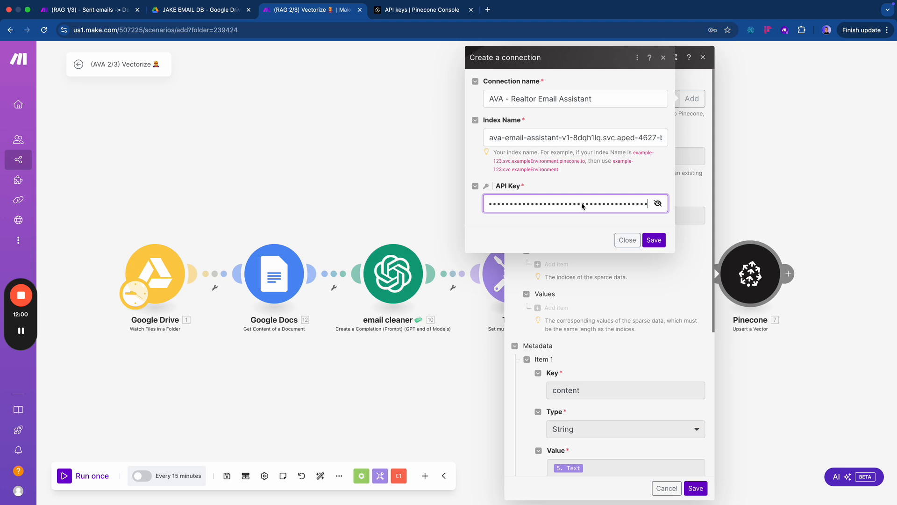
left_click(653, 239)
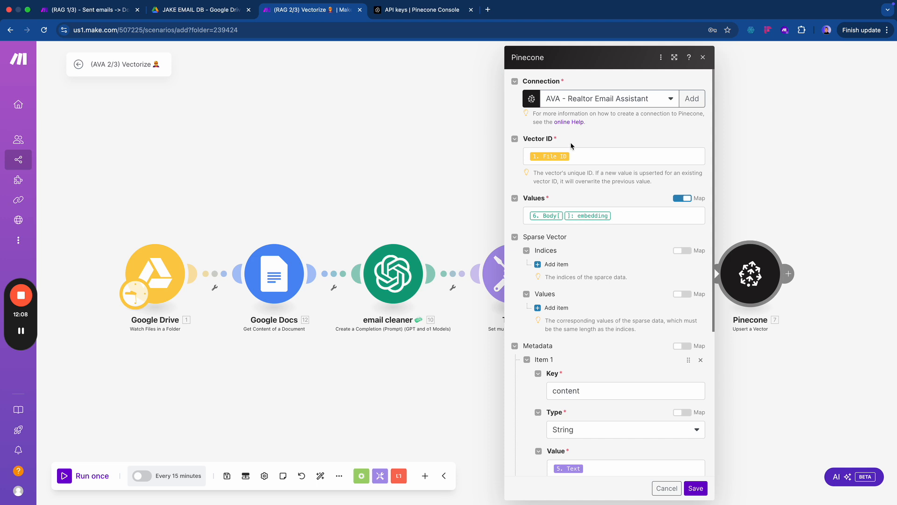
left_click_drag(440, 217, 344, 202)
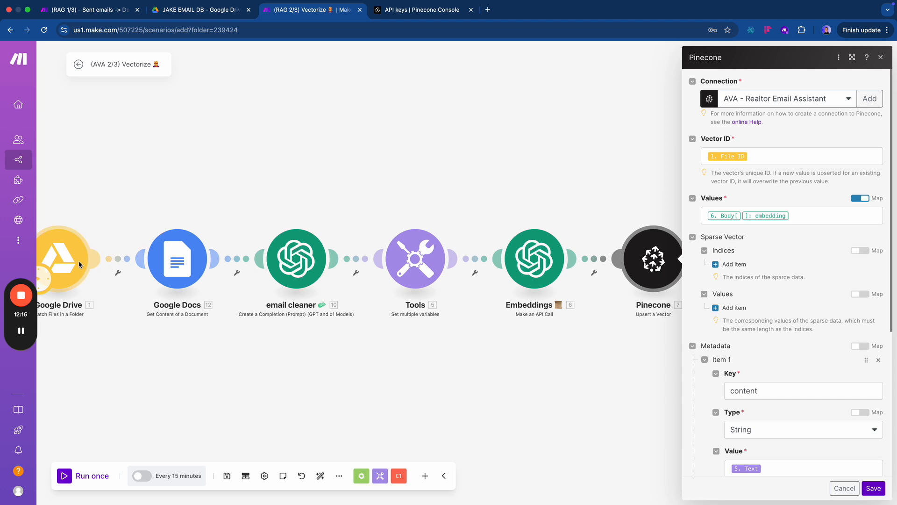
- Review the content and title metadata mappings and save the Pinecone Upsert module
scroll(785, 336, "down", 2)
scroll(788, 336, "down", 5)
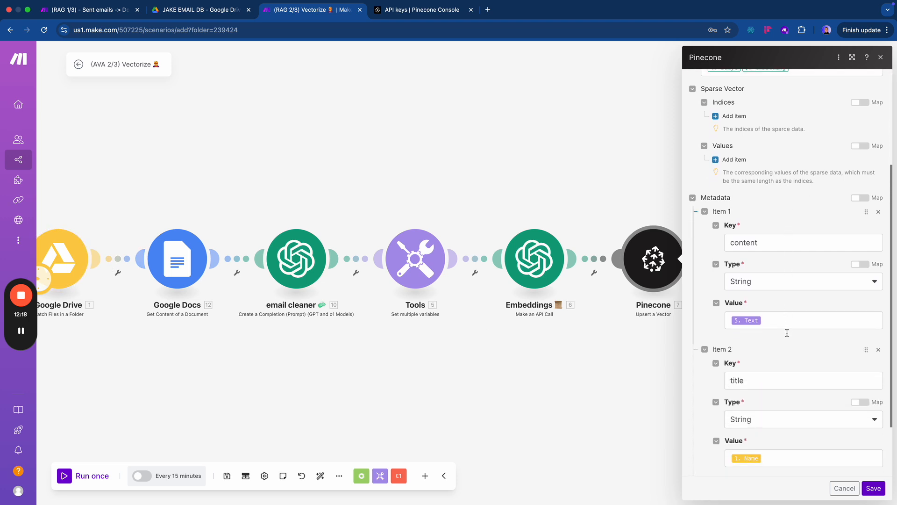
left_click(777, 311)
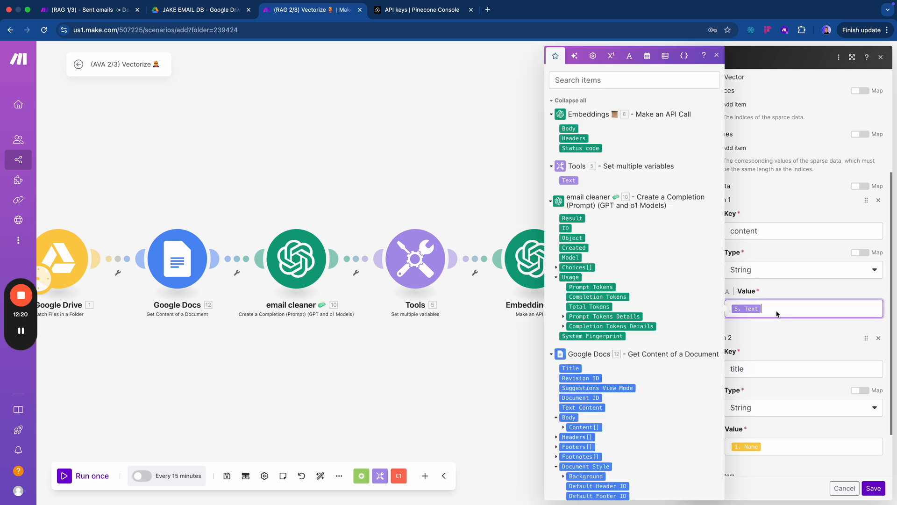
scroll(776, 374, "down", 2)
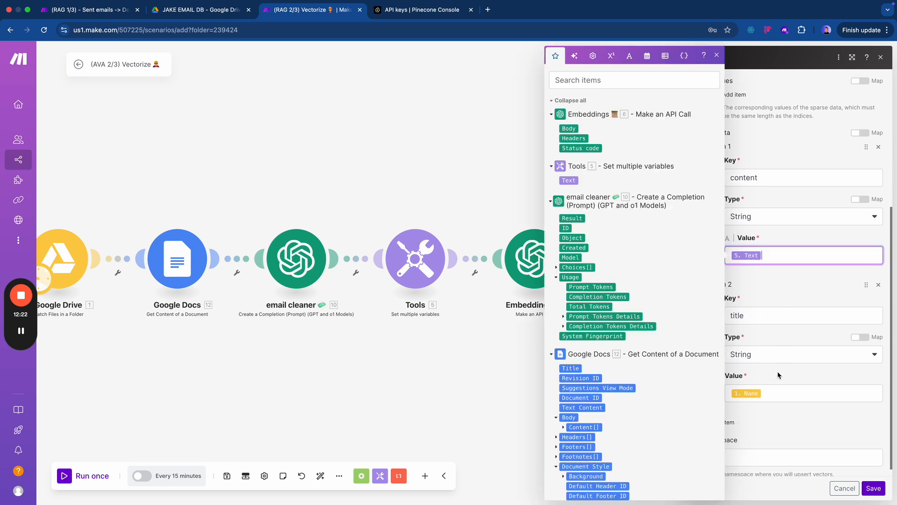
left_click(774, 397)
left_click(752, 407)
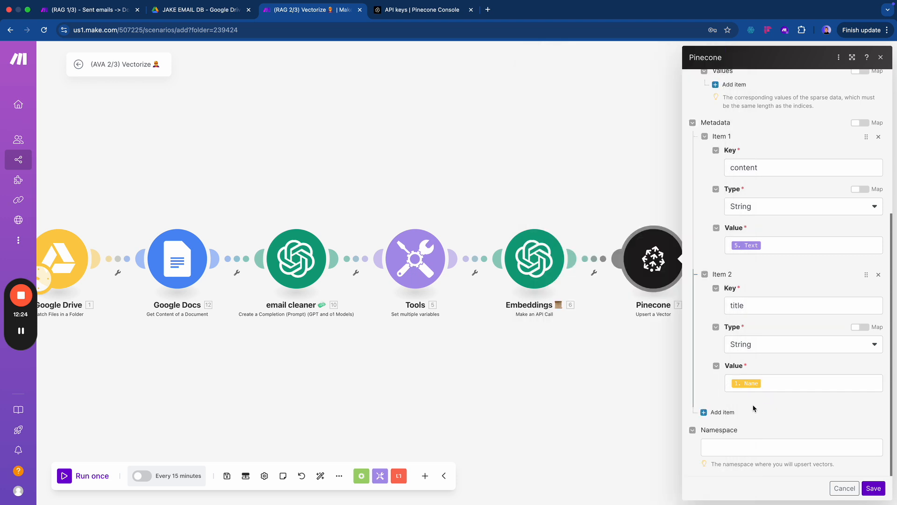
left_click(880, 491)
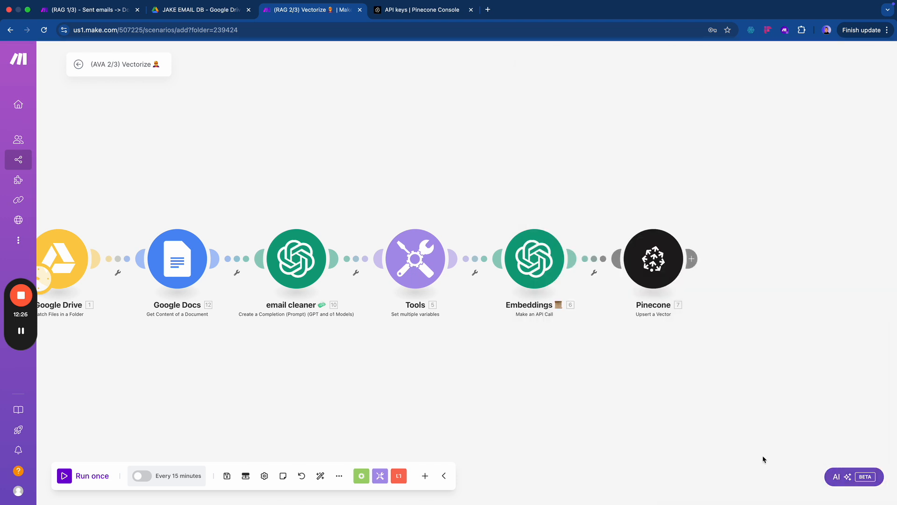
left_click_drag(61, 315, 224, 322)
- Set the Google Drive trigger to start Since specific date 01/31/2025 9:00 AM
right_click(227, 259)
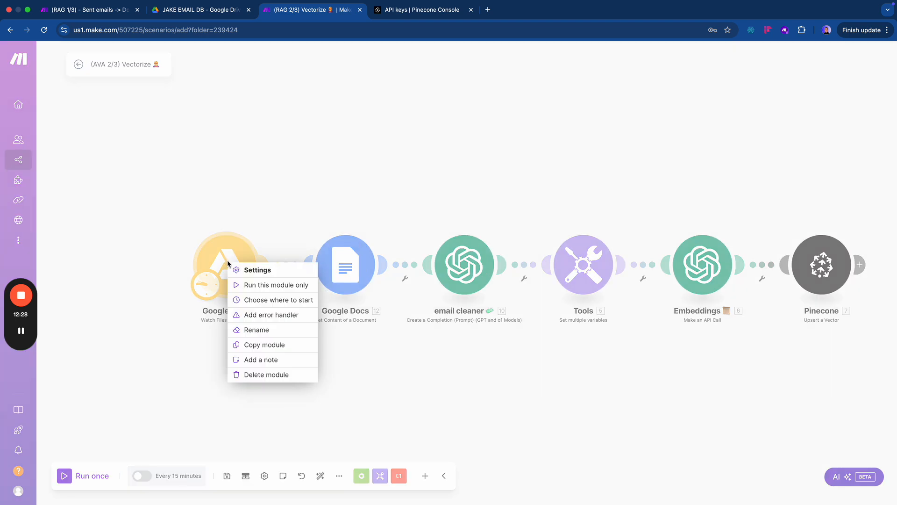
left_click(251, 297)
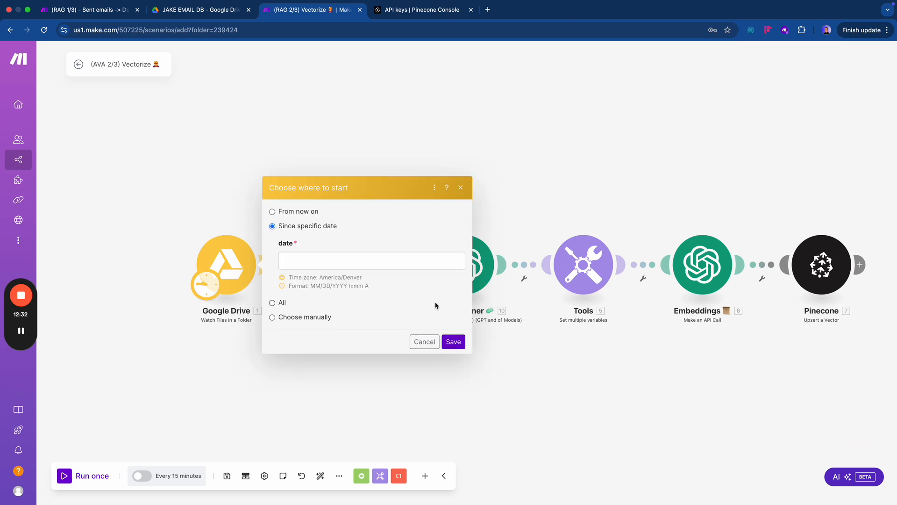
left_click(360, 256)
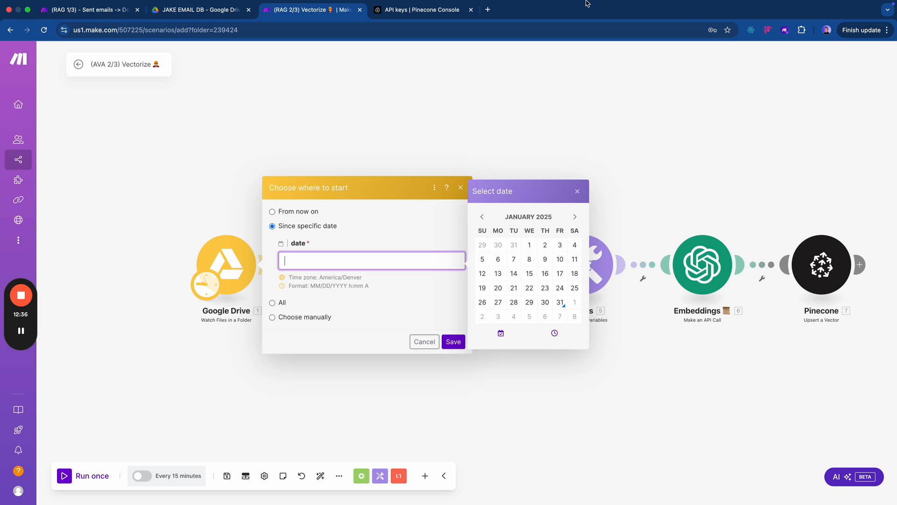
mouse_move(587, 2)
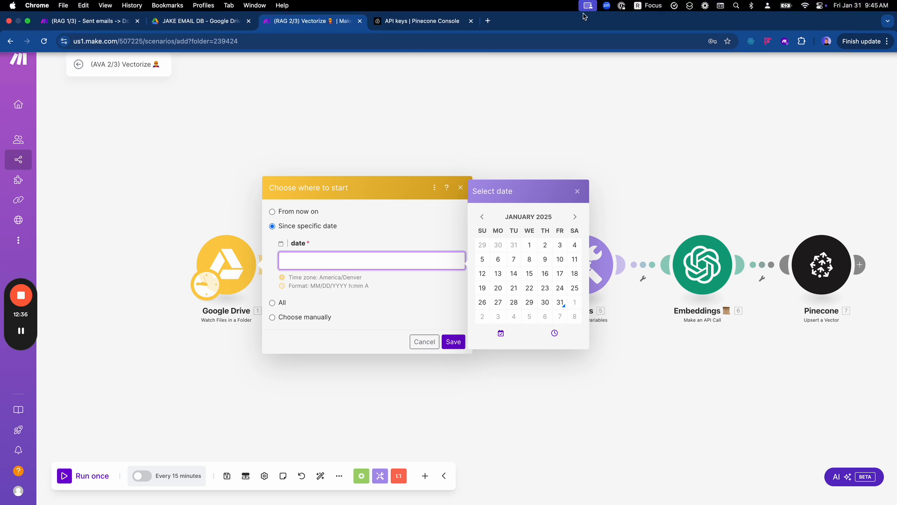
left_click(545, 302)
left_click(434, 300)
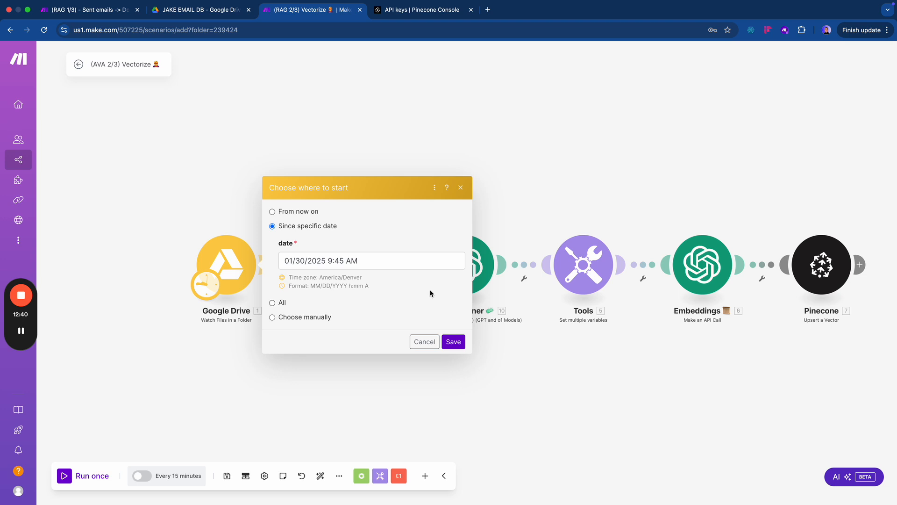
left_click(403, 262)
left_click(561, 301)
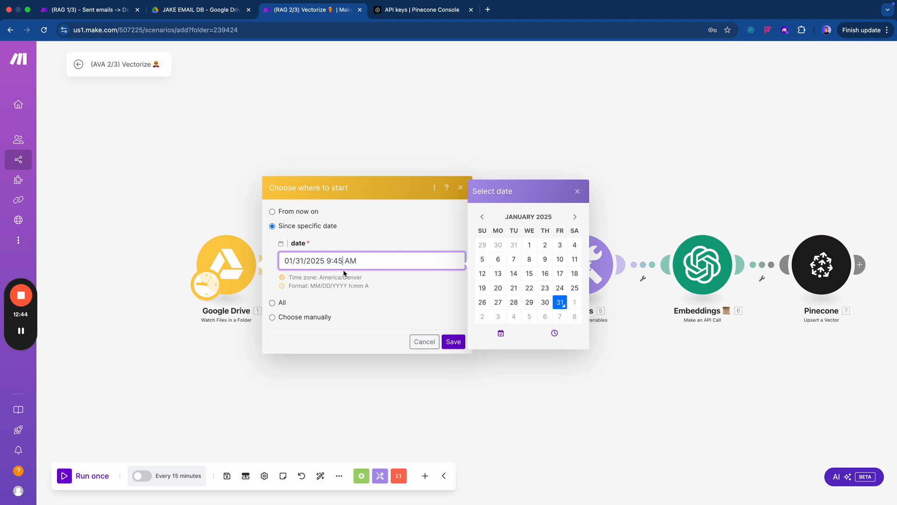
key("BackSpace")
key("BackSpace")
type("00")
left_click(374, 286)
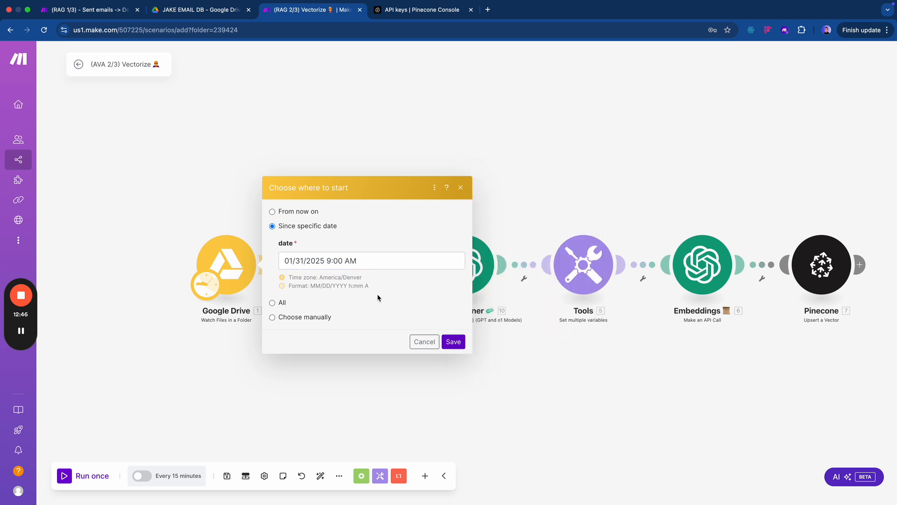
key("ctrl+shift+Tab")
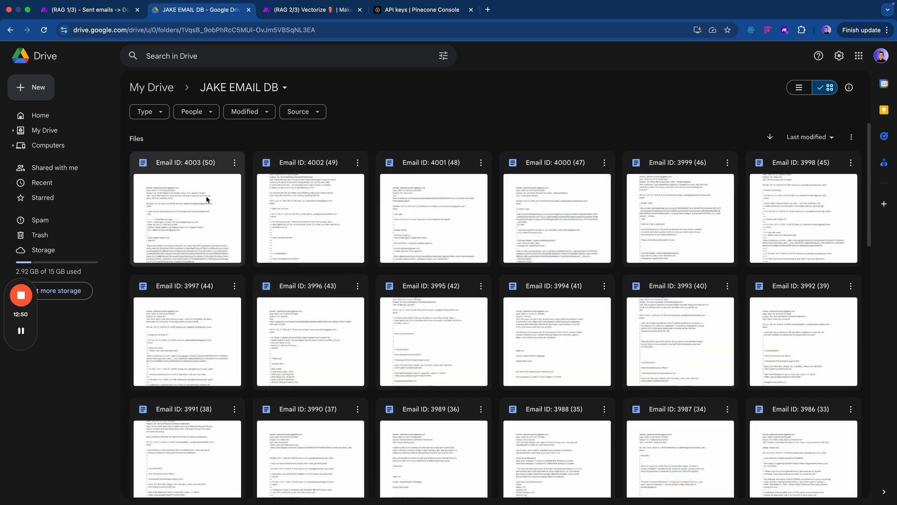
- Open and check the Email ID: 3955 (3) doc in JAKE EMAIL DB, then return to Make
scroll(195, 196, "down", 15)
scroll(195, 195, "up", 15)
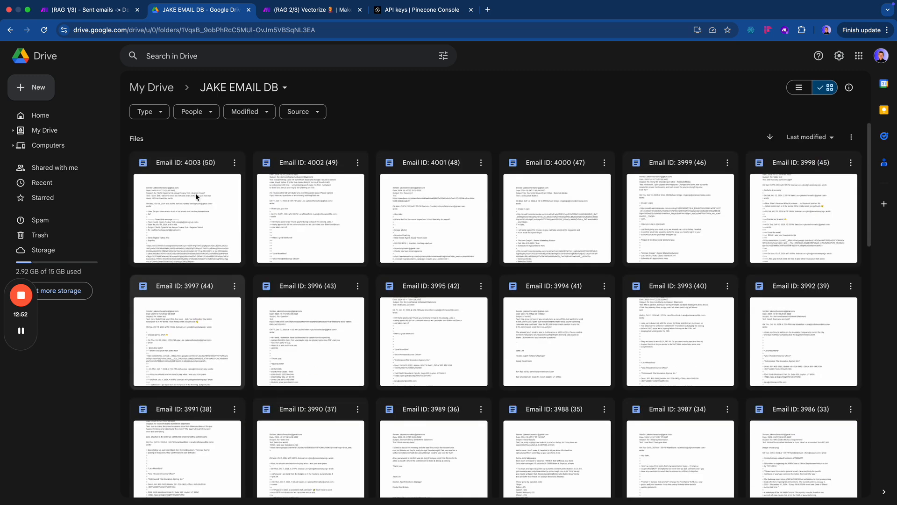
scroll(196, 196, "down", 15)
double_click(793, 320)
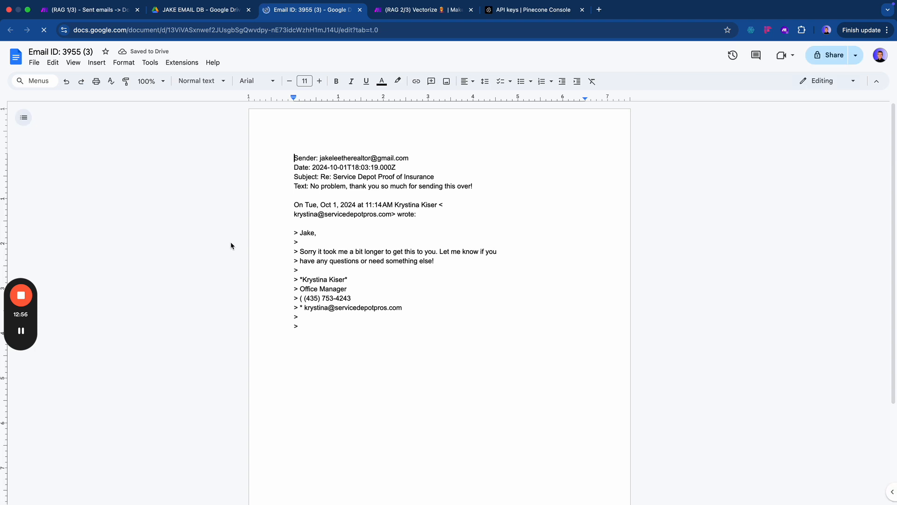
key("super+w")
scroll(221, 285, "up", 5)
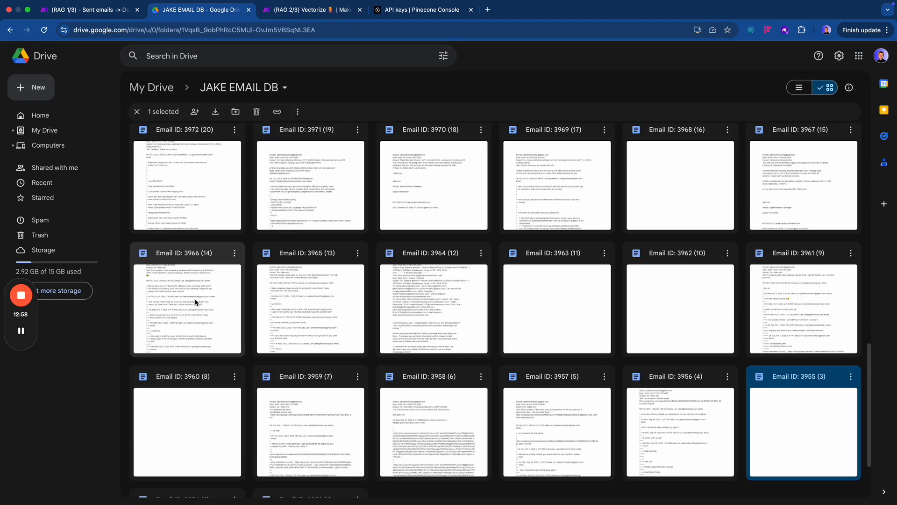
key("ctrl+Tab")
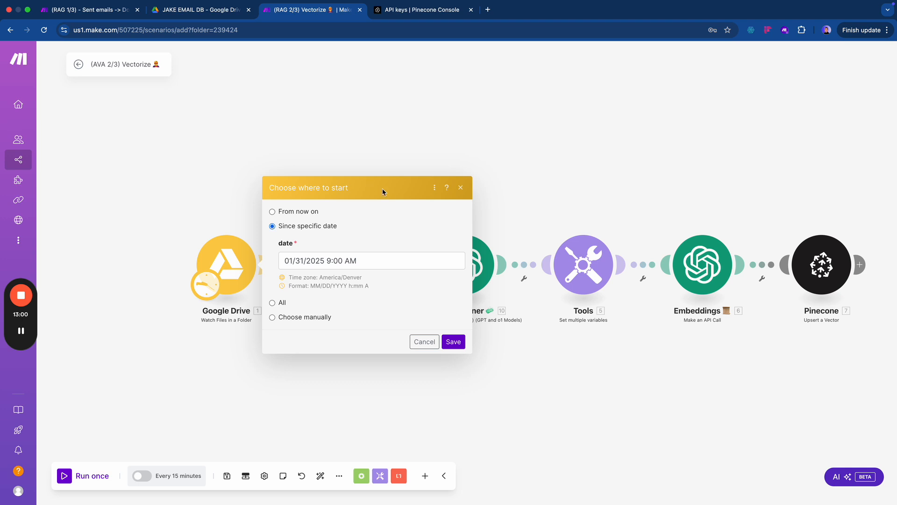
- Save the 01/31/2025 9:00 AM start point and shift the Google Drive and Docs modules left
left_click(453, 343)
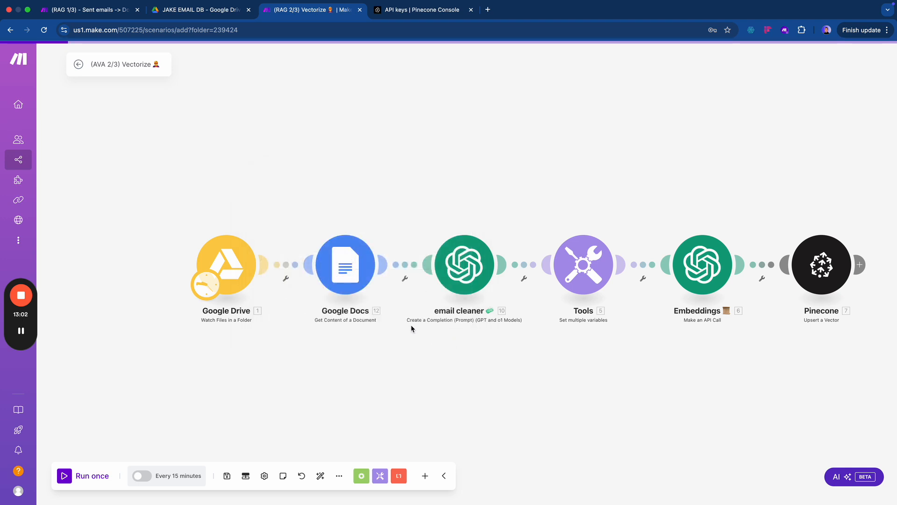
left_click_drag(239, 270, 196, 271)
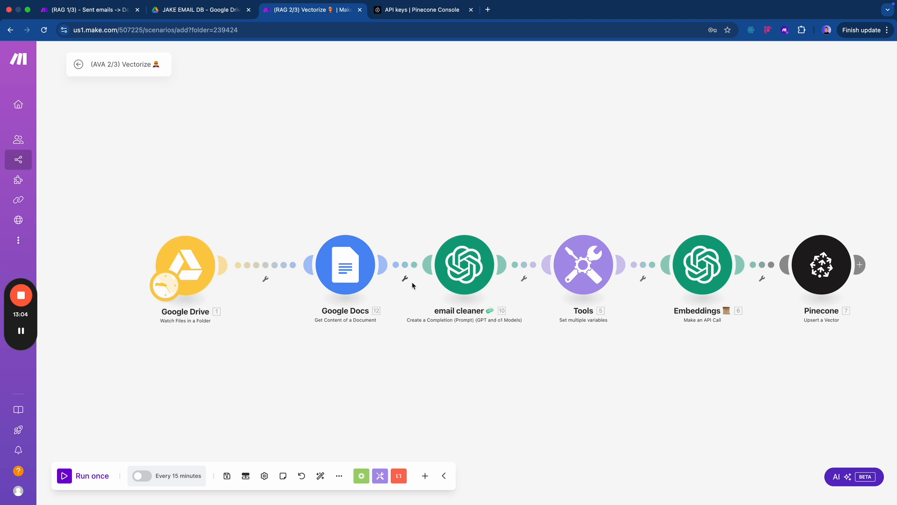
left_click_drag(345, 266, 308, 266)
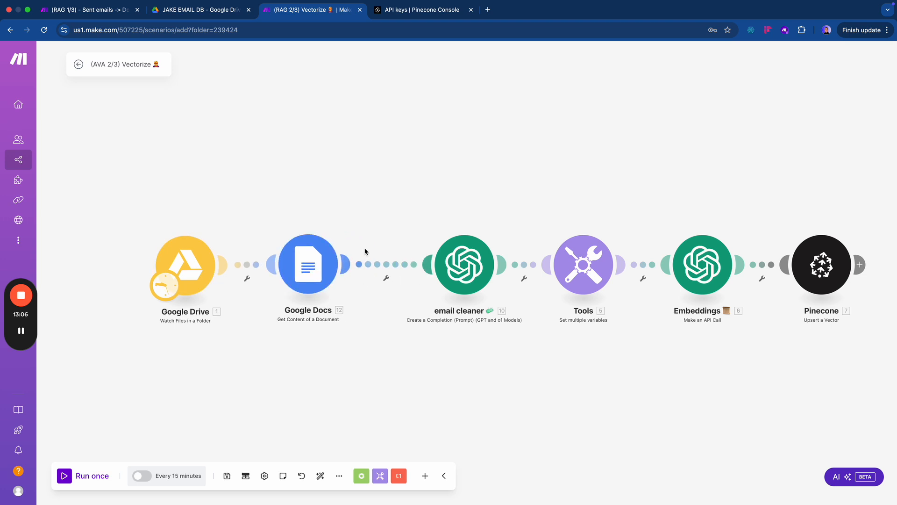
key("super+1")
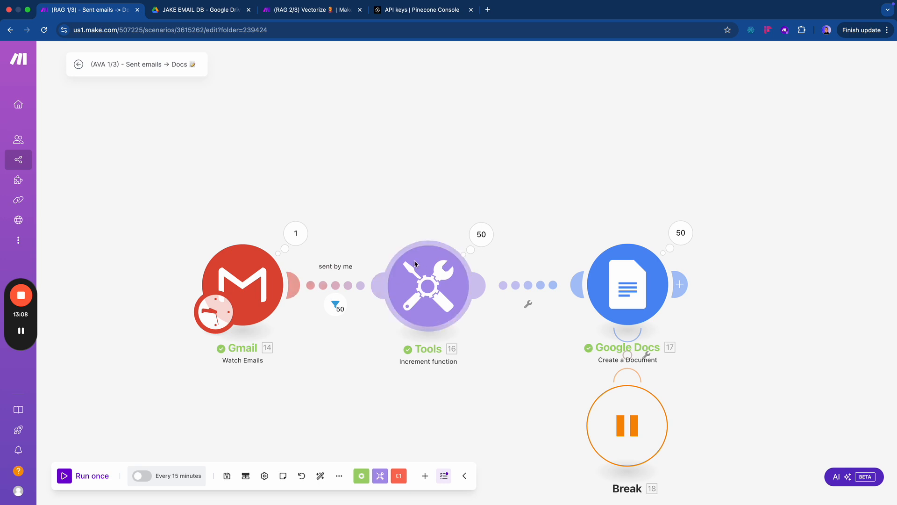
key("super+2")
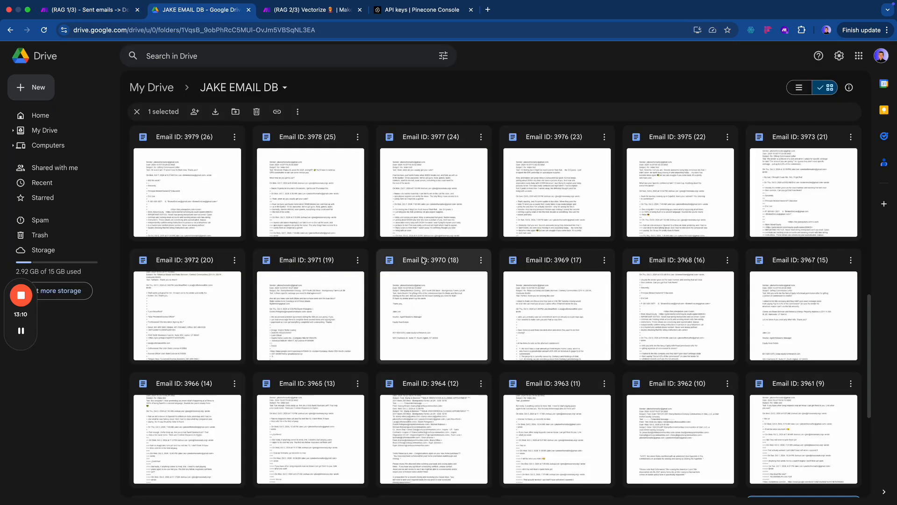
key("super+3")
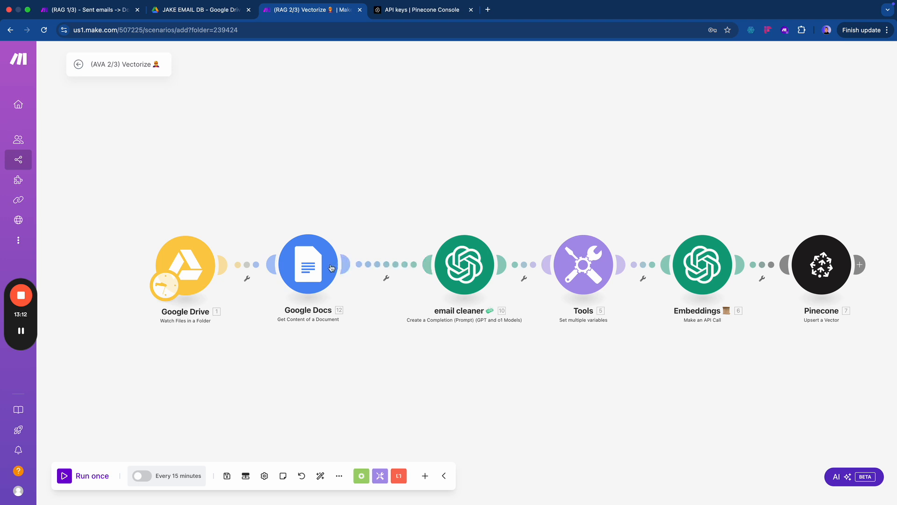
mouse_move(317, 268)
left_mouse_down()
mouse_move(349, 268)
mouse_move(320, 269)
left_mouse_up()
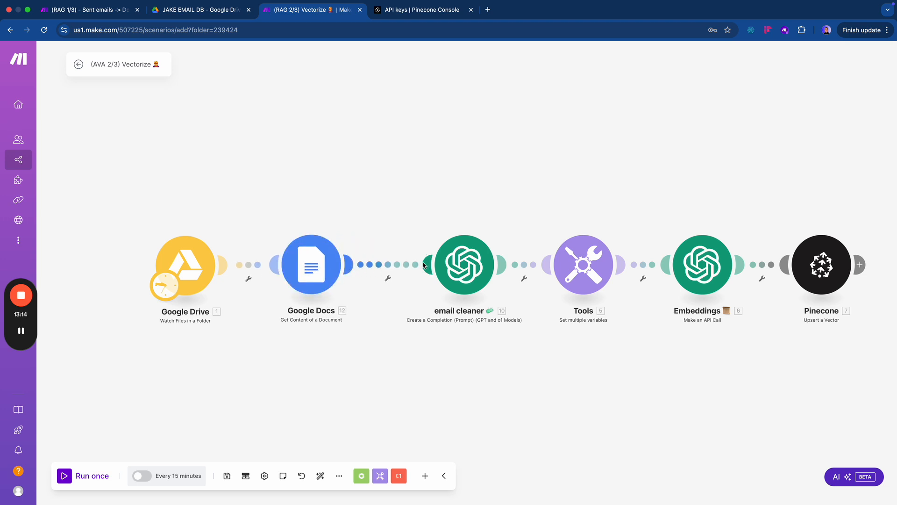
- Add a filter labelled 'not blank' on the Google Docs to email cleaner link
left_click(396, 265)
left_click(419, 276)
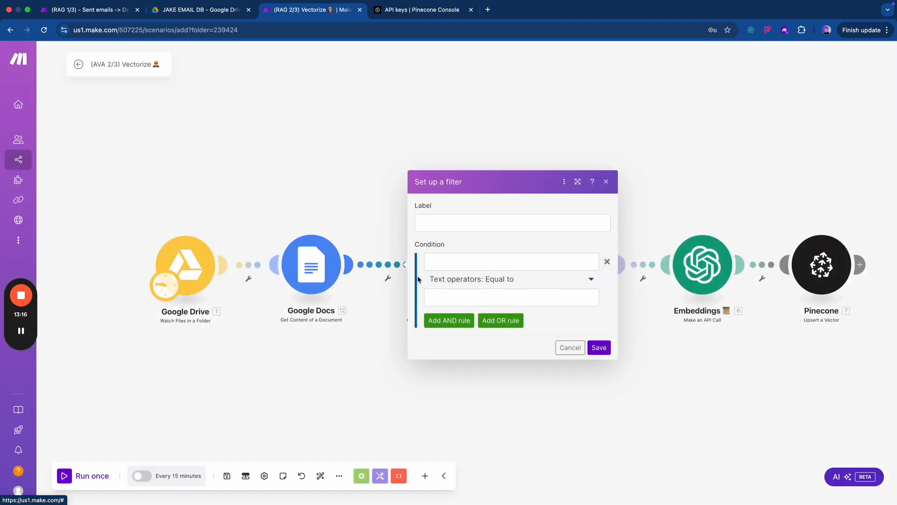
left_click(459, 220)
type("not blank")
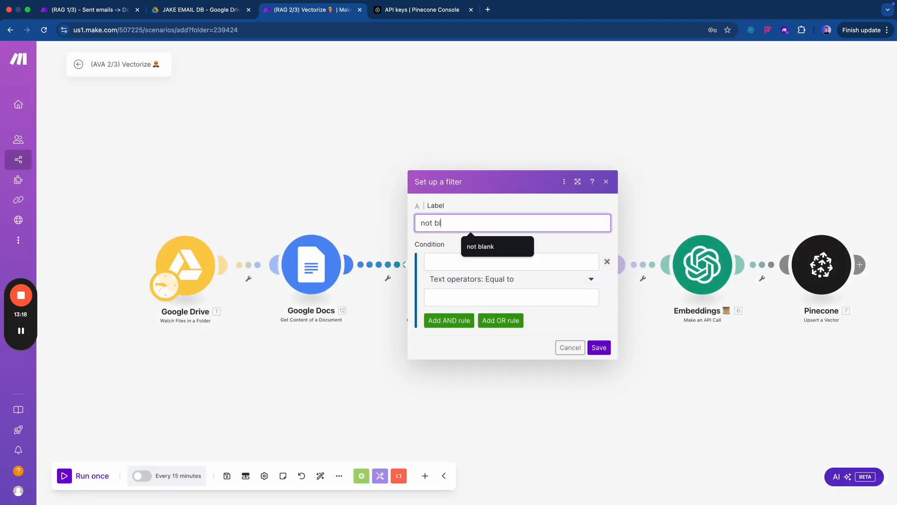
- Make the filter pass only when 12. Text Content exists, and save it
left_click(448, 262)
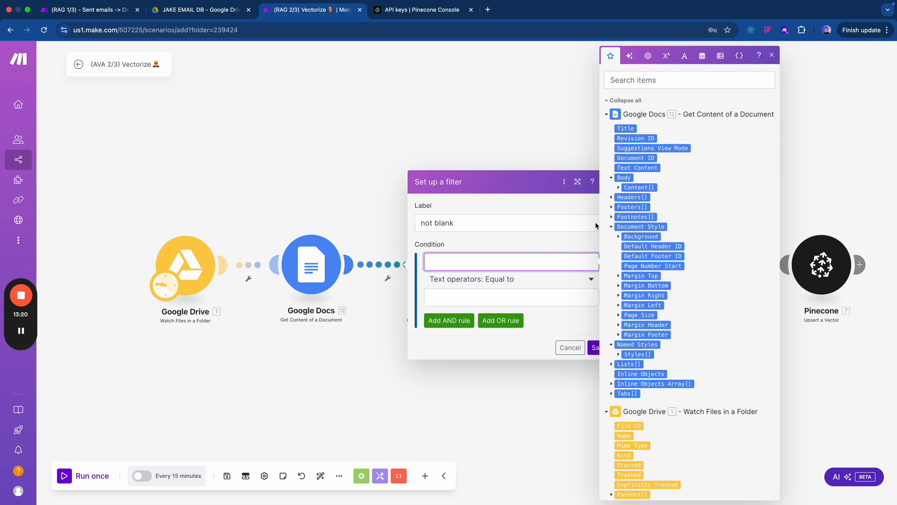
left_click(654, 83)
type("tex")
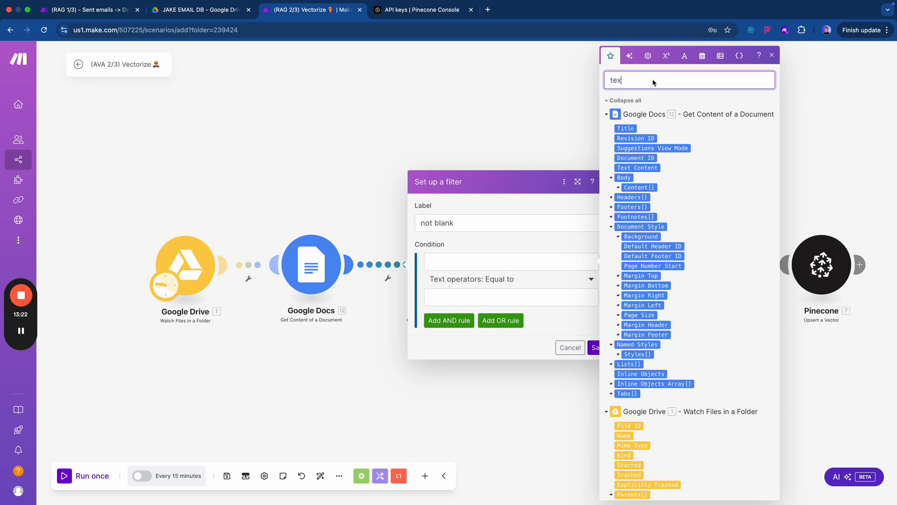
type("t")
left_click(535, 259)
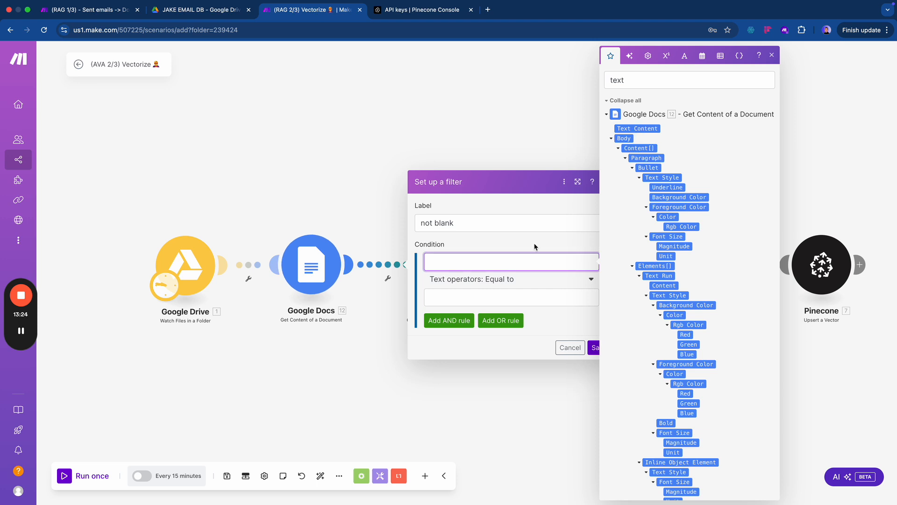
left_click(636, 129)
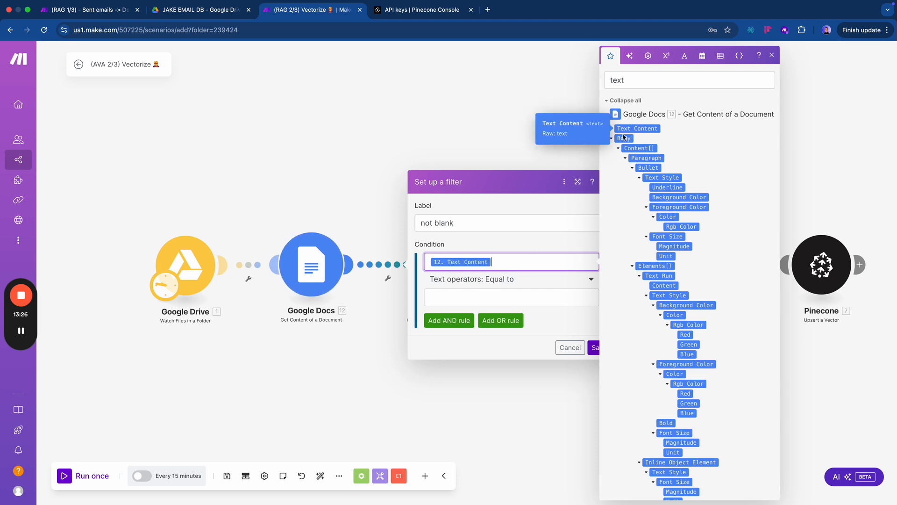
left_click(506, 279)
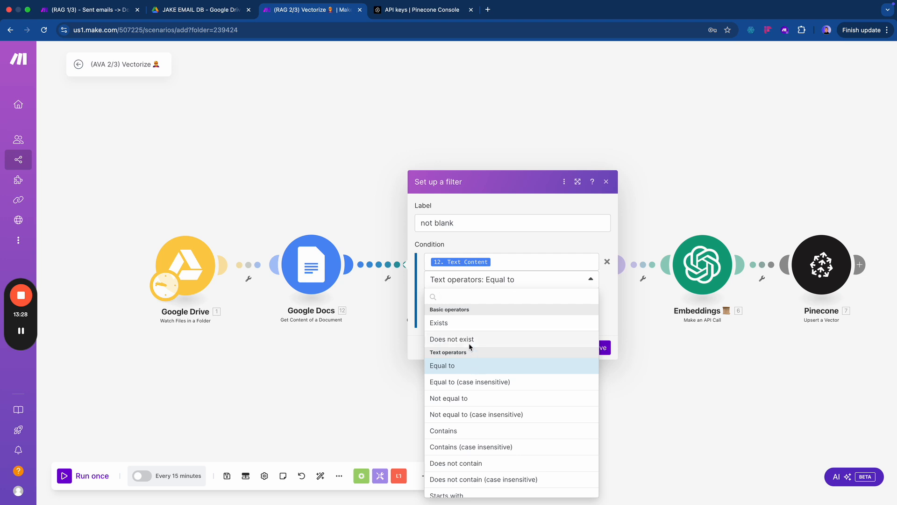
left_click(467, 323)
left_click(602, 329)
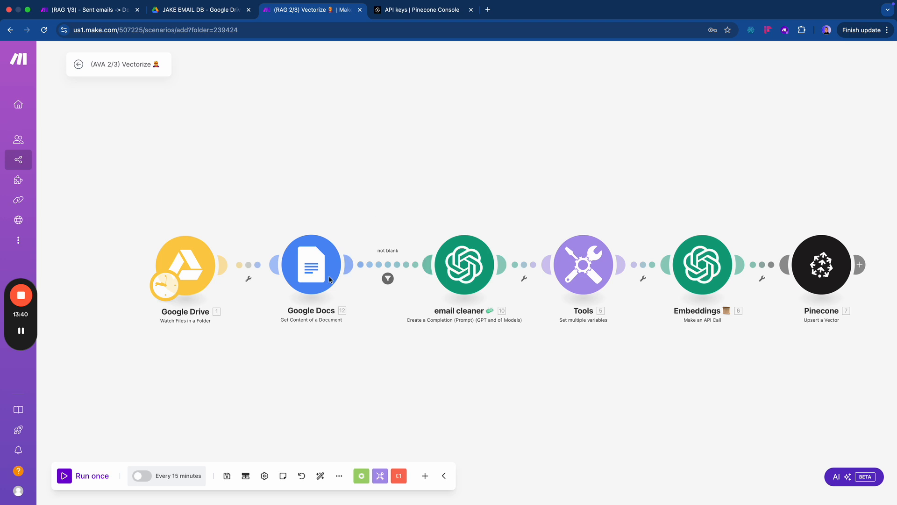
- Save the Vectorize scenario and run it once through Pinecone
left_click(225, 477)
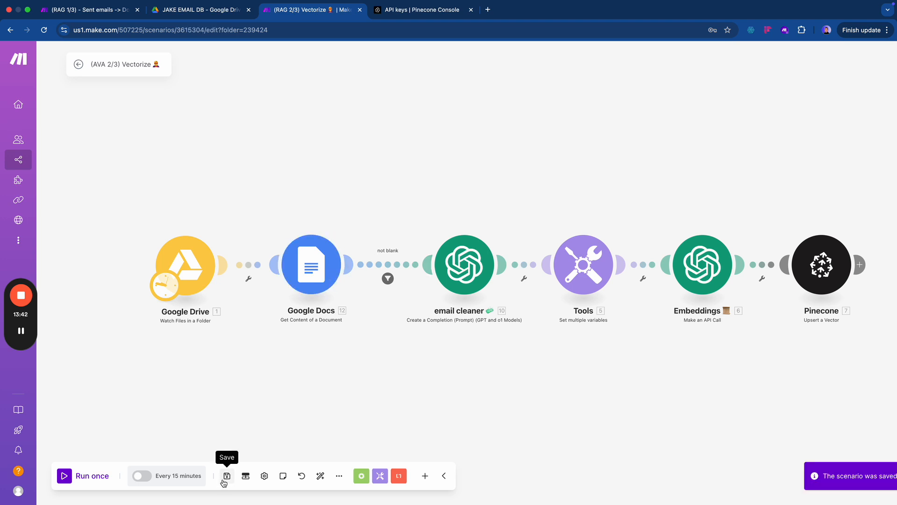
left_click(65, 476)
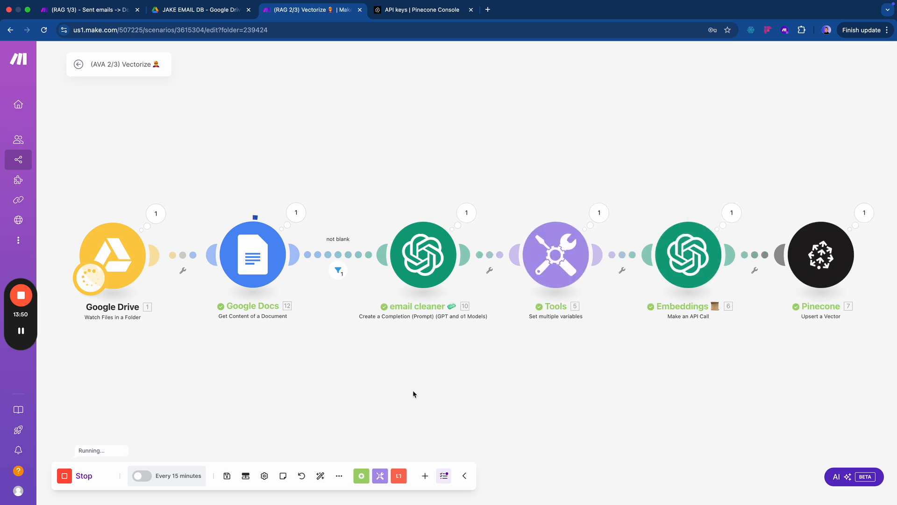
scroll(584, 351, "down", 3)
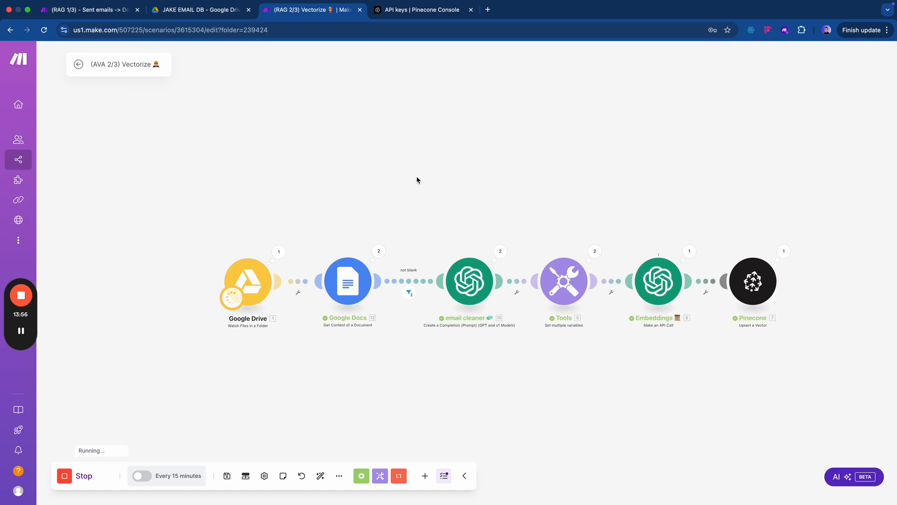
- Open make.com in a new browser tab
key("ctrl+t")
type("make.com")
key("Return")
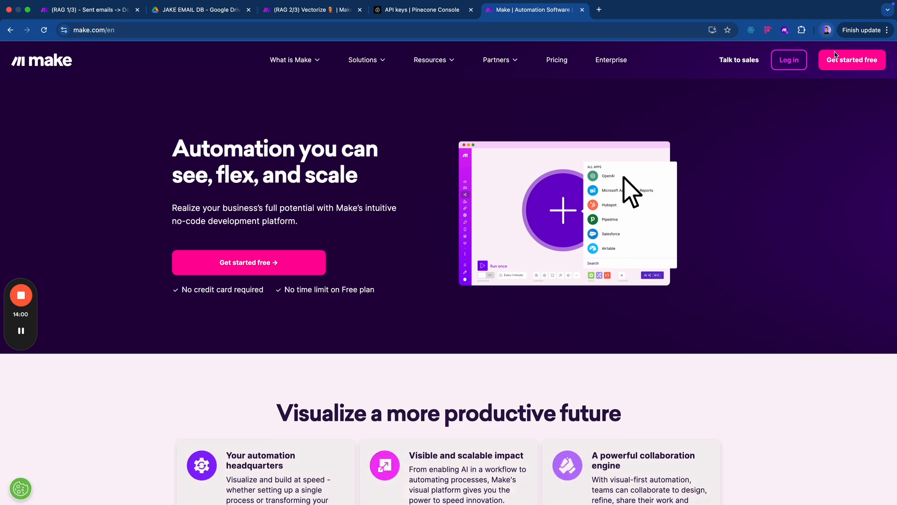
- Log in to Make from the public homepage
left_click(803, 61)
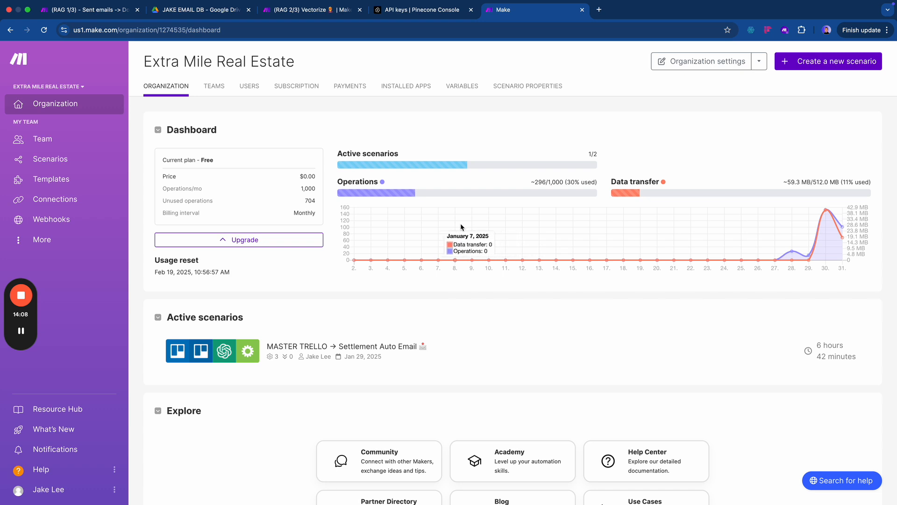
mouse_move(395, 193)
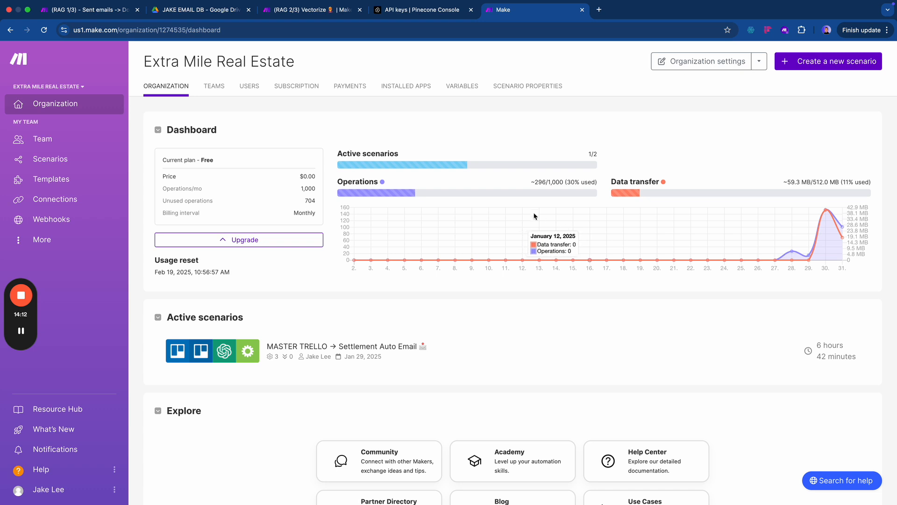
mouse_move(557, 190)
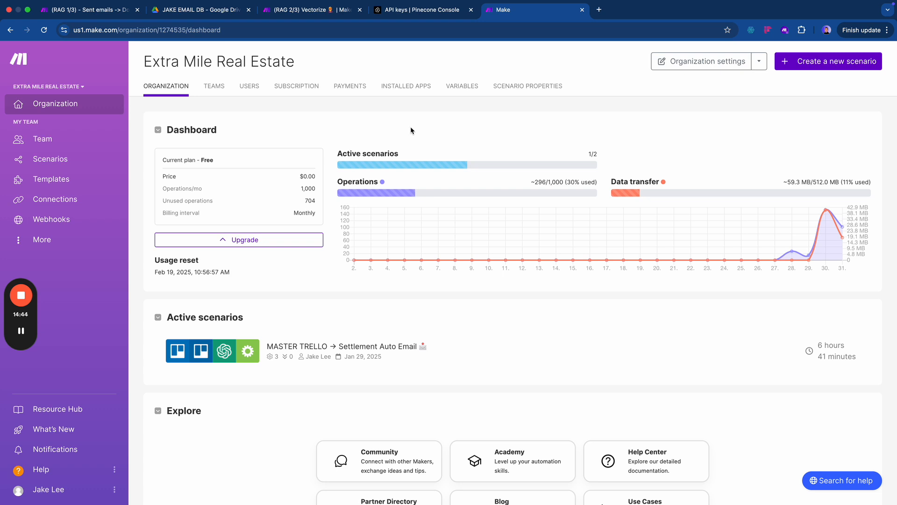
- Check the Vectorize scenario and Pinecone API keys tabs, then return to the Make dashboard
key("super+3")
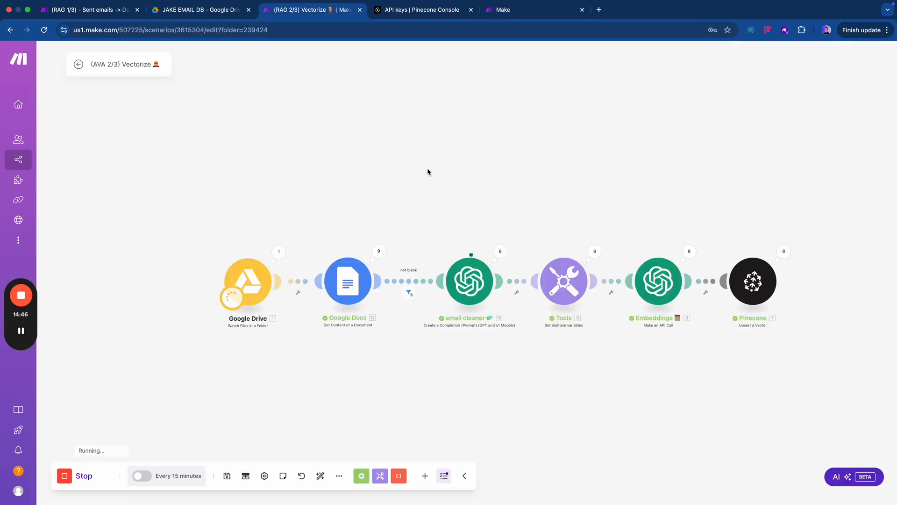
key("super+4")
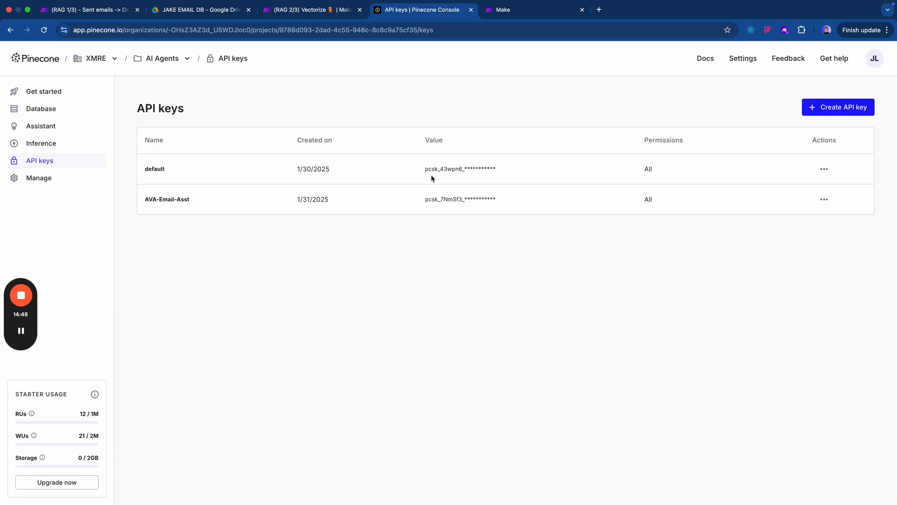
key("super+5")
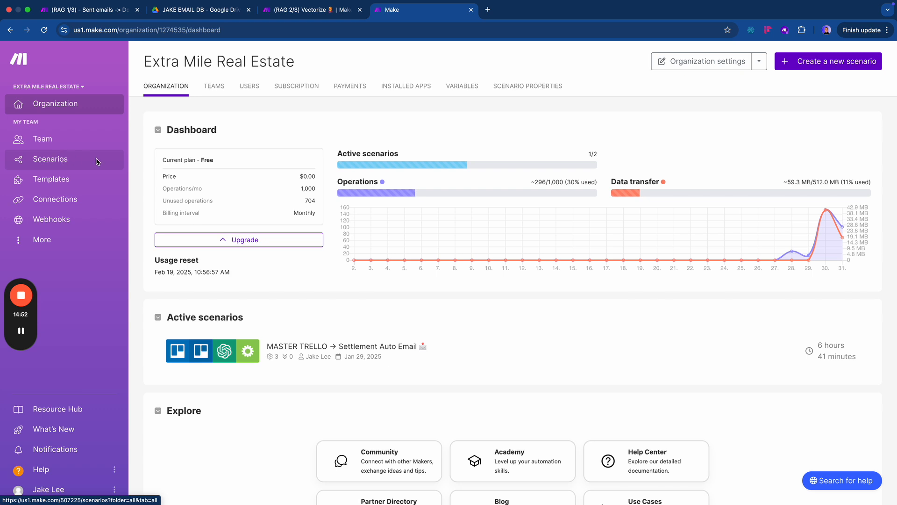
- Start a new scenario inside the AVA - Email Assistant folder
left_click(50, 162)
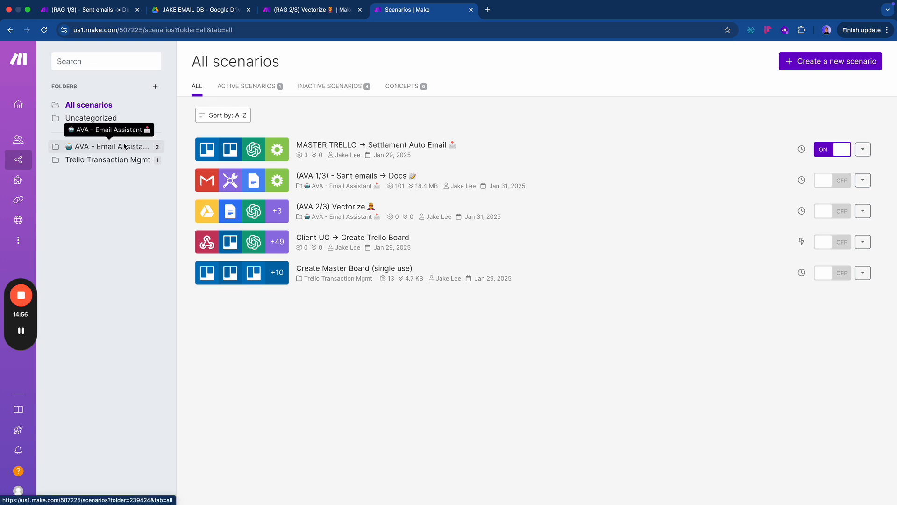
left_click(109, 146)
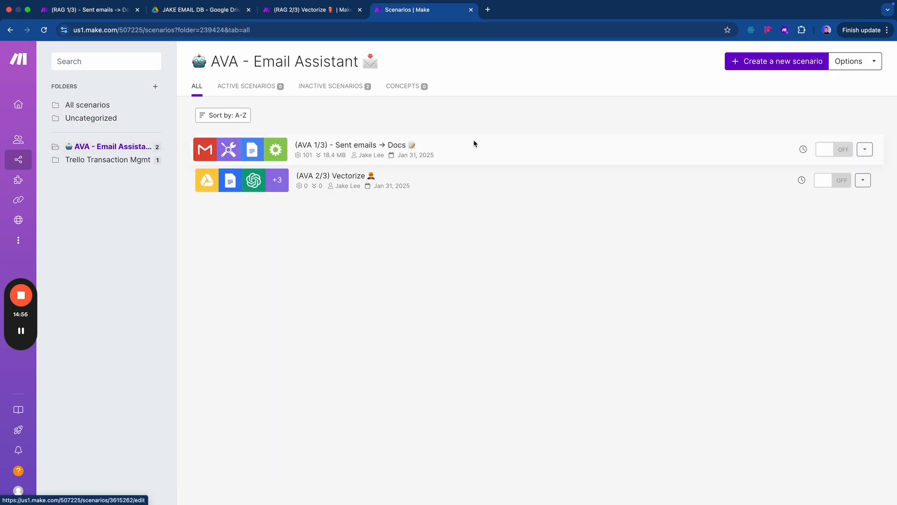
left_click(750, 64)
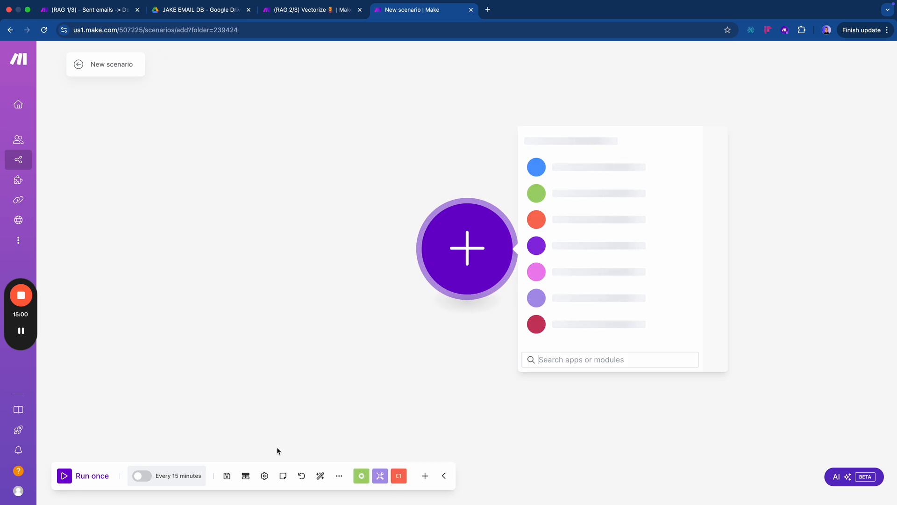
- Import the RAG 3.json blueprint into the new scenario
left_click(339, 475)
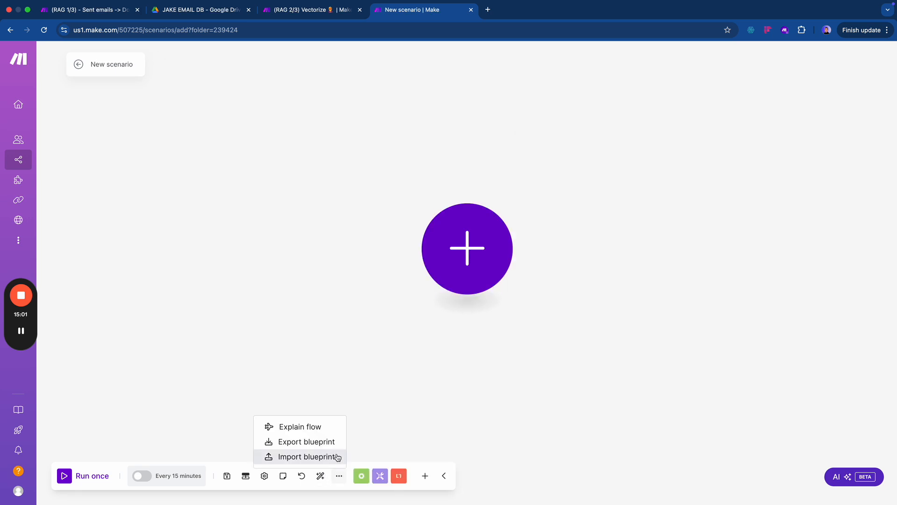
left_click(308, 457)
left_click(392, 279)
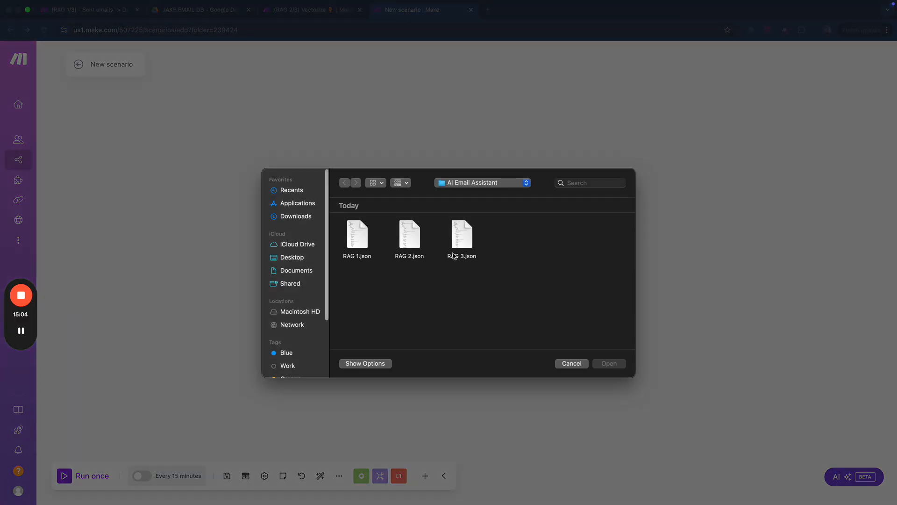
left_click(456, 247)
double_click(456, 247)
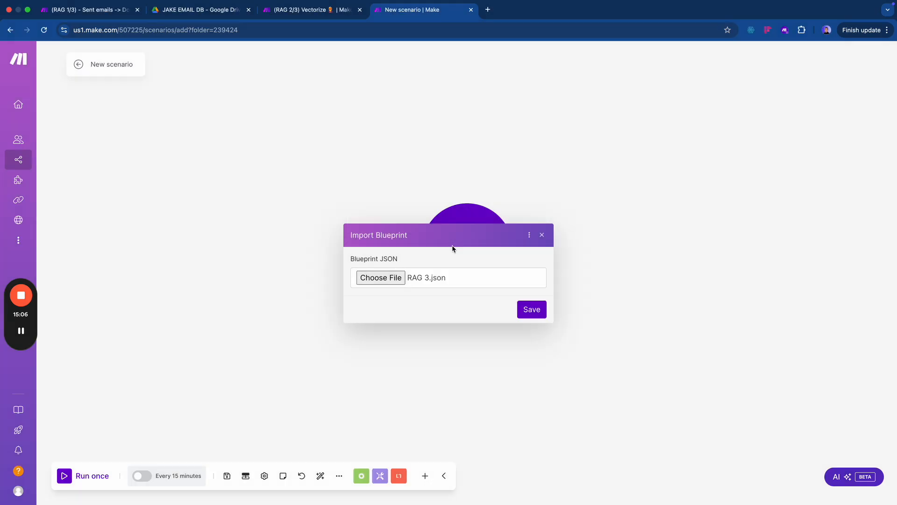
left_click(518, 316)
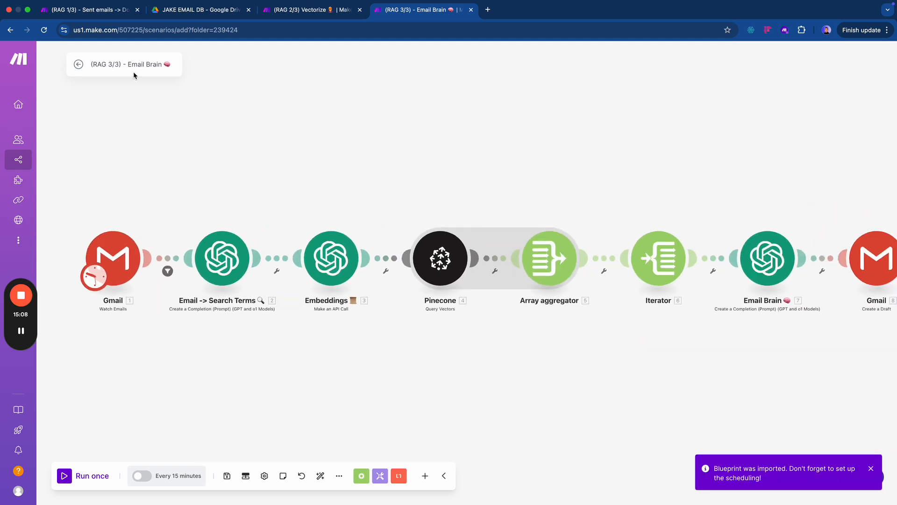
- Rename the scenario to (AVA 3/3) - AVA's Brain
double_click(106, 69)
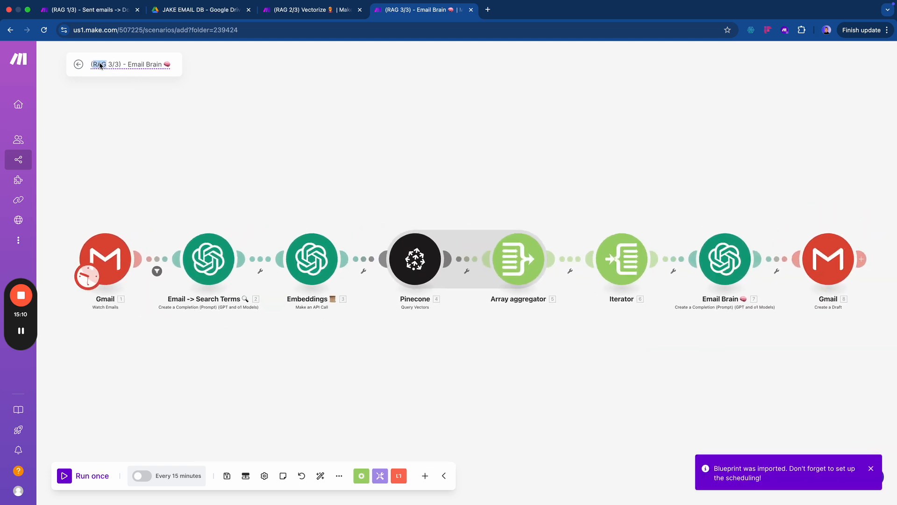
type("AVA")
double_click(135, 65)
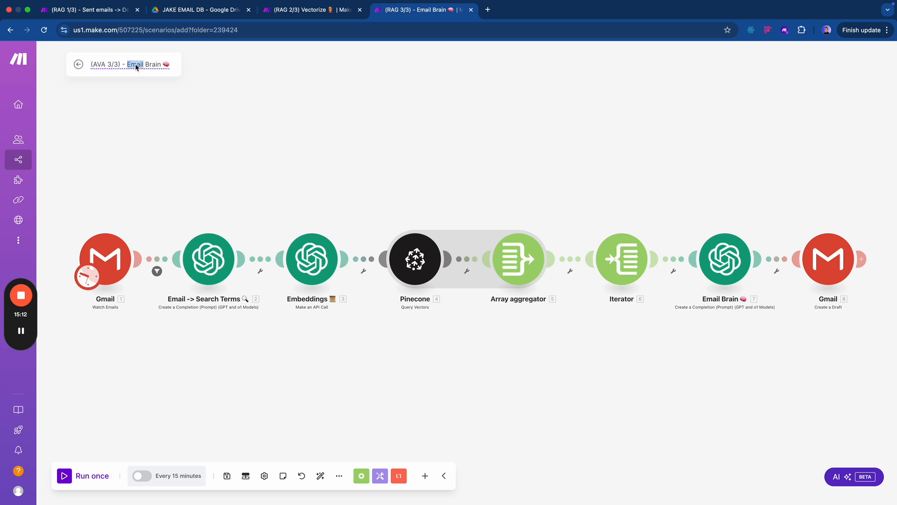
type("AVA's")
key("Return")
- Link the Gmail trigger to the Google connection, process emails from now on, and enable scheduling
left_click(121, 260)
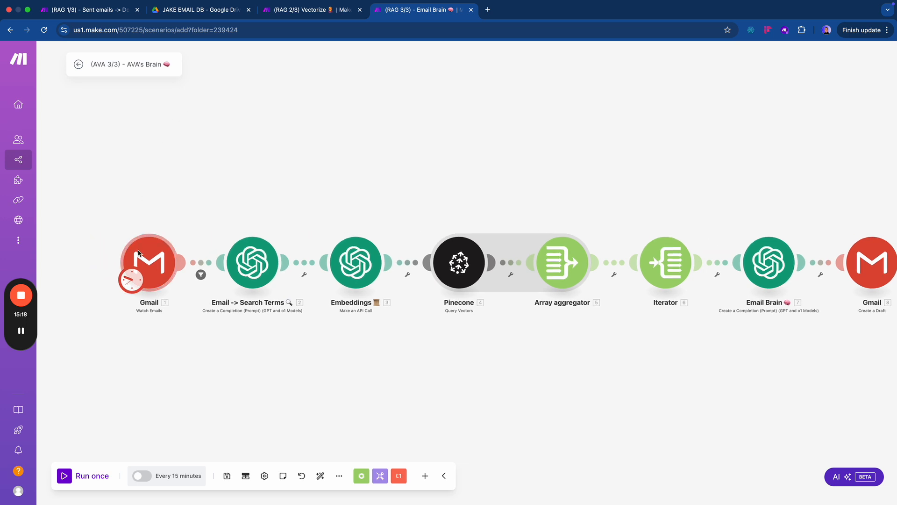
left_click(282, 149)
left_click(284, 157)
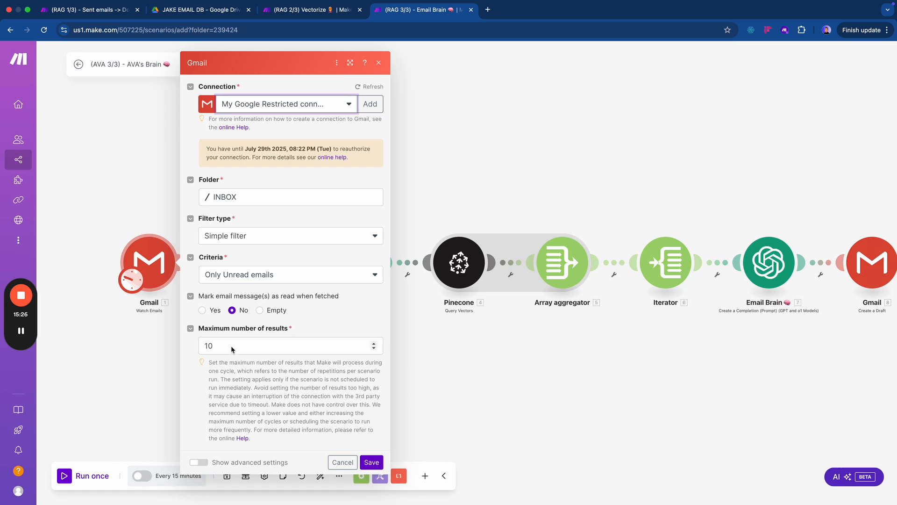
left_click(372, 462)
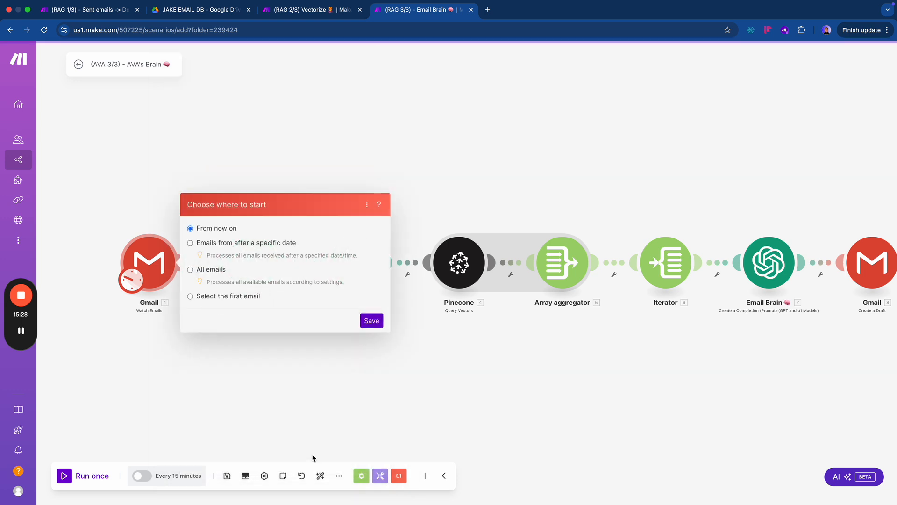
left_click(365, 325)
left_click(139, 476)
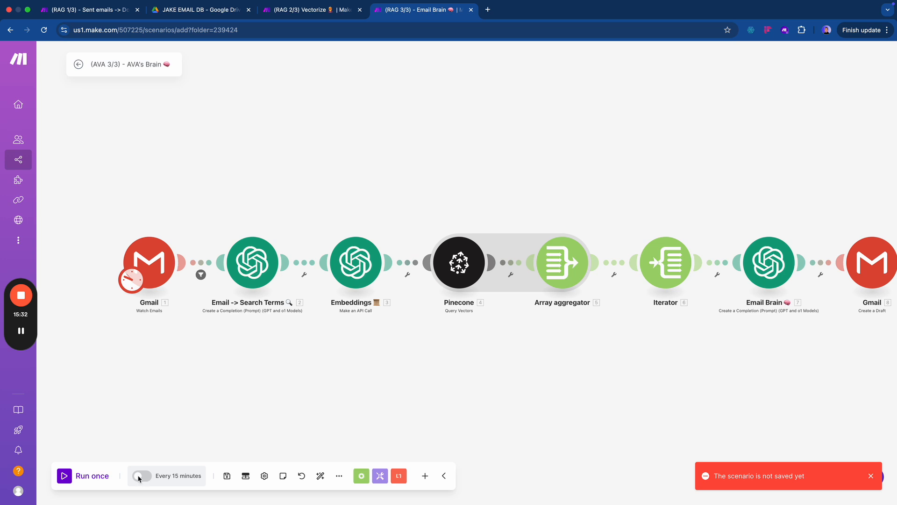
left_click(248, 284)
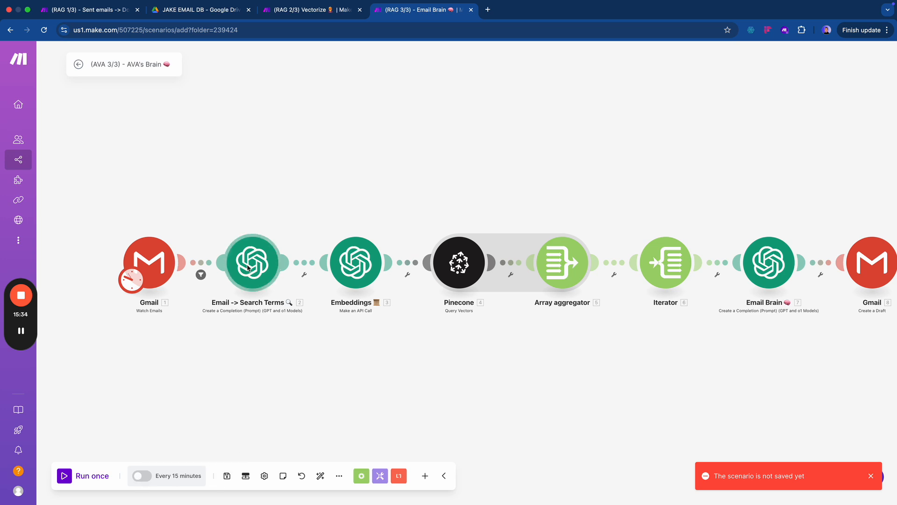
- Set the Email -> Search Terms module's connection to the paid OpenAI account
left_click(413, 259)
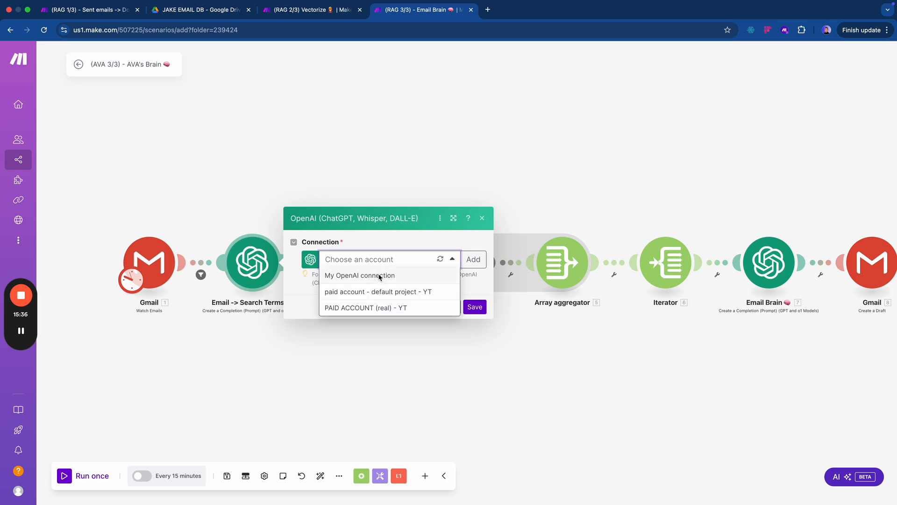
left_click(371, 307)
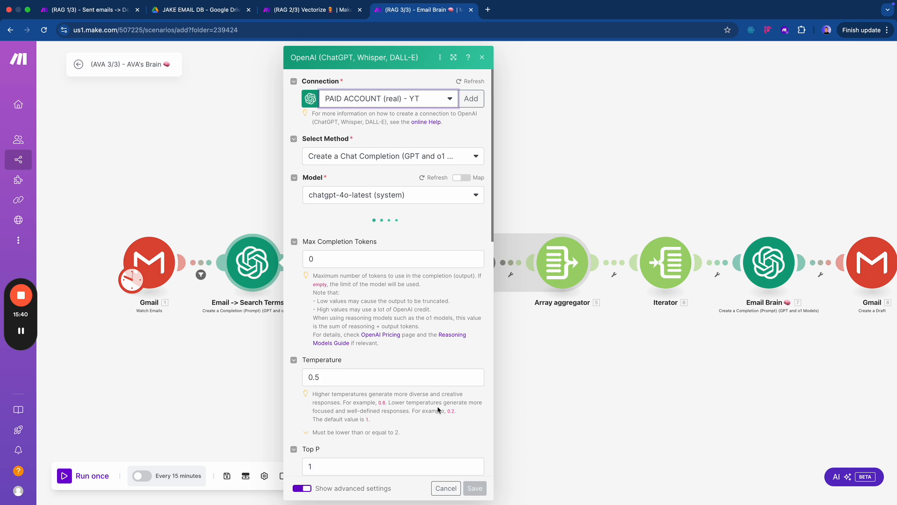
scroll(438, 411, "down", 1)
scroll(437, 410, "down", 5)
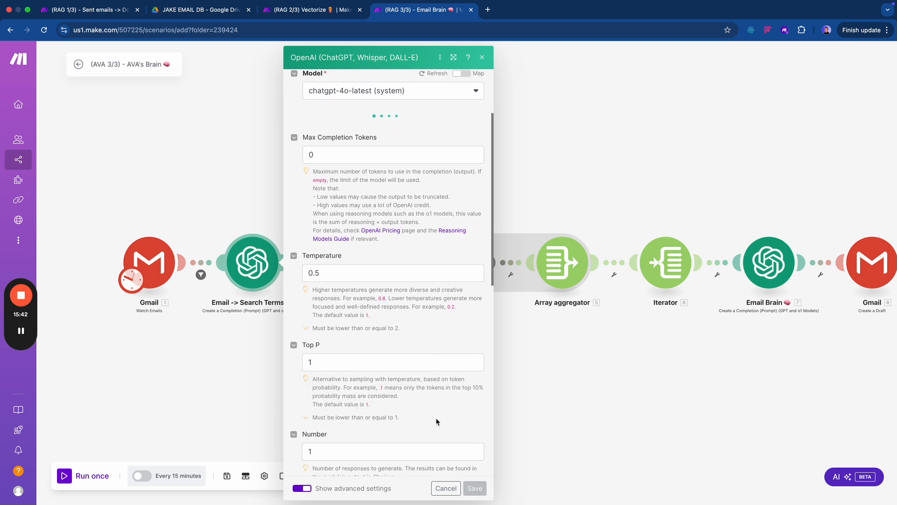
scroll(437, 420, "down", 4)
scroll(431, 416, "up", 6)
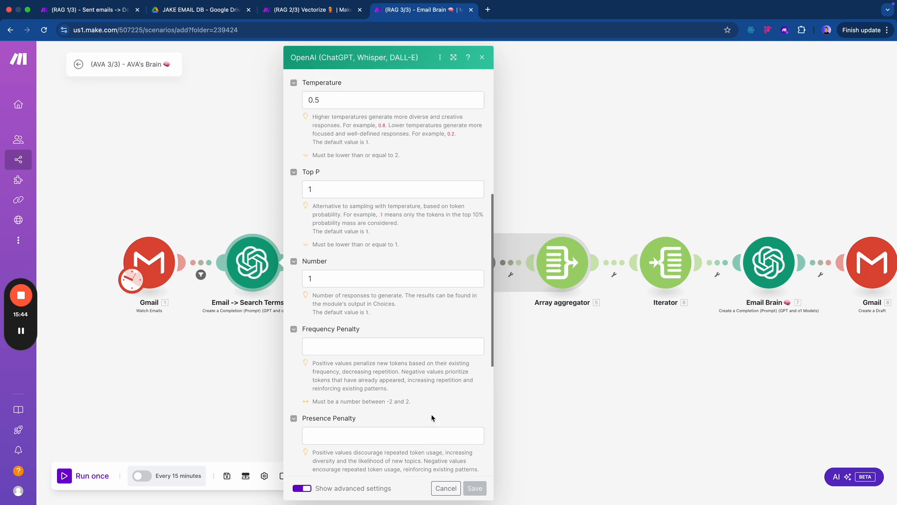
scroll(431, 414, "up", 5)
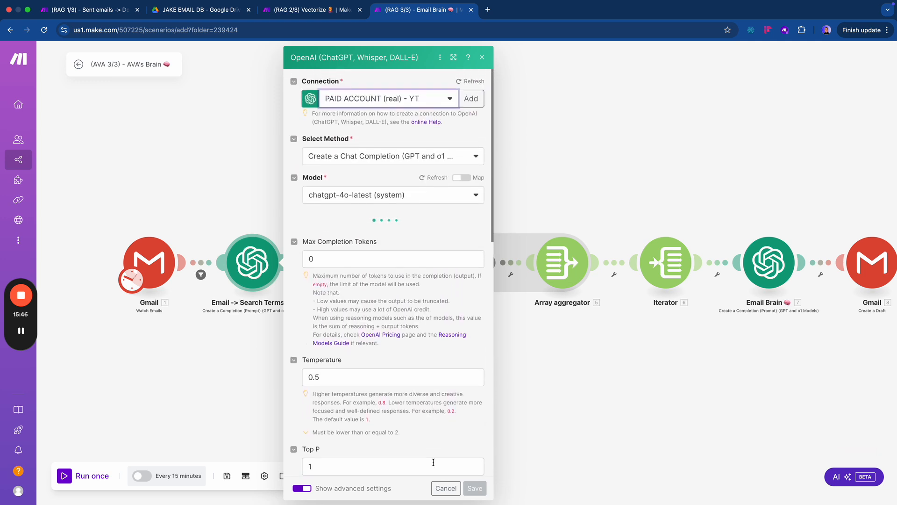
left_click(473, 489)
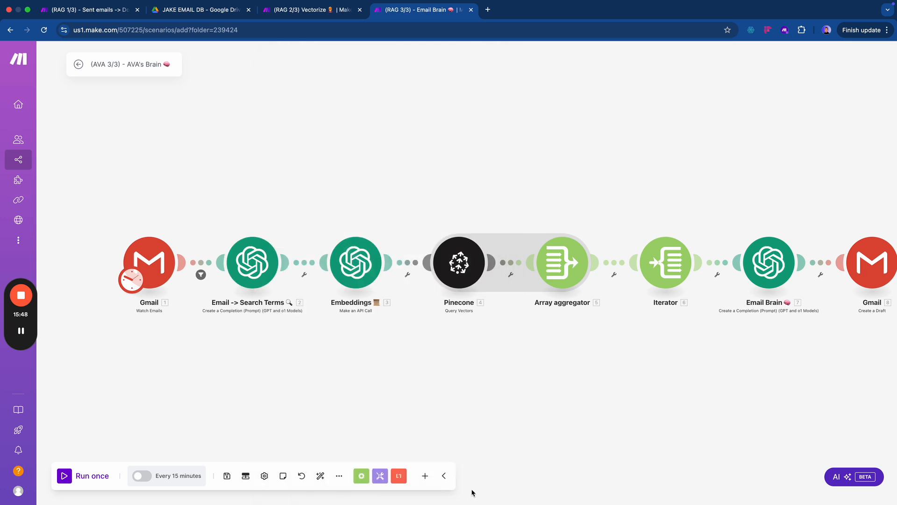
- Set the Embeddings module's connection to the paid OpenAI account
left_click(355, 275)
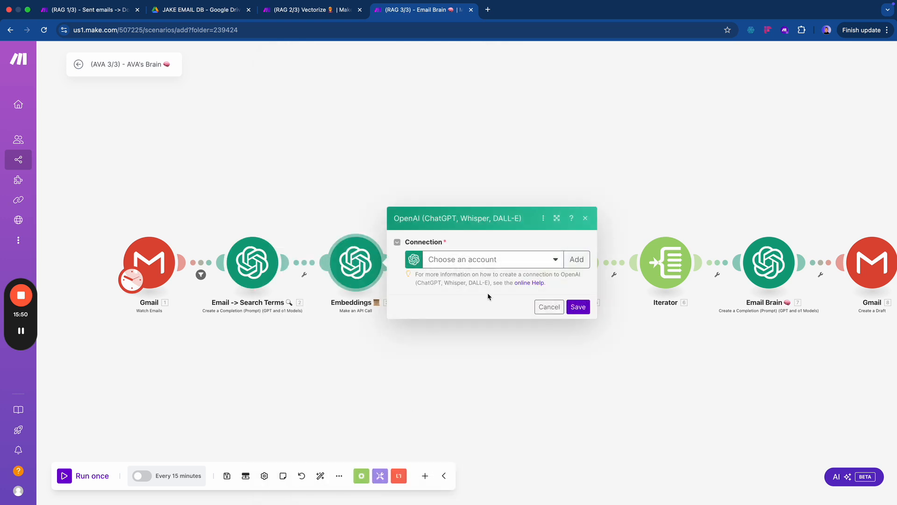
left_click(495, 261)
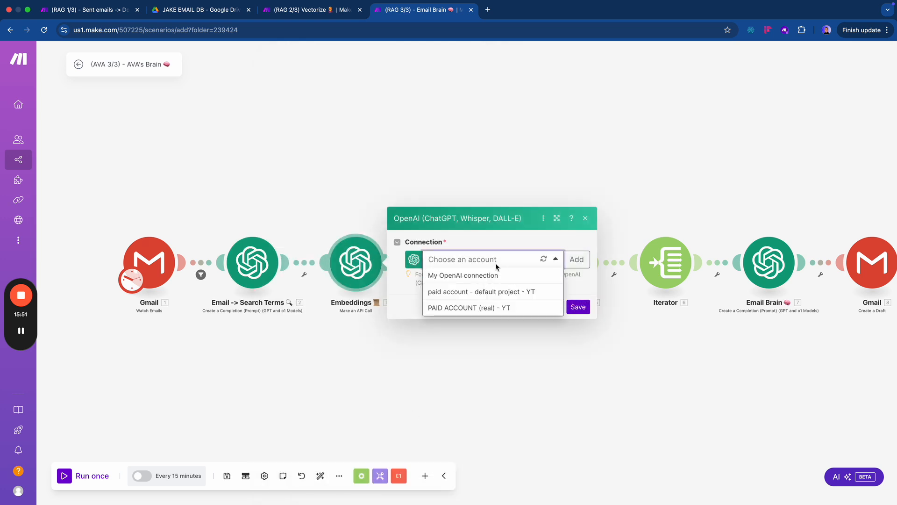
left_click(491, 307)
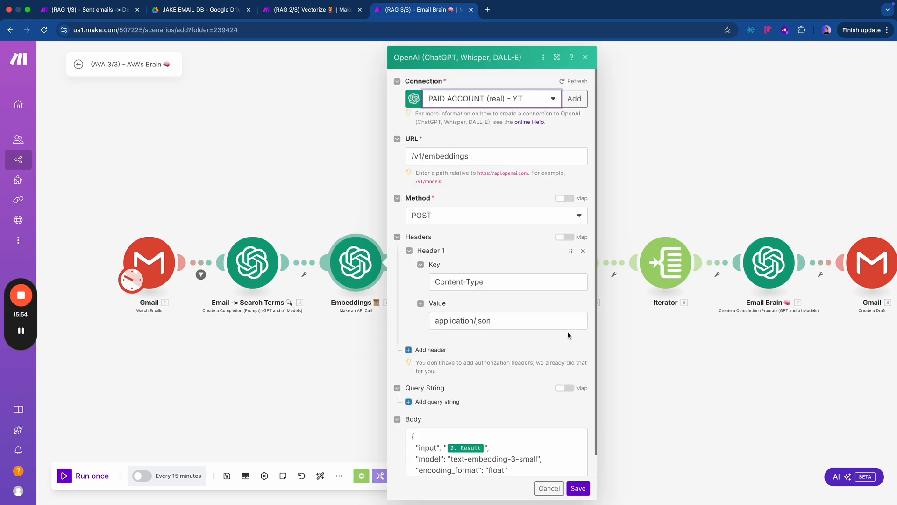
scroll(566, 440, "down", 1)
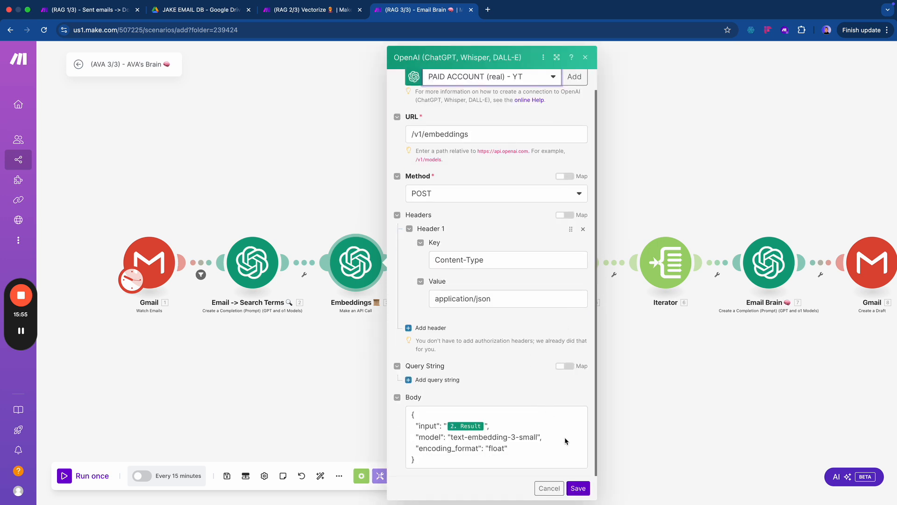
left_click(575, 487)
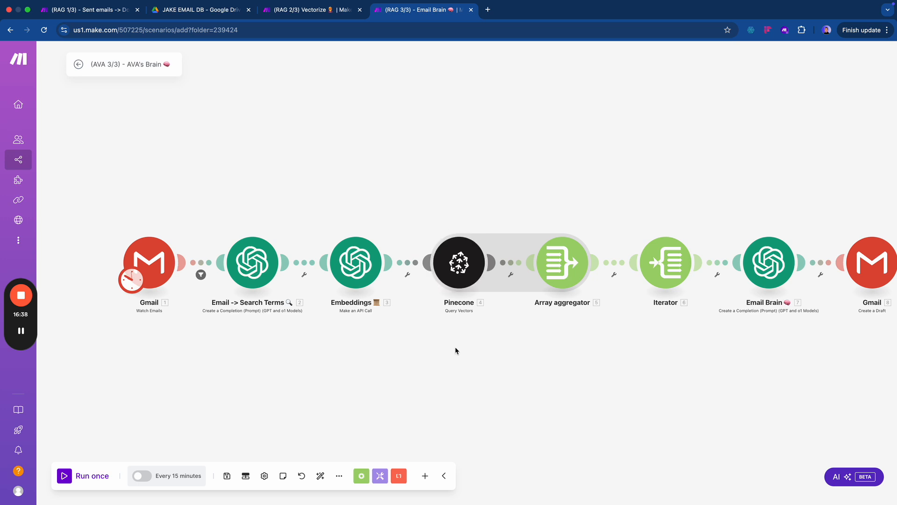
- Connect the Pinecone query module to AVA - Realtor Email Assistant and set Limit to 10
left_click_drag(457, 350, 338, 352)
left_click(340, 251)
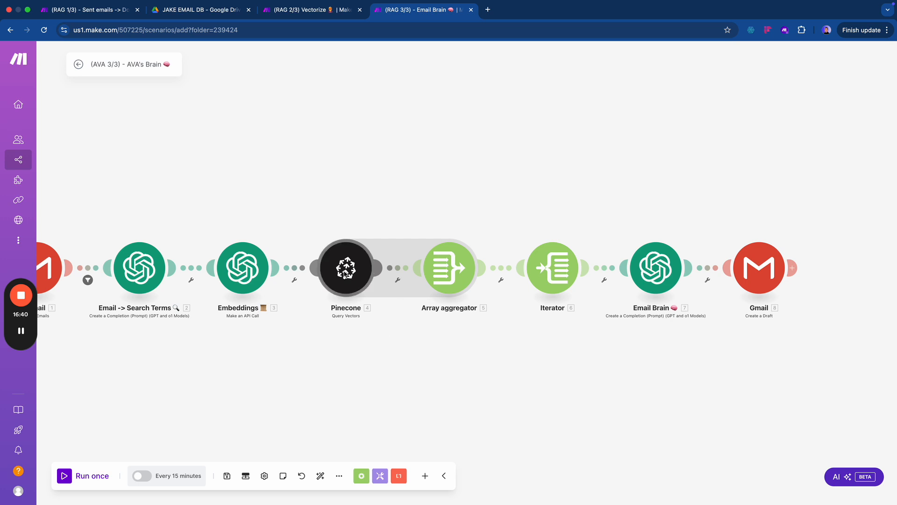
left_click(480, 265)
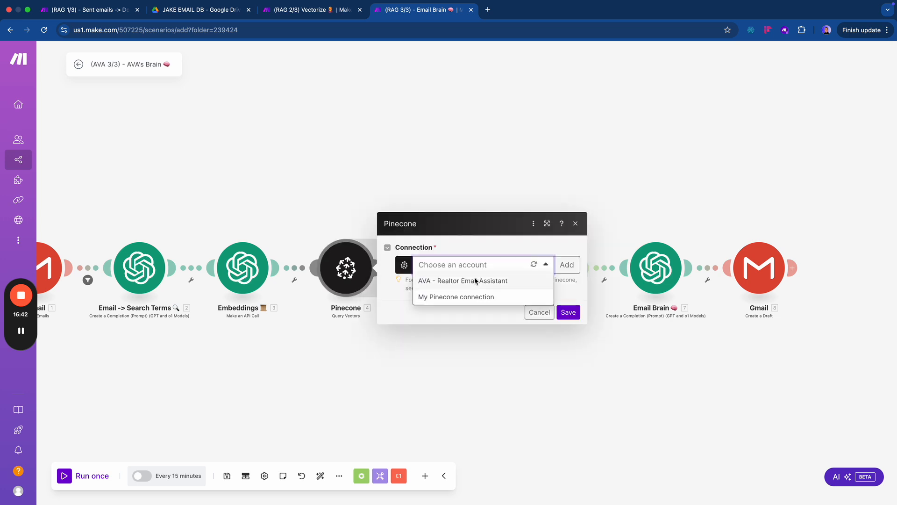
left_click(474, 281)
scroll(458, 364, "down", 1)
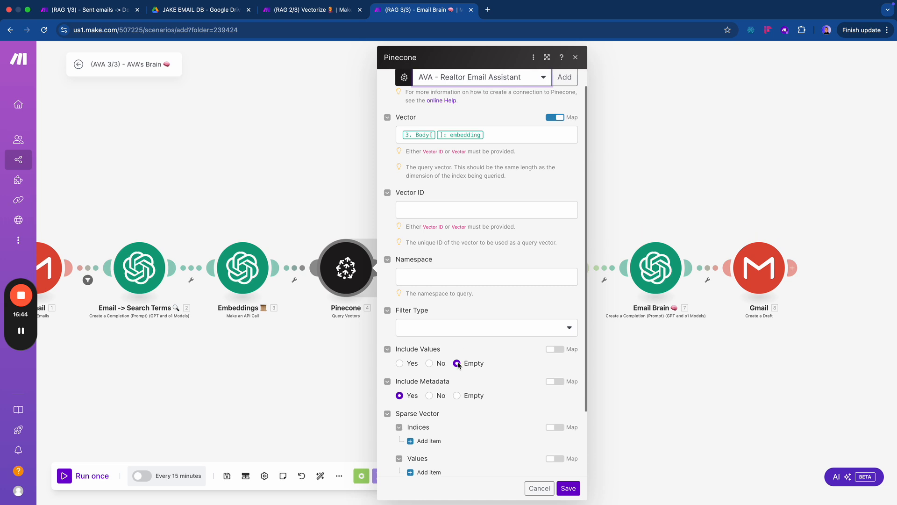
scroll(458, 365, "down", 4)
left_click(414, 448)
type("7")
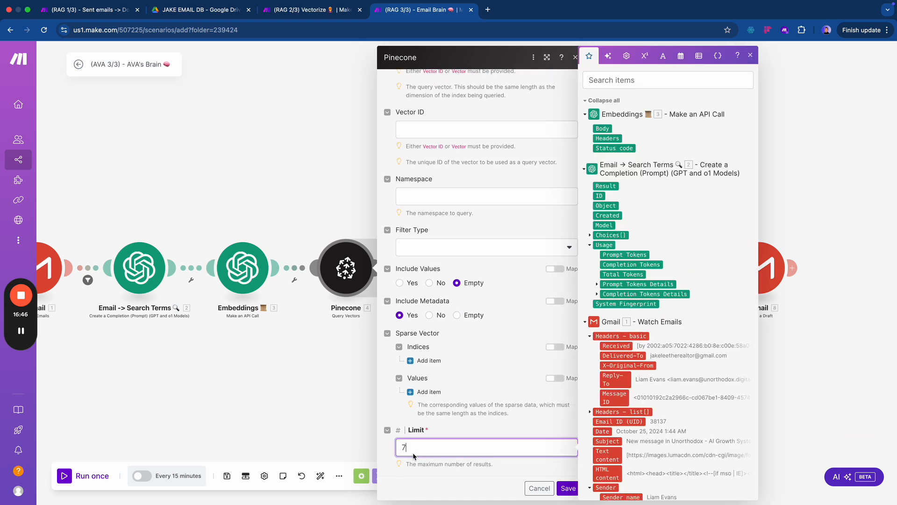
key("BackSpace")
type("10")
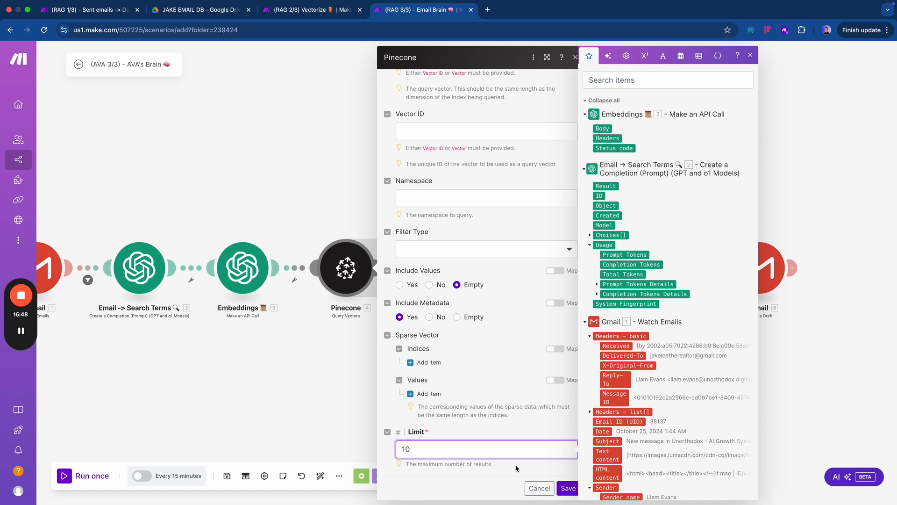
left_click(557, 488)
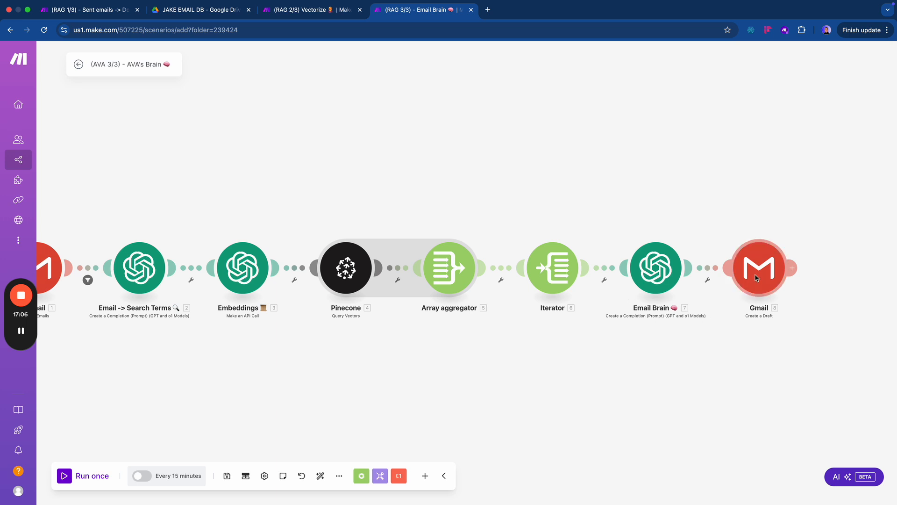
- Set the Email Brain module's connection to PAID ACCOUNT (real) - YT
left_click(643, 278)
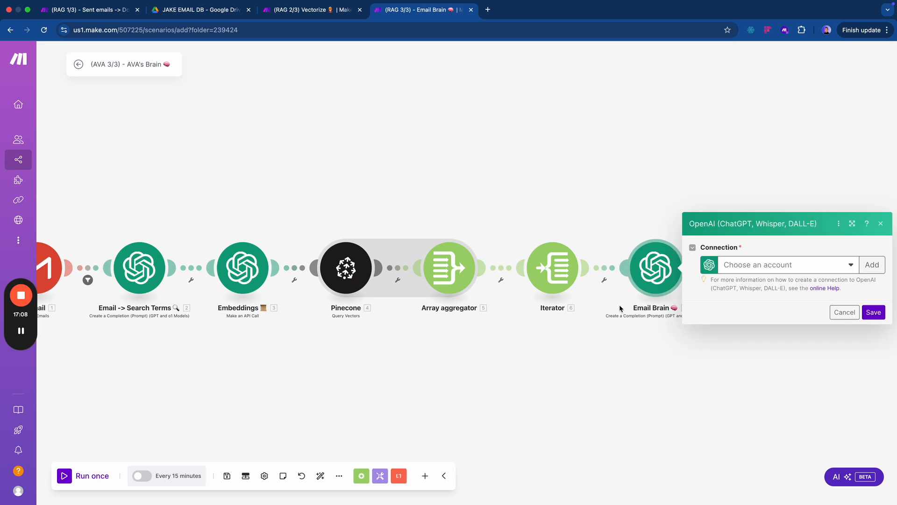
left_click(747, 272)
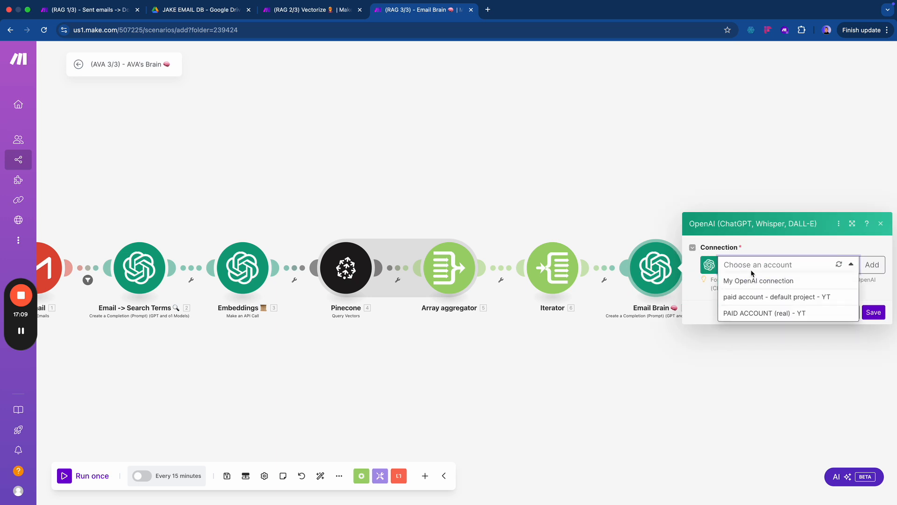
left_click(761, 314)
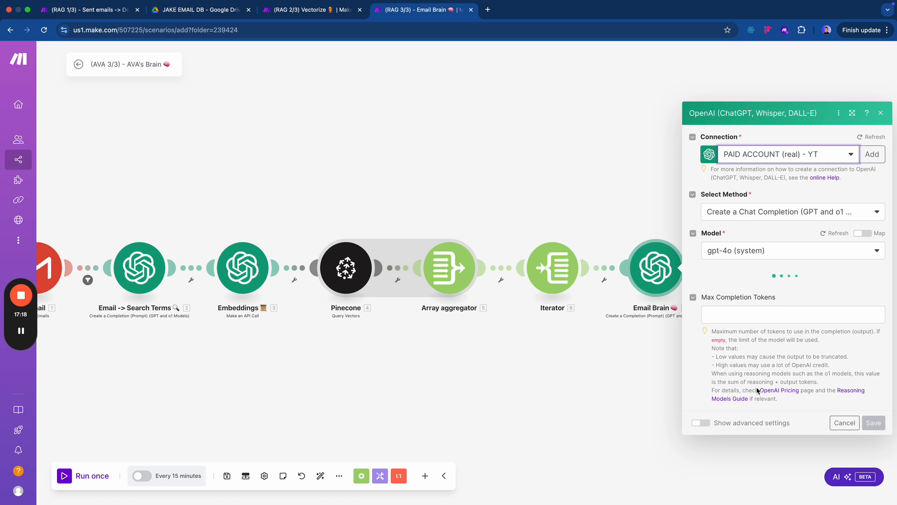
- Select and copy the HTML signature from the prompt's Text Content into a new tab
scroll(799, 378, "down", 5)
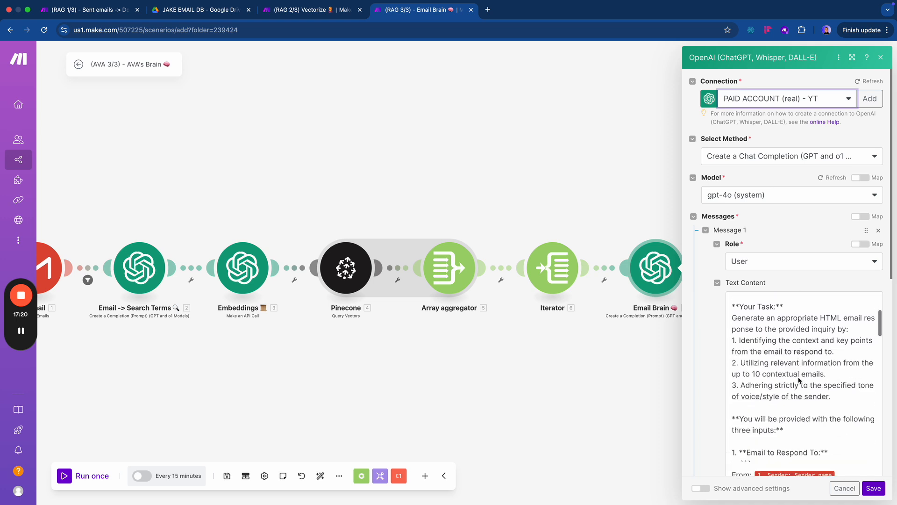
scroll(812, 410, "down", 2)
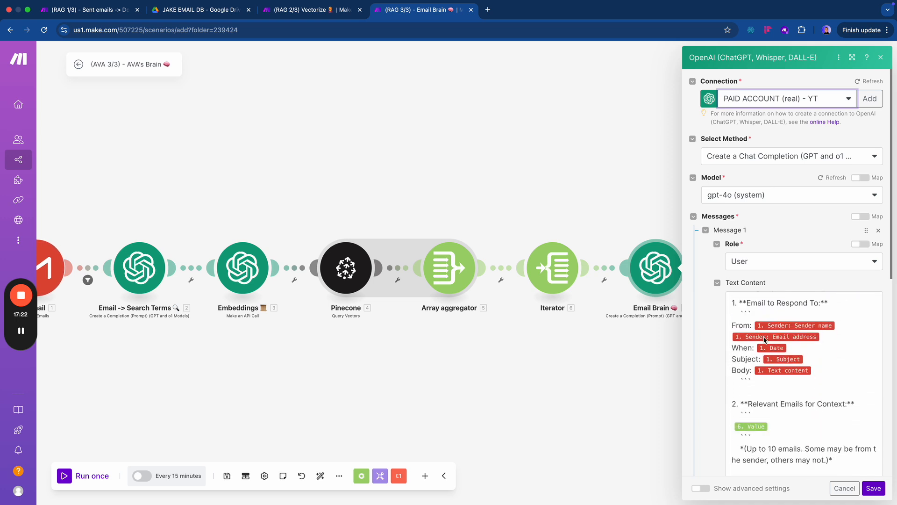
scroll(767, 360, "down", 3)
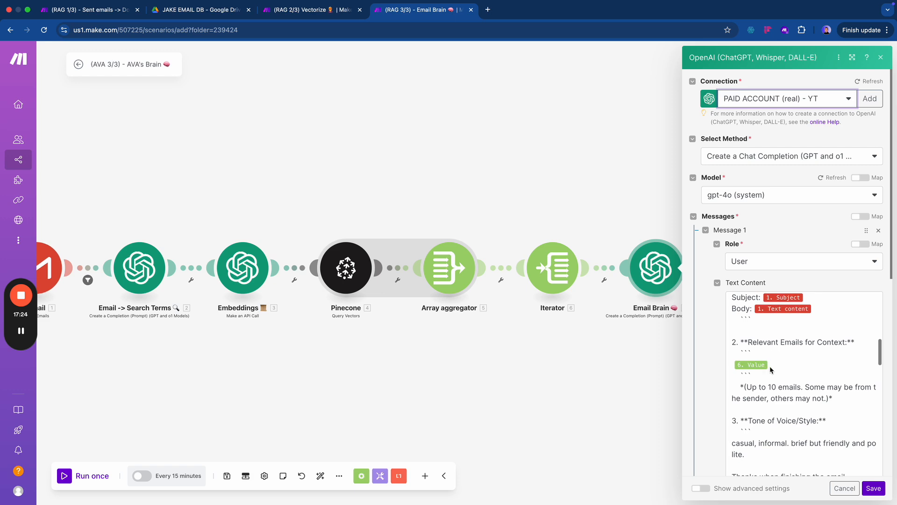
scroll(748, 368, "down", 15)
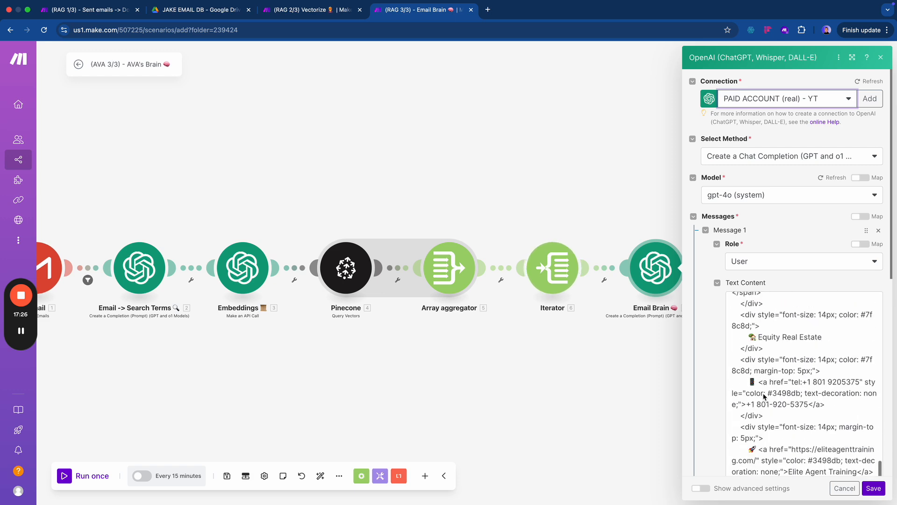
scroll(790, 421, "down", 10)
scroll(790, 388, "up", 5)
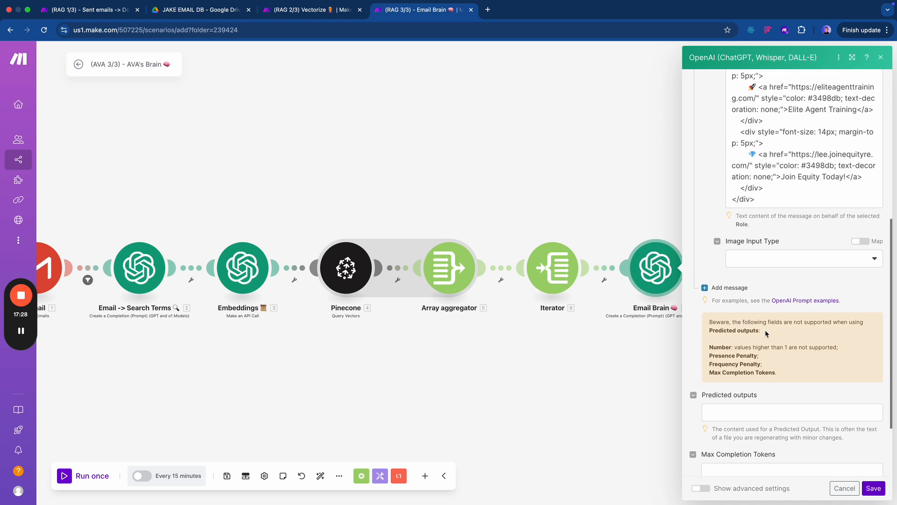
scroll(749, 327, "up", 4)
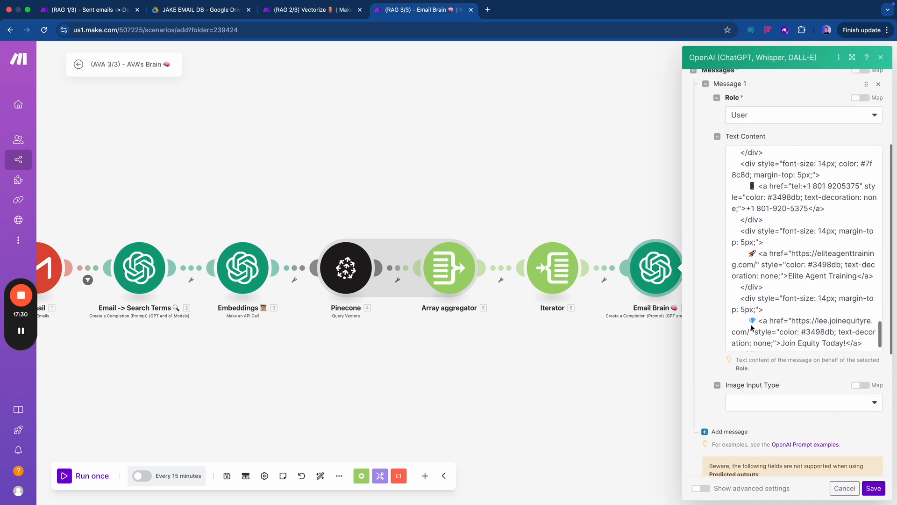
scroll(749, 312, "up", 2)
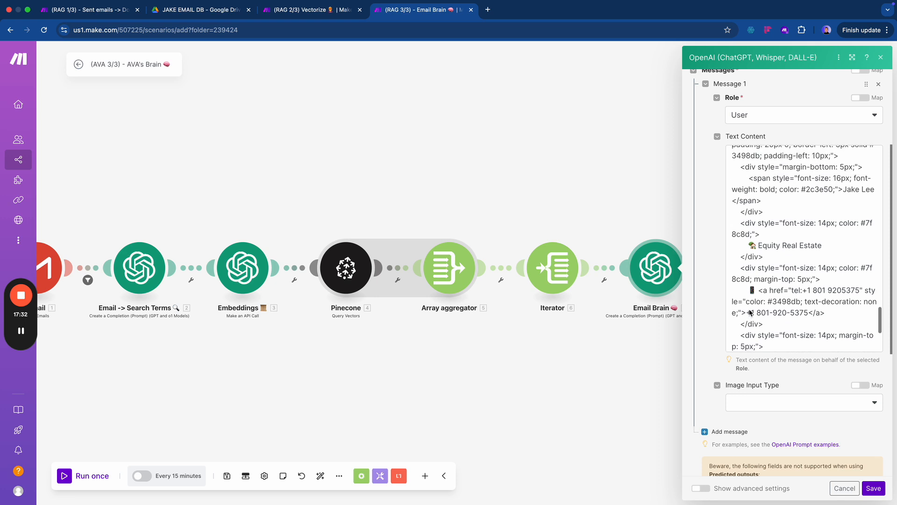
scroll(752, 303, "up", 3)
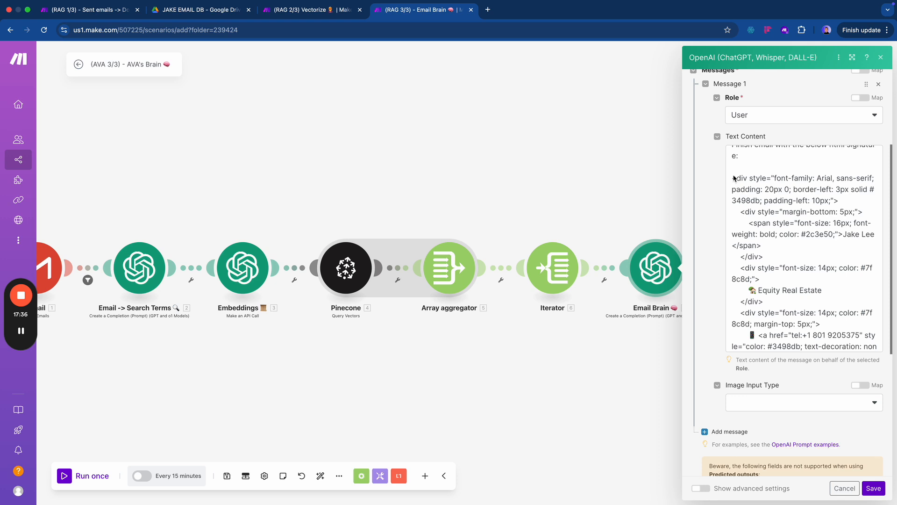
mouse_move(733, 177)
left_mouse_down()
mouse_move(767, 292)
mouse_move(766, 375)
left_mouse_up()
key("super+c")
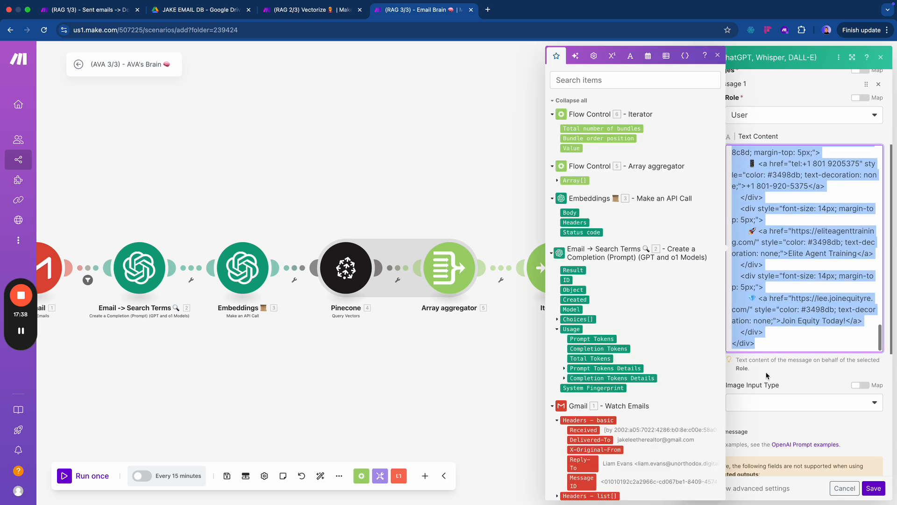
key("super+t")
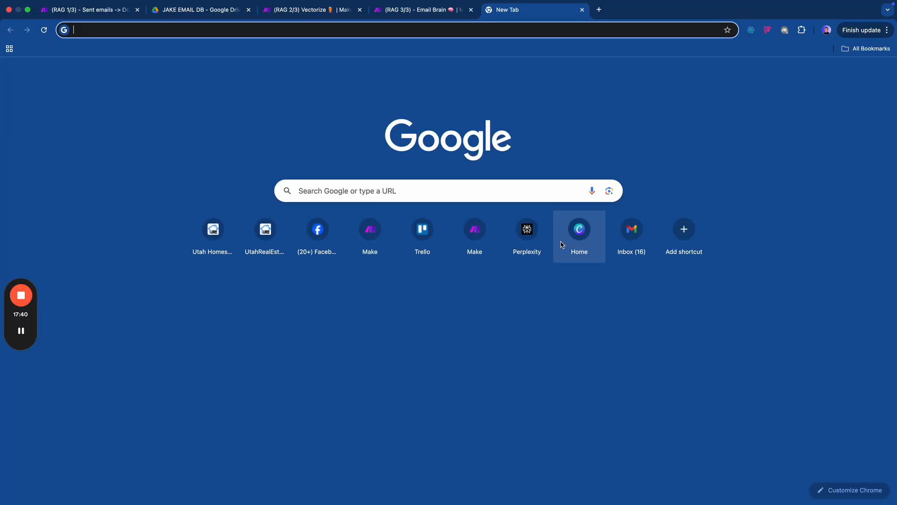
- Search 'html viewer' and paste the signature HTML into the online viewer
type("html viewer")
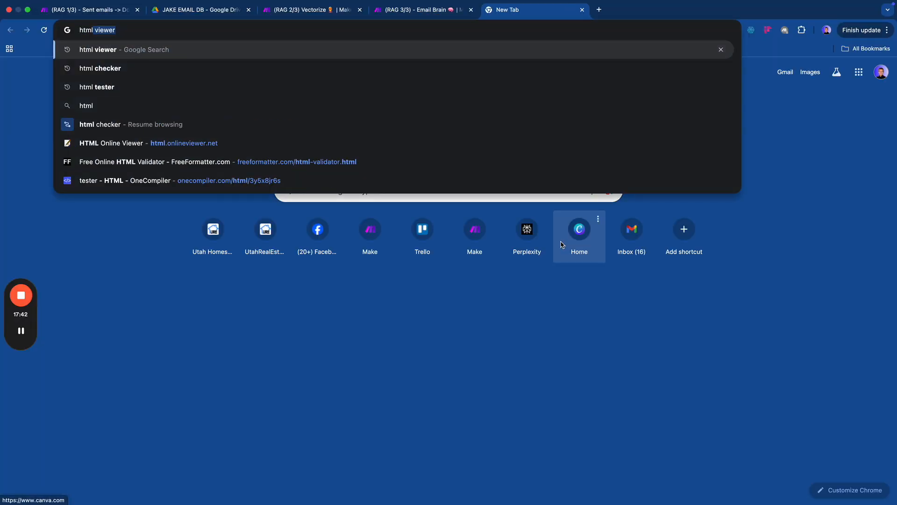
key("Return")
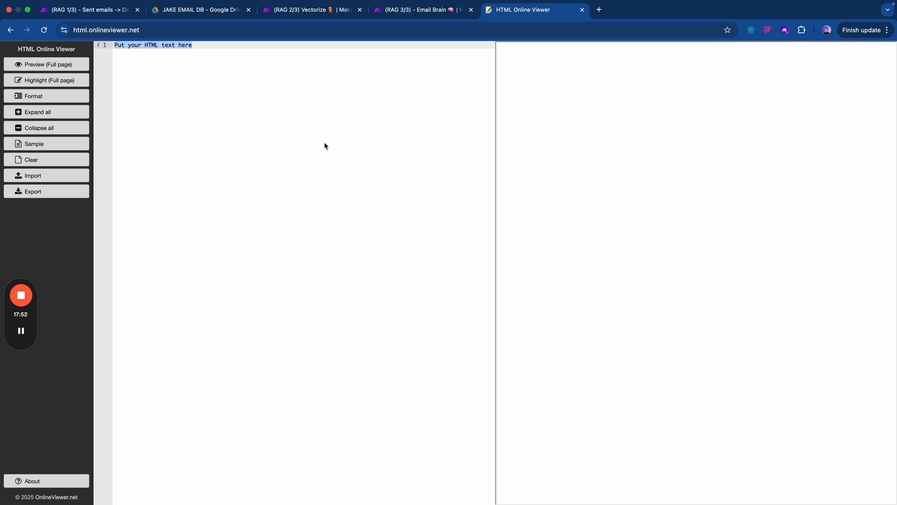
key("super+v")
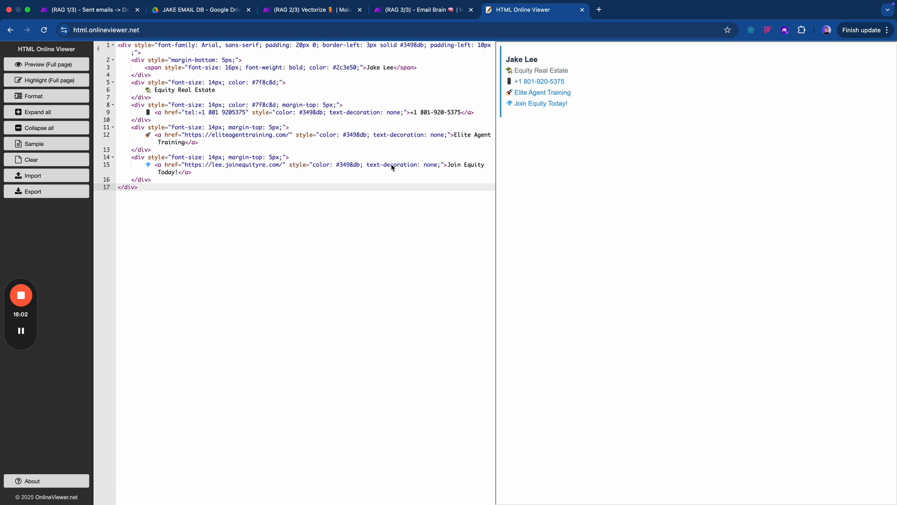
- Inspect the signature code to find the #7f8c8d grey, then search 'hex' in a new tab
double_click(246, 164)
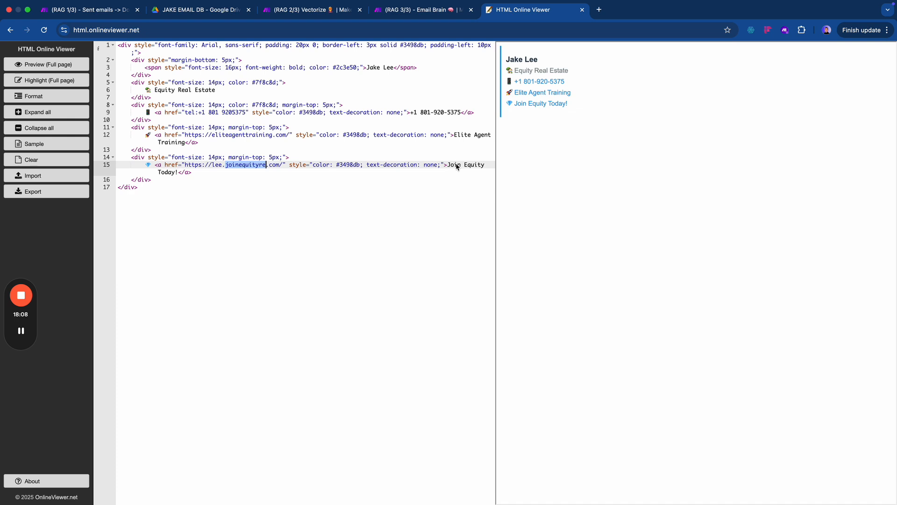
left_click_drag(447, 166, 242, 178)
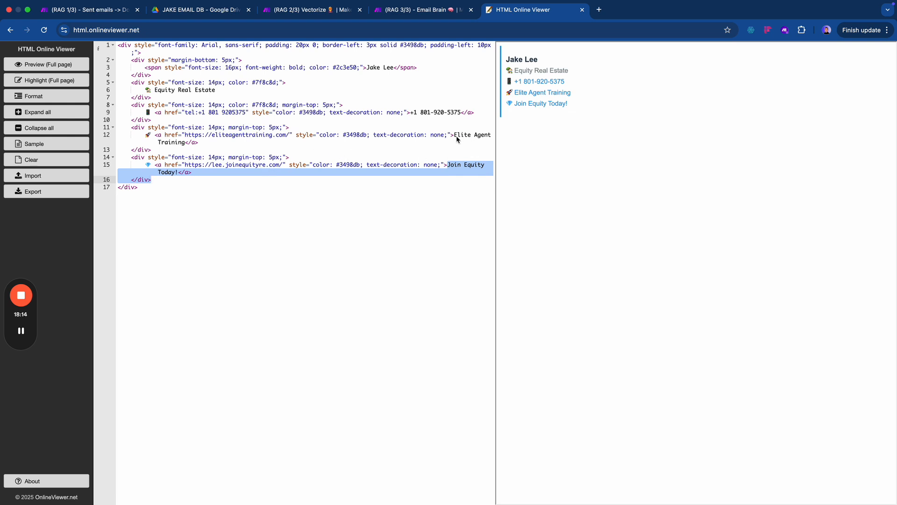
left_click_drag(455, 136, 481, 135)
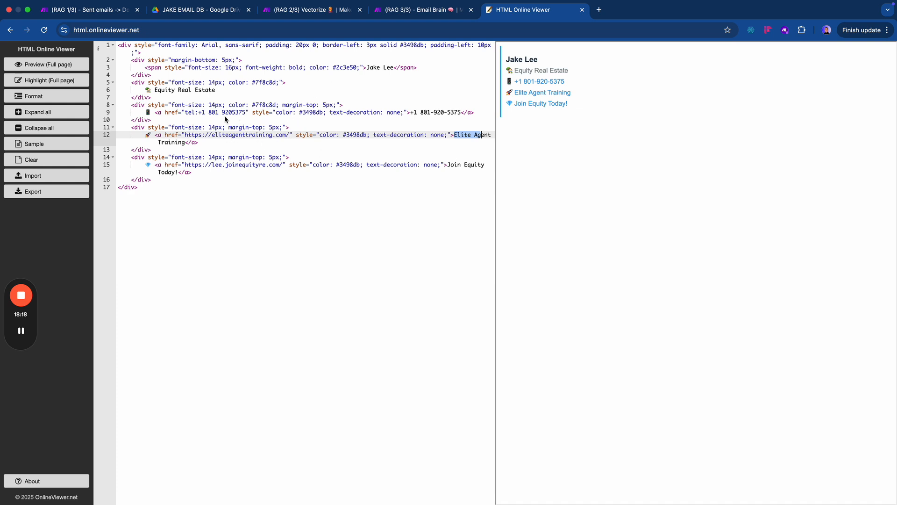
left_click_drag(414, 115, 455, 115)
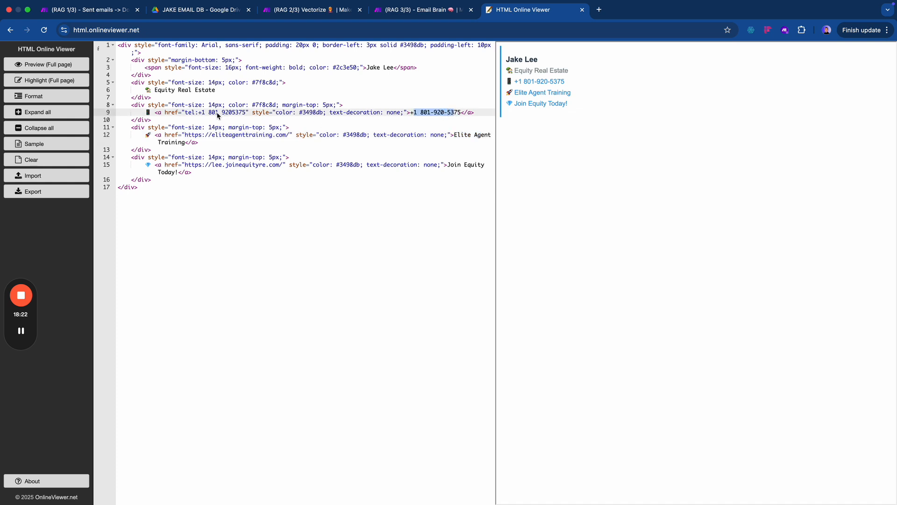
left_click(369, 85)
double_click(263, 84)
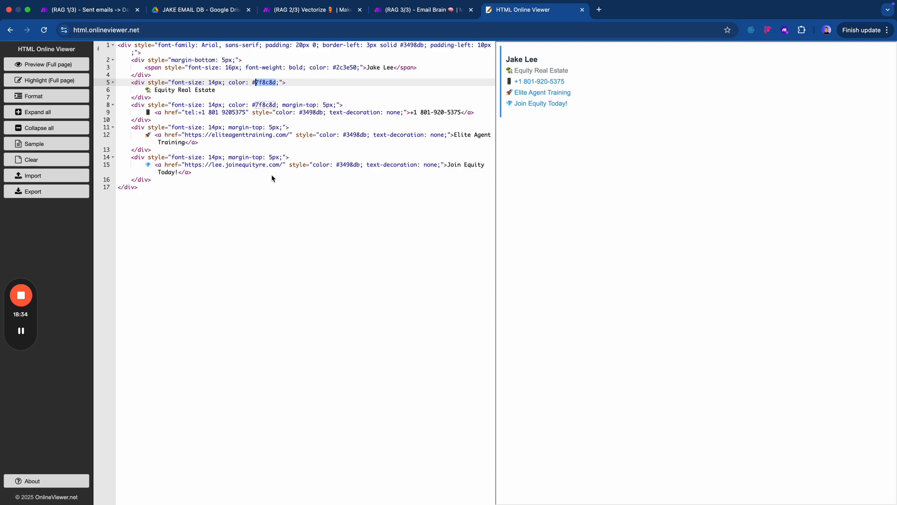
key("super+t")
type("hex")
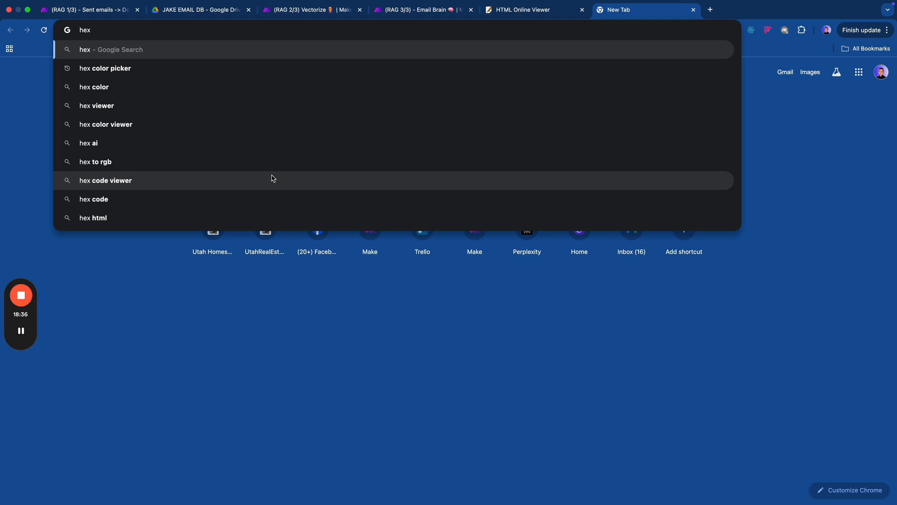
- Pick pure green #00ff00 in Google's hex colour picker and copy its code
left_click(200, 69)
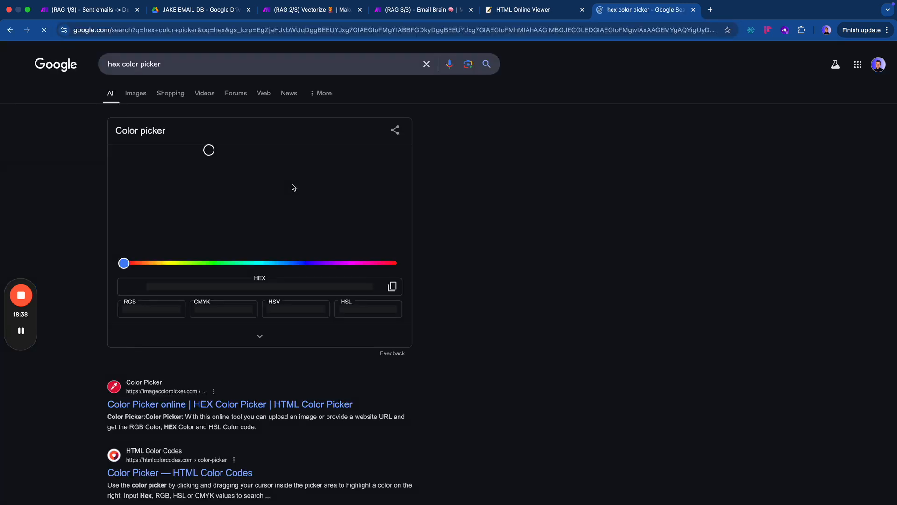
left_click(233, 194)
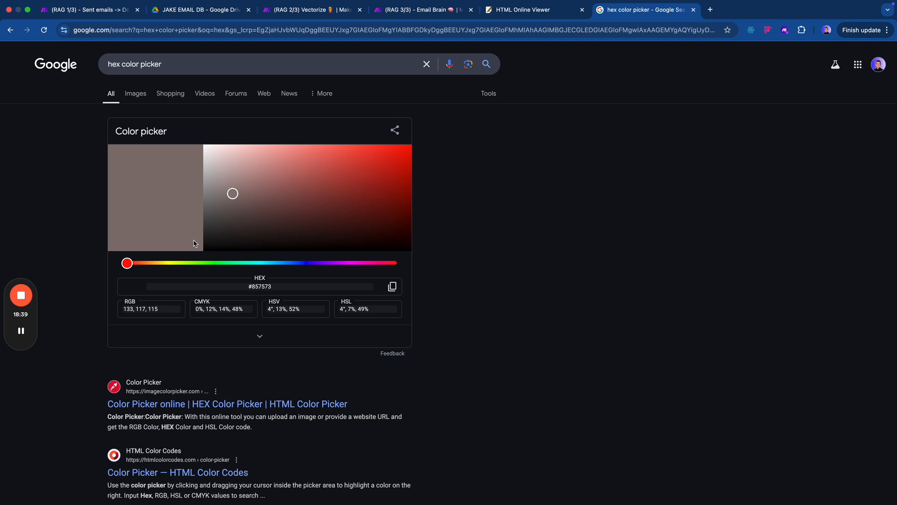
left_click(175, 263)
left_click(214, 263)
left_click_drag(397, 154, 432, 135)
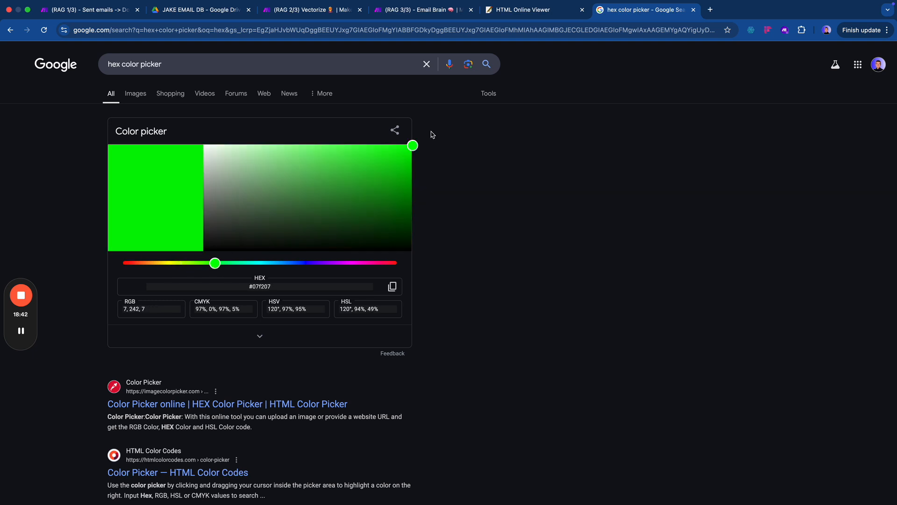
left_click(392, 287)
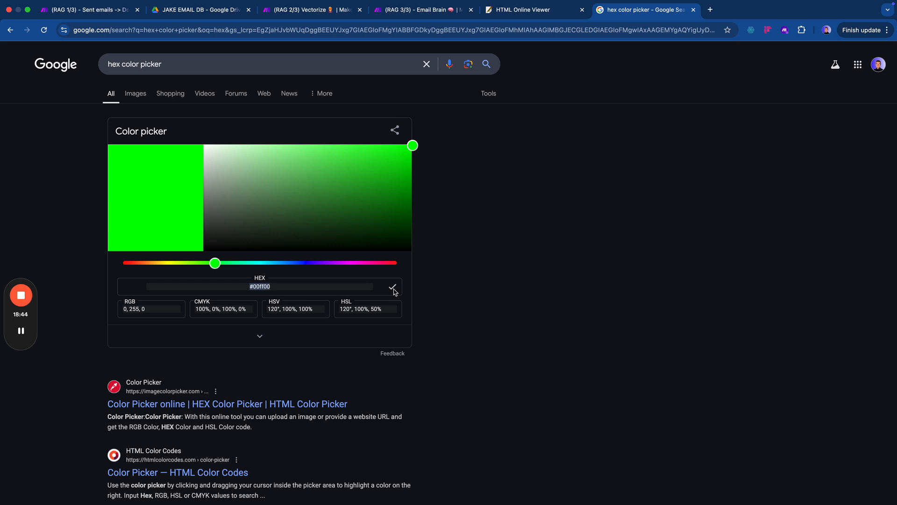
left_click(537, 13)
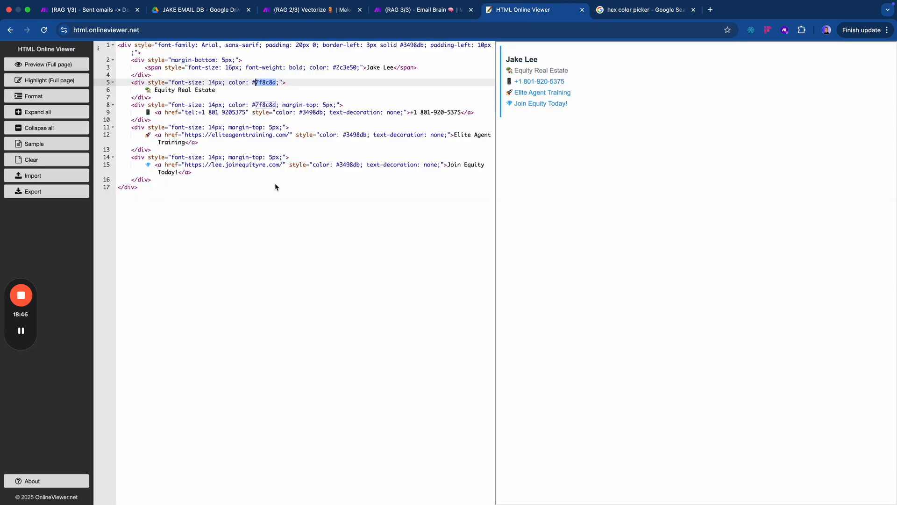
- Try #00ff00 on the name, left border and phone link colours, undoing each change
double_click(345, 68)
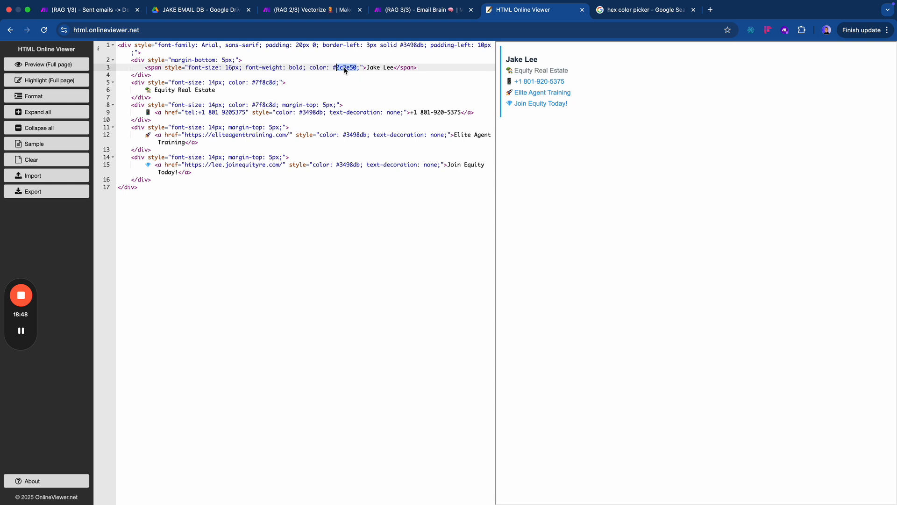
key("super+v")
left_click(301, 261)
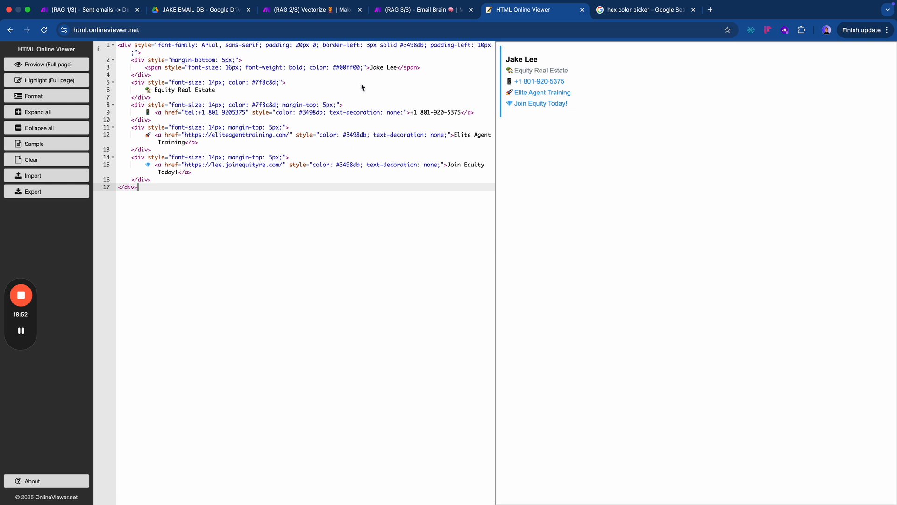
double_click(347, 69)
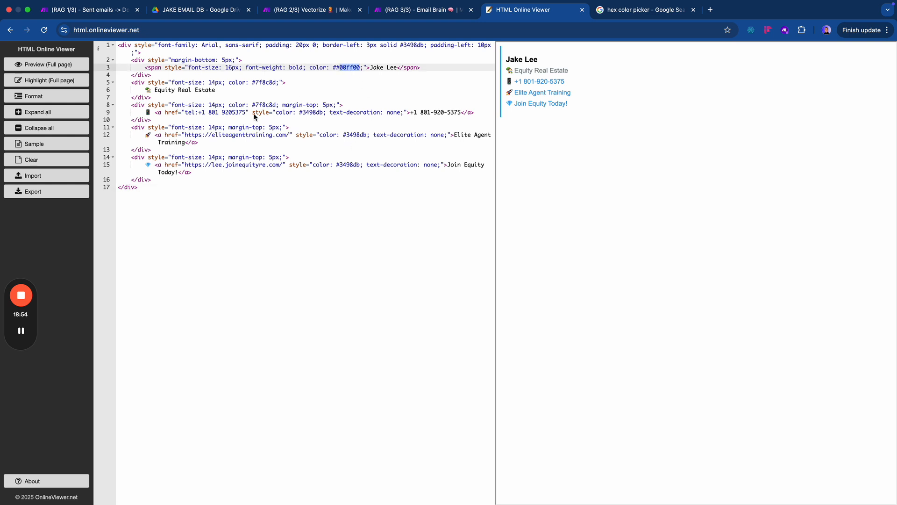
key("super+z")
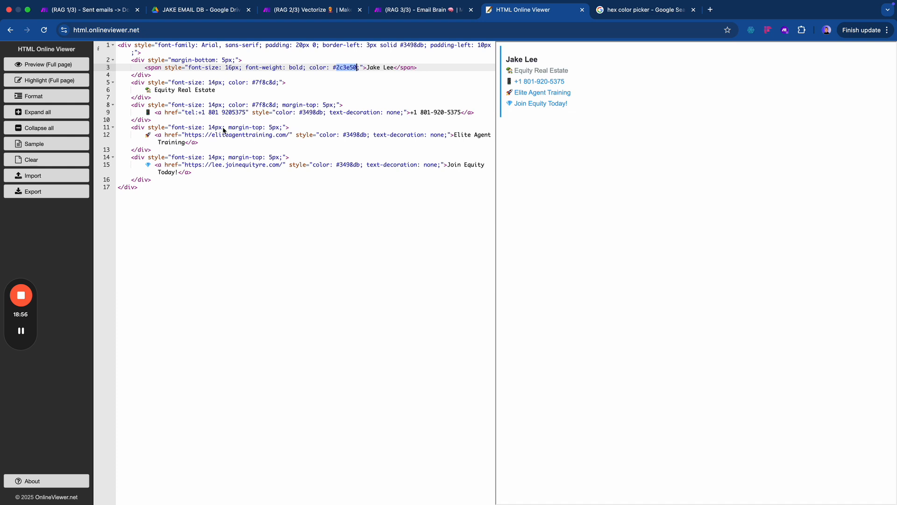
double_click(418, 46)
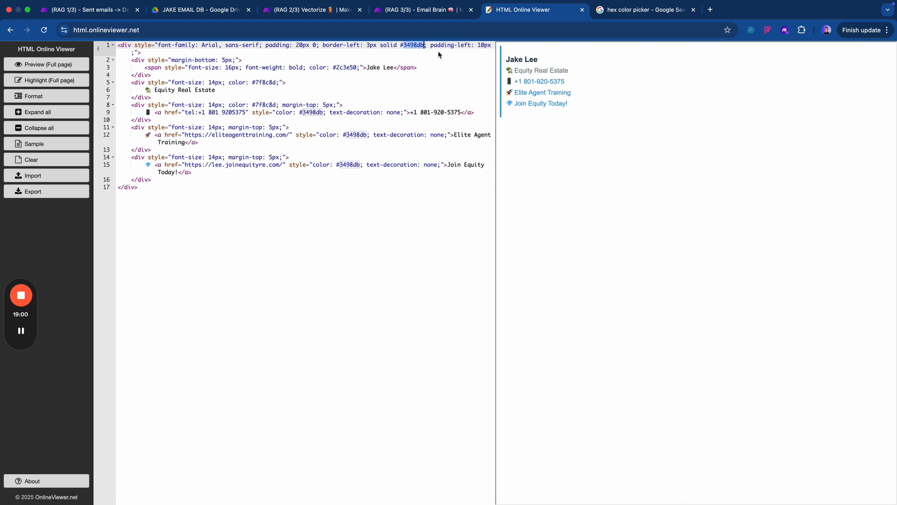
key("super+v")
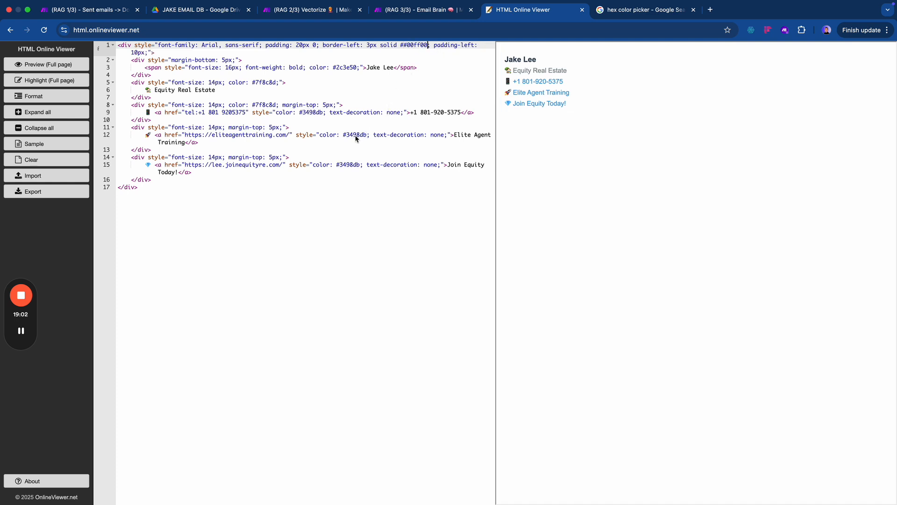
key("super+z")
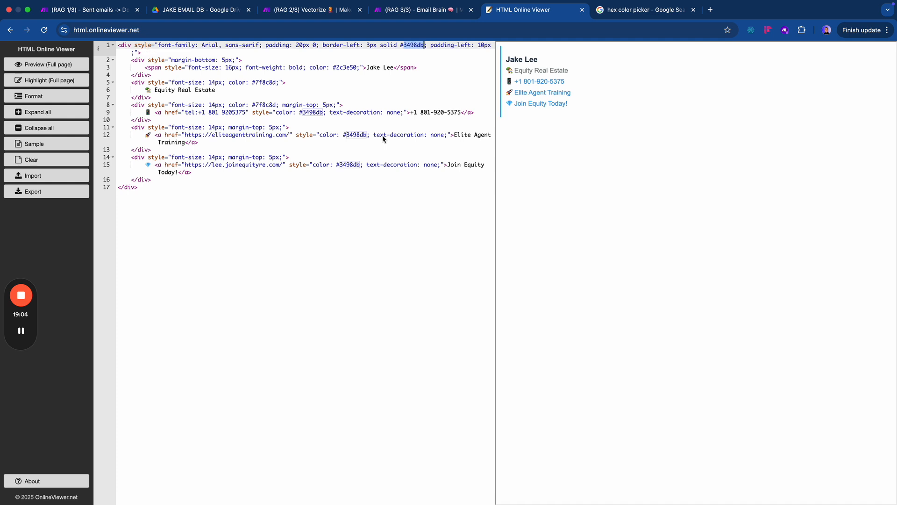
double_click(320, 114)
key("super+v")
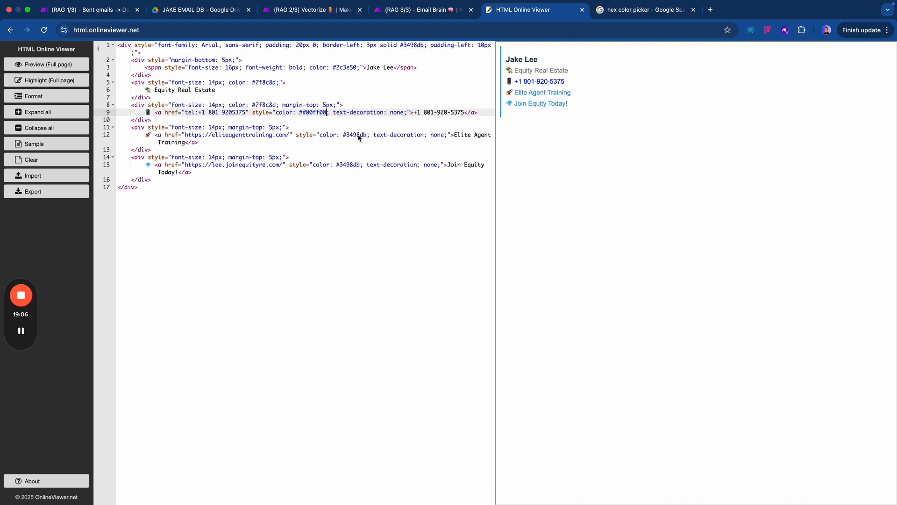
left_click(356, 136)
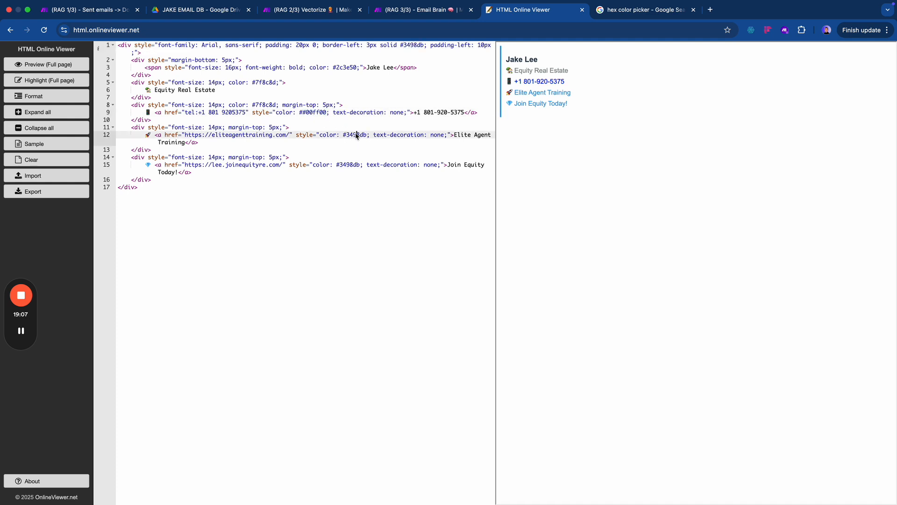
double_click(321, 115)
key("super+z")
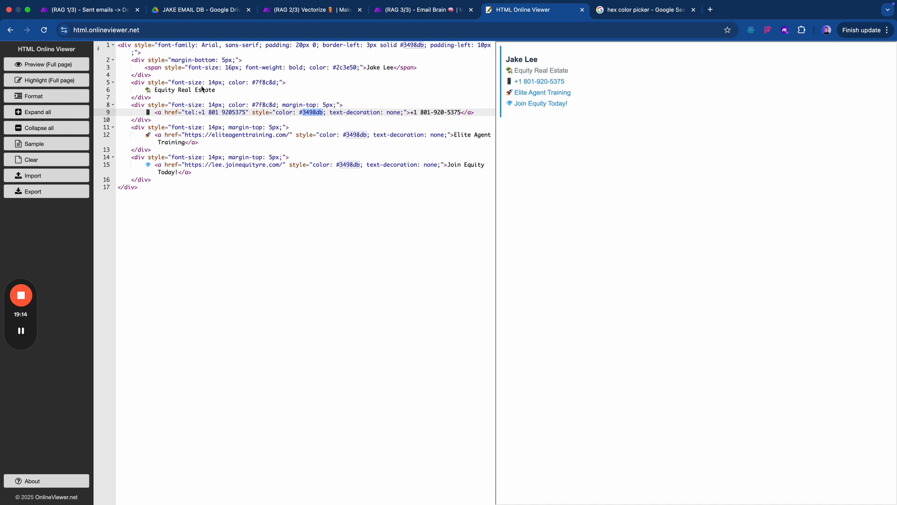
- Replace the company line's #7f8c8d grey with #00ff00 and check the preview
double_click(269, 82)
key("super+v")
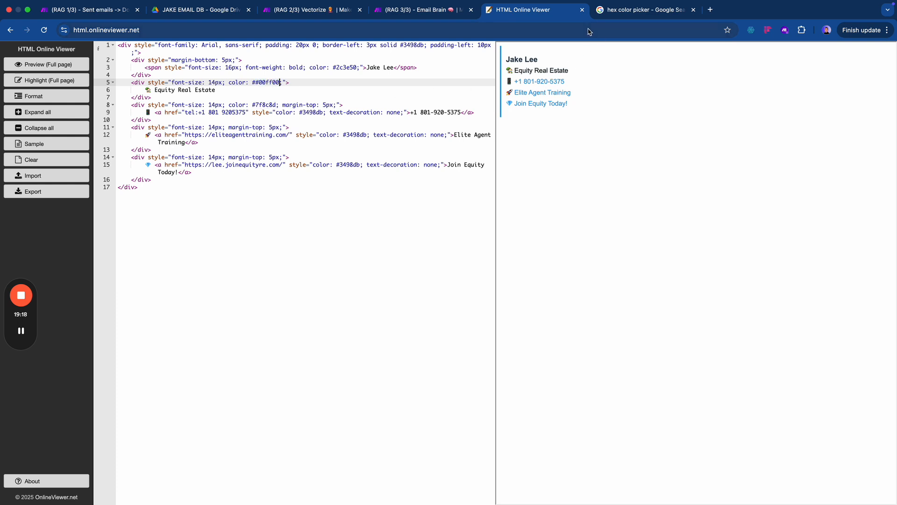
left_click(639, 13)
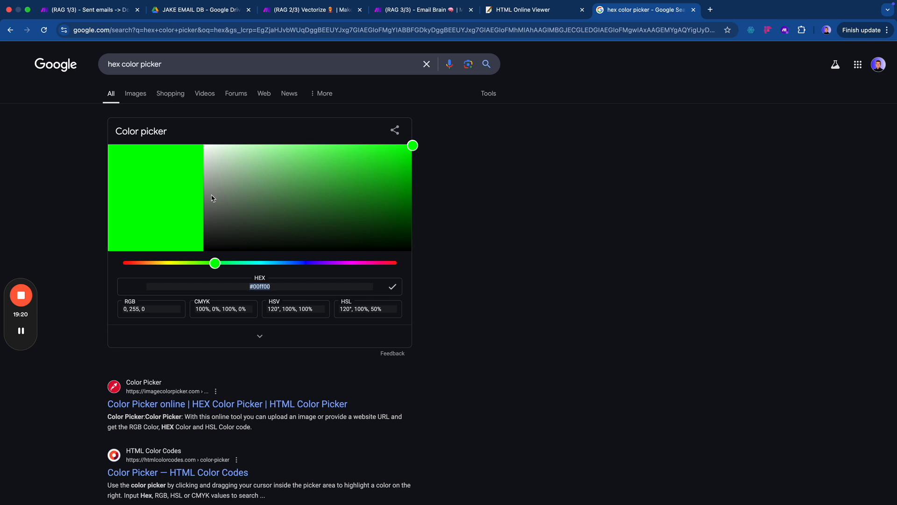
left_click(557, 10)
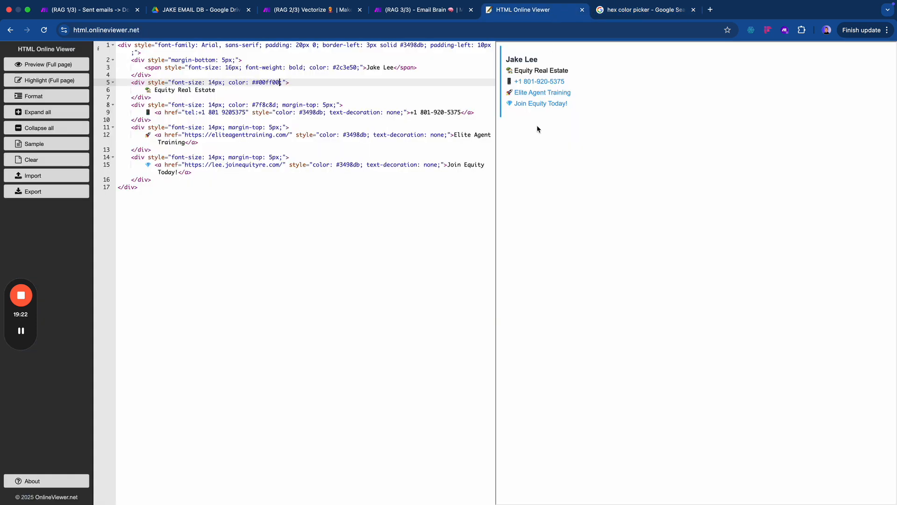
left_click(186, 127)
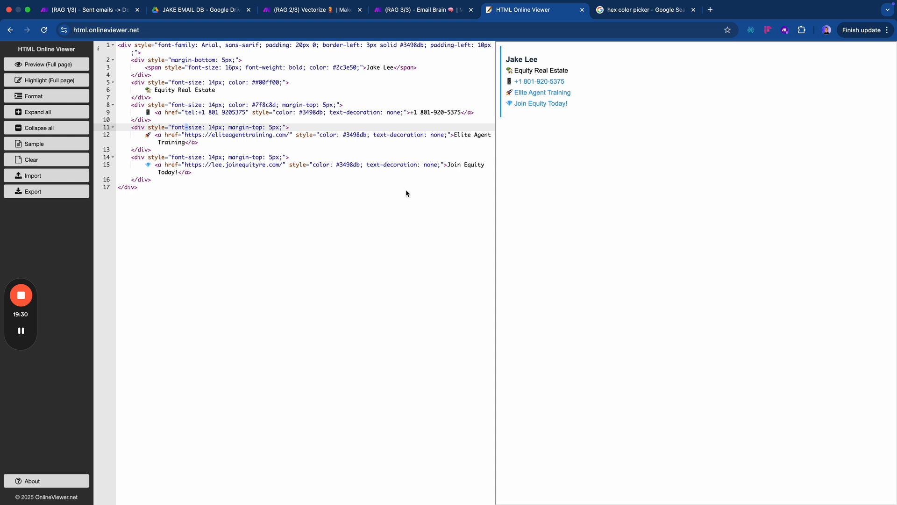
left_click(396, 201)
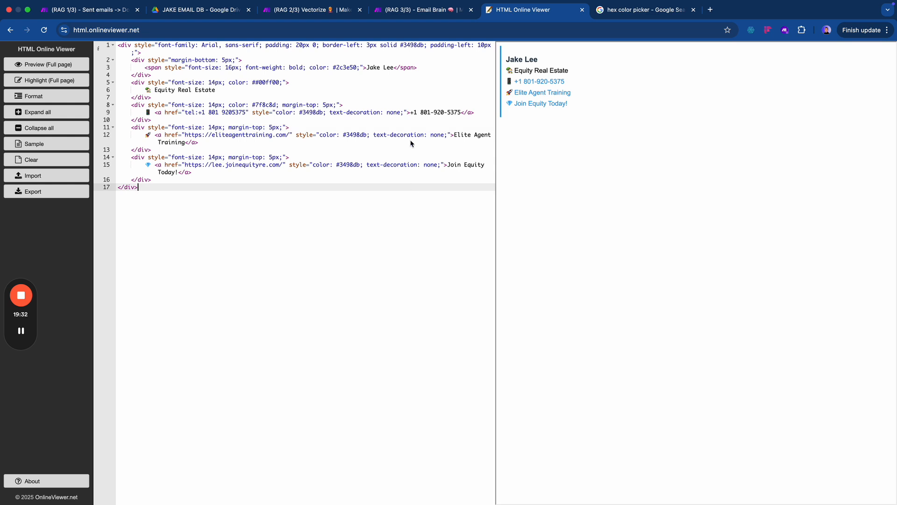
- Compare the Email Brain prompt's signature against the edited code and save the module
left_click(430, 13)
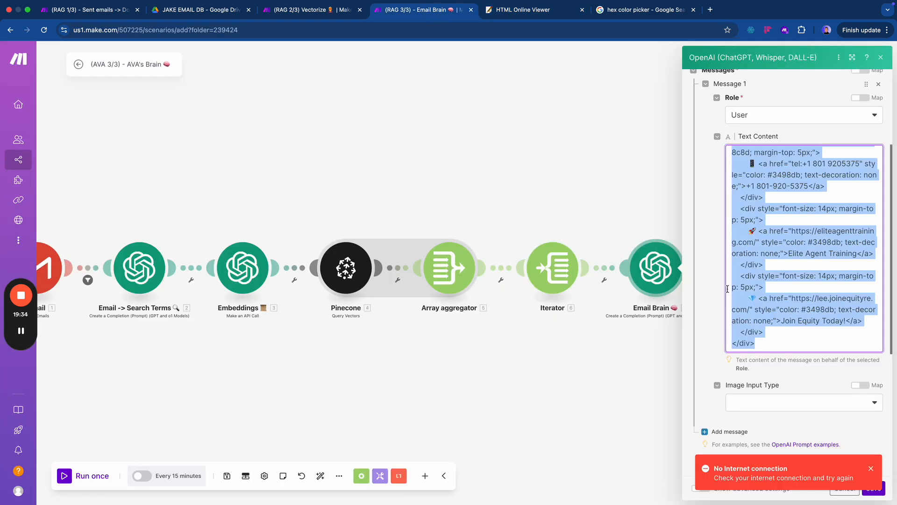
scroll(742, 306, "up", 5)
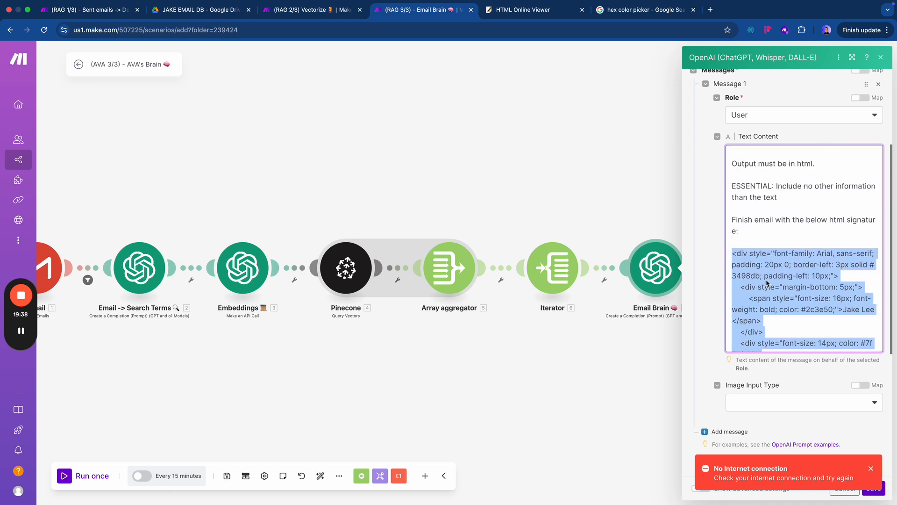
scroll(766, 283, "down", 1)
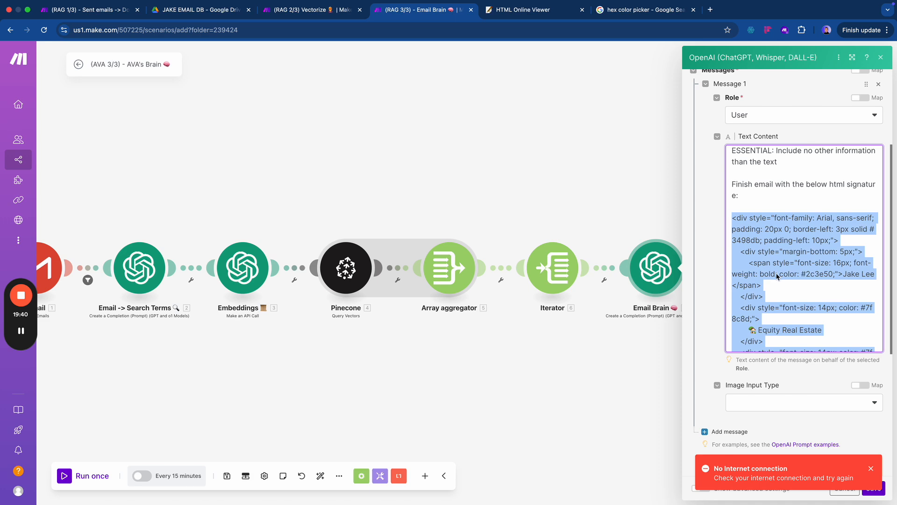
left_click(549, 14)
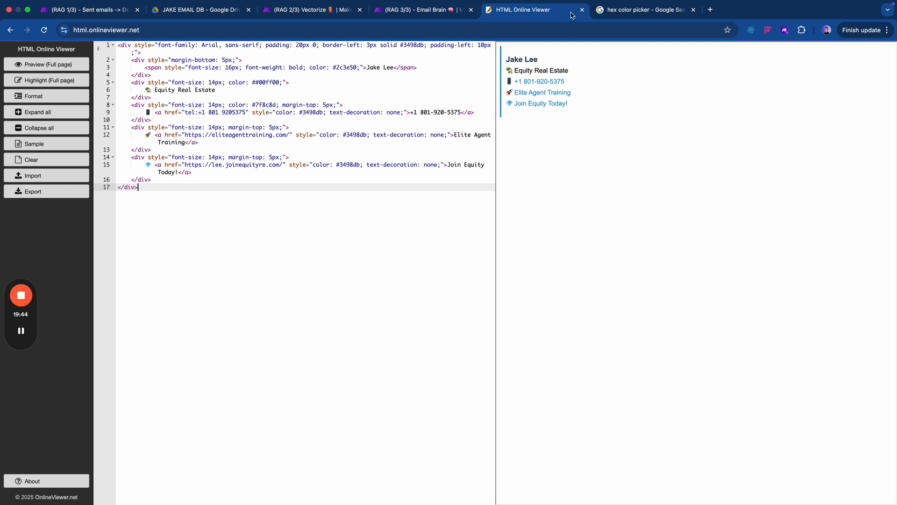
left_click(415, 14)
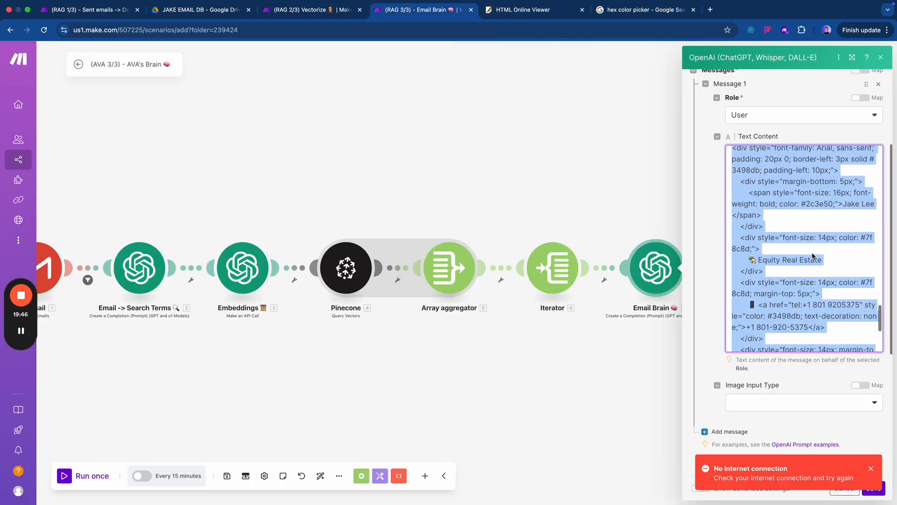
scroll(812, 256, "down", 5)
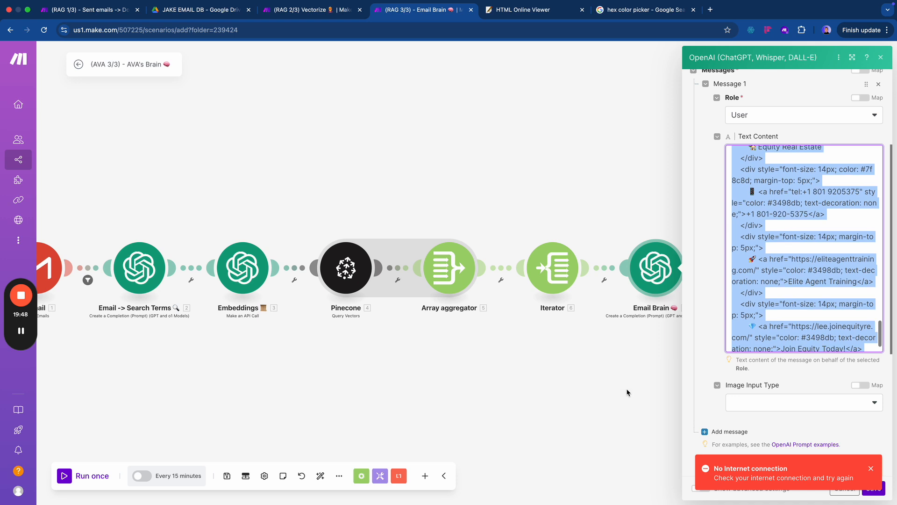
scroll(771, 391, "down", 1)
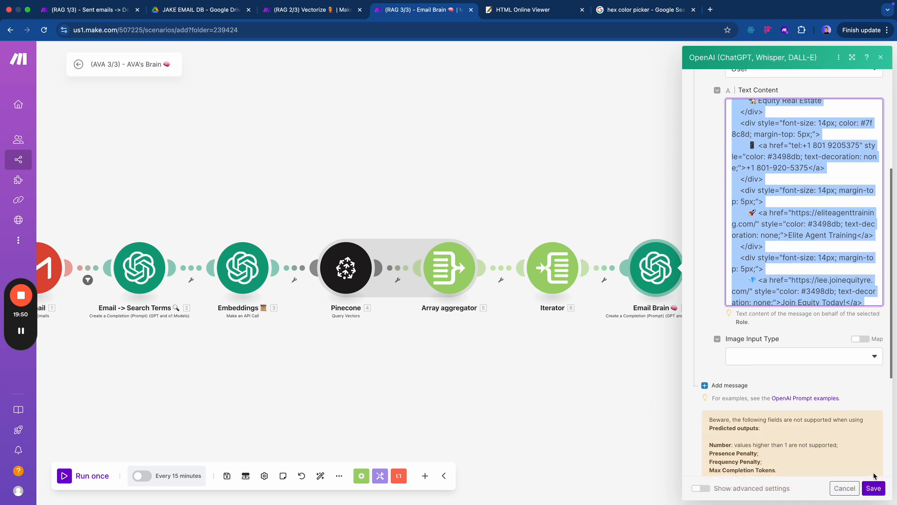
left_click(872, 488)
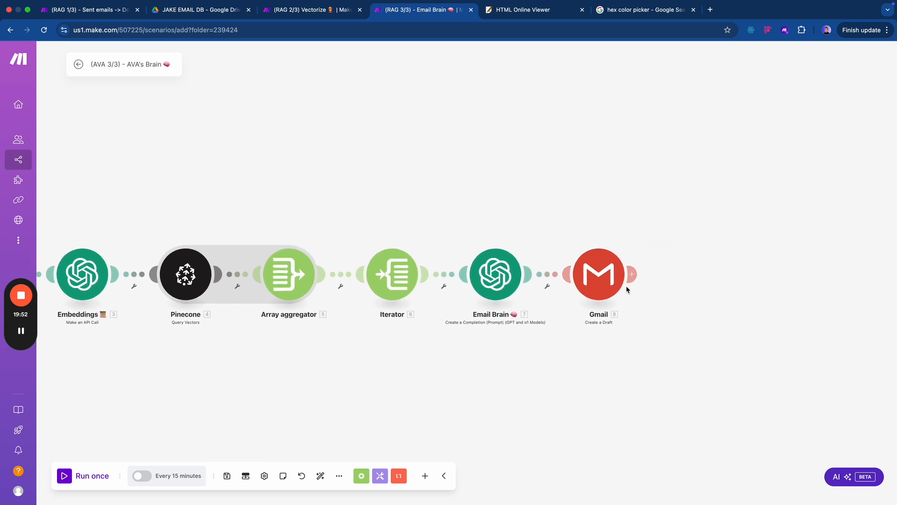
- Set the Gmail draft module's connection to the Google restricted account
left_click(794, 169)
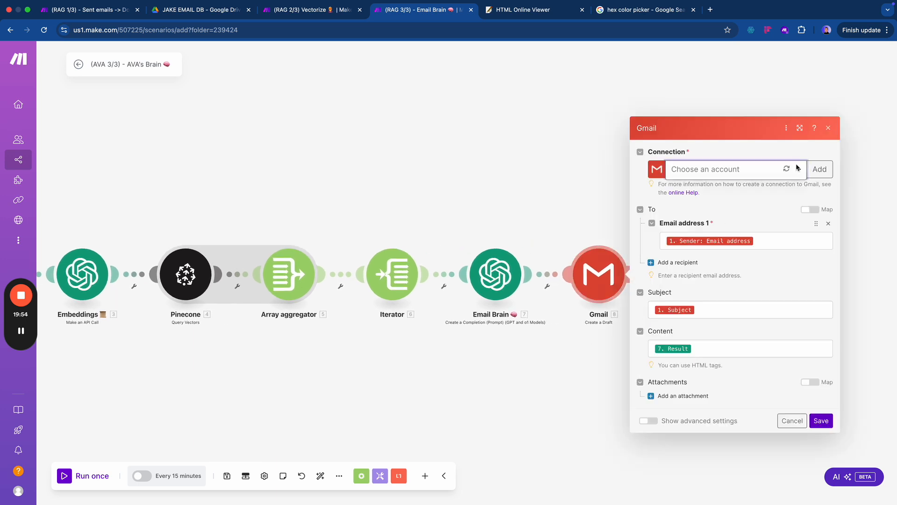
left_click(762, 184)
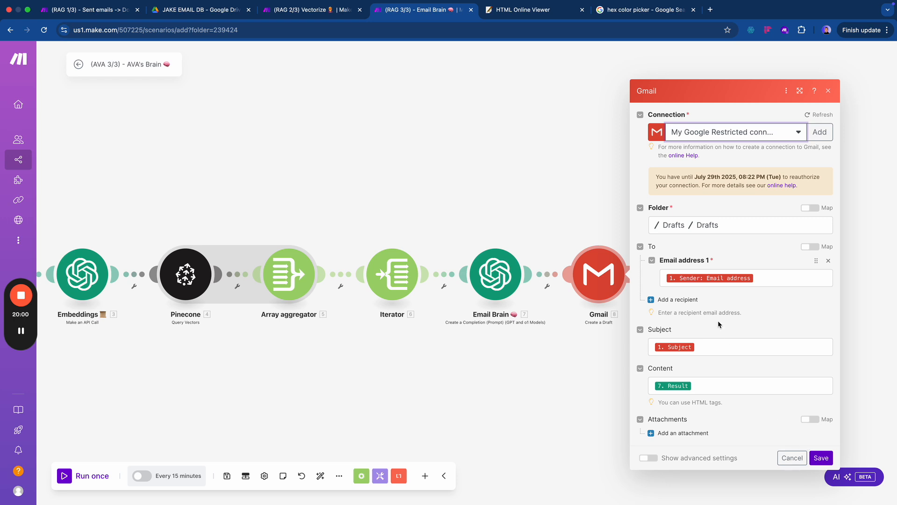
left_click(820, 458)
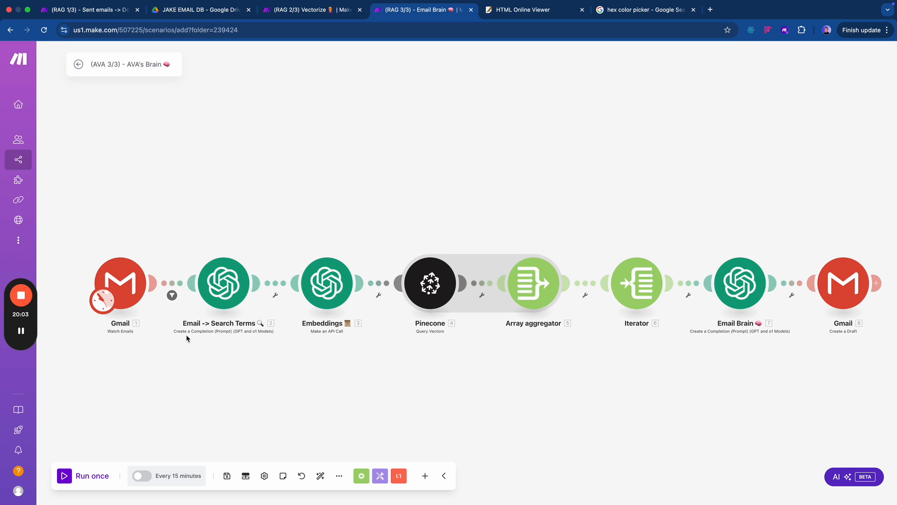
- Review the Watch Emails, Search Terms, Embeddings and Pinecone module settings
left_click(108, 272)
left_click(145, 220)
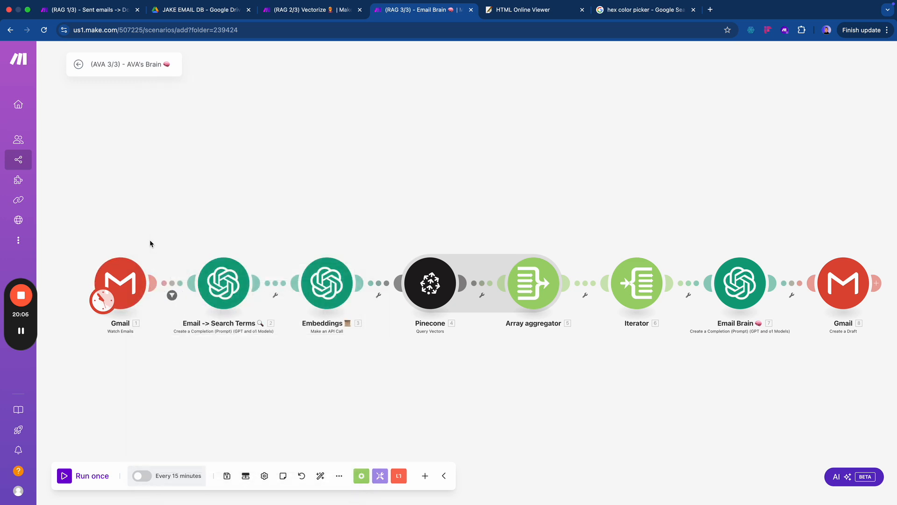
left_click(223, 283)
left_click(168, 208)
left_click(314, 269)
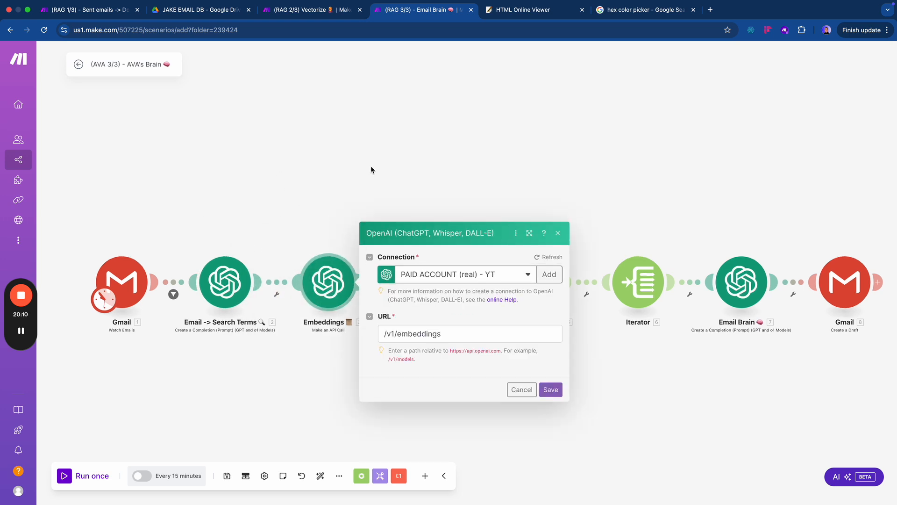
left_click(559, 58)
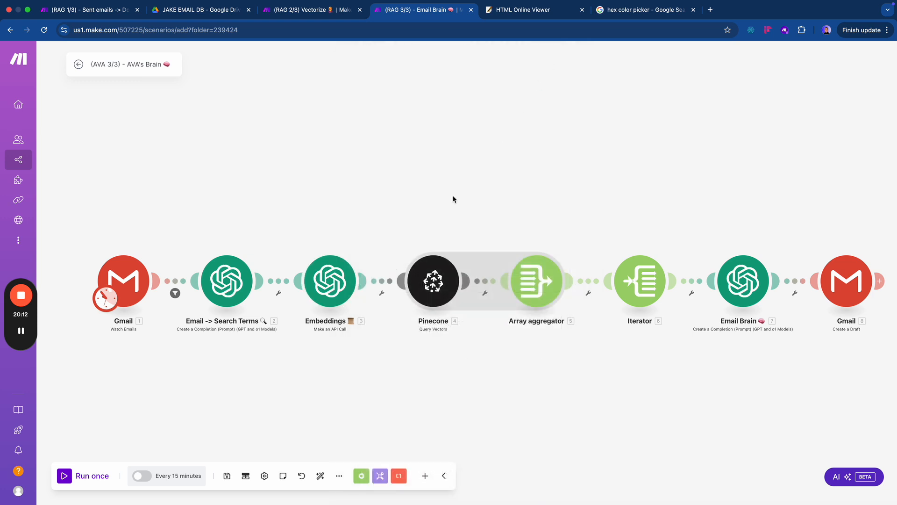
left_click(423, 290)
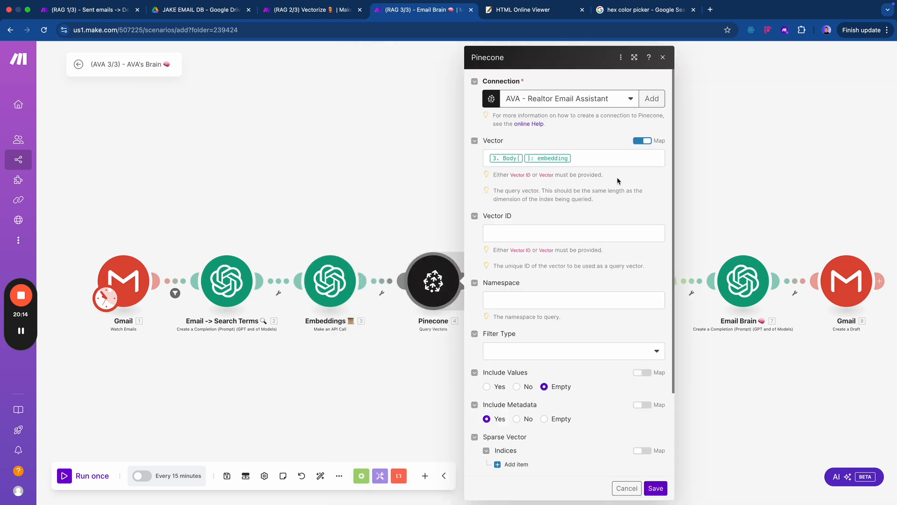
left_click(663, 57)
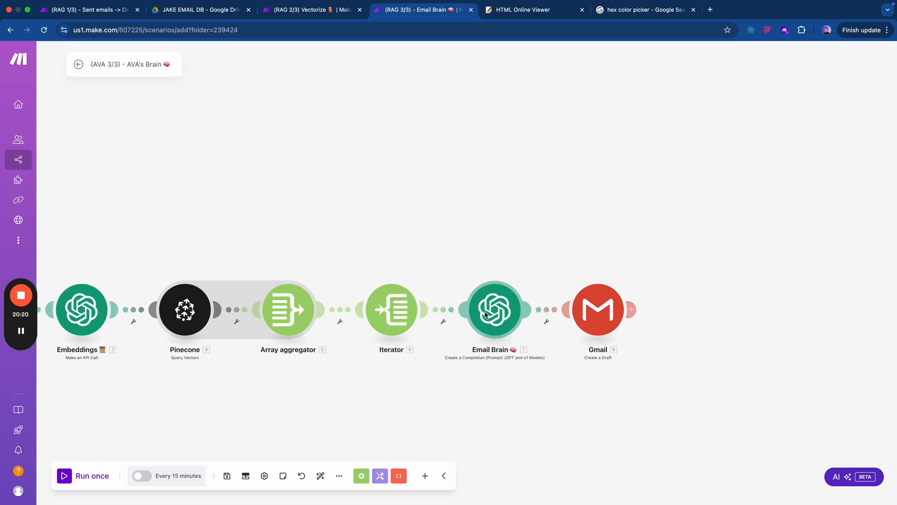
- Save the (AVA 3/3) AVA's Brain scenario
left_click_drag(405, 243, 461, 237)
scroll(444, 239, "down", 2)
scroll(443, 239, "down", 1)
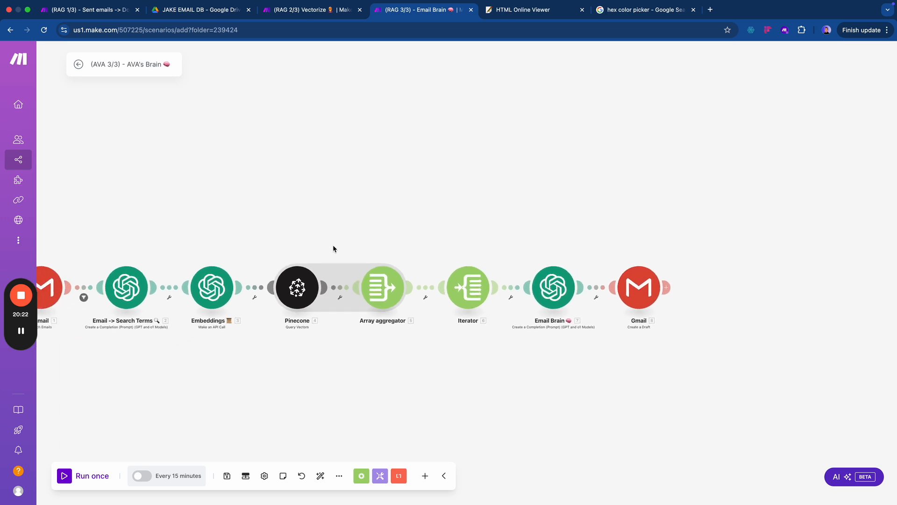
left_click_drag(329, 207, 412, 211)
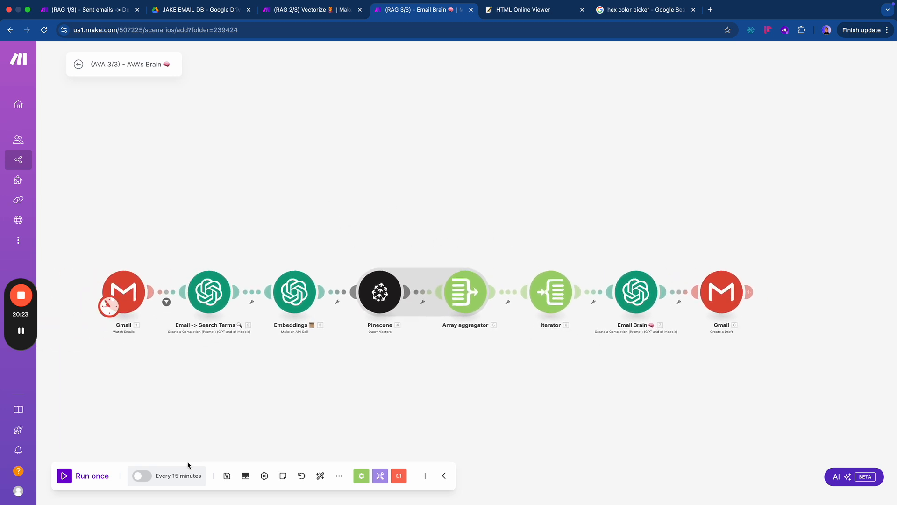
left_click(226, 477)
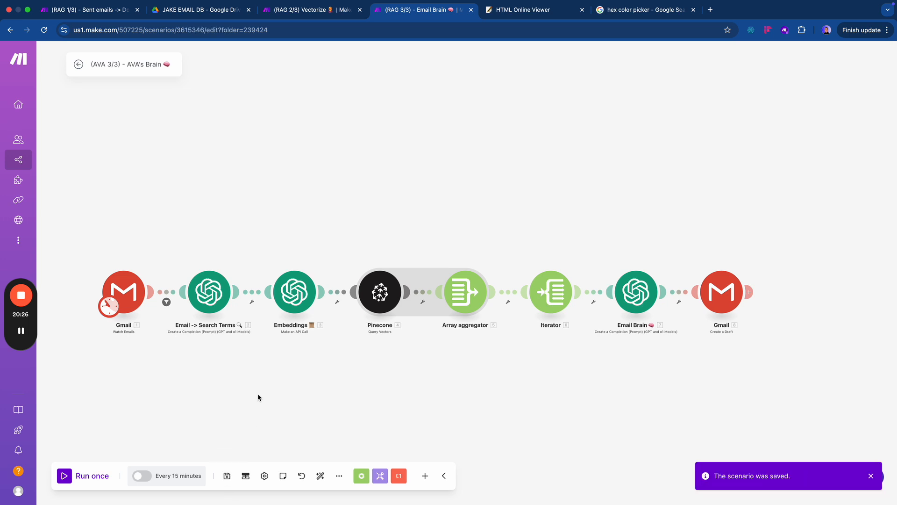
key("ctrl+shift+Tab")
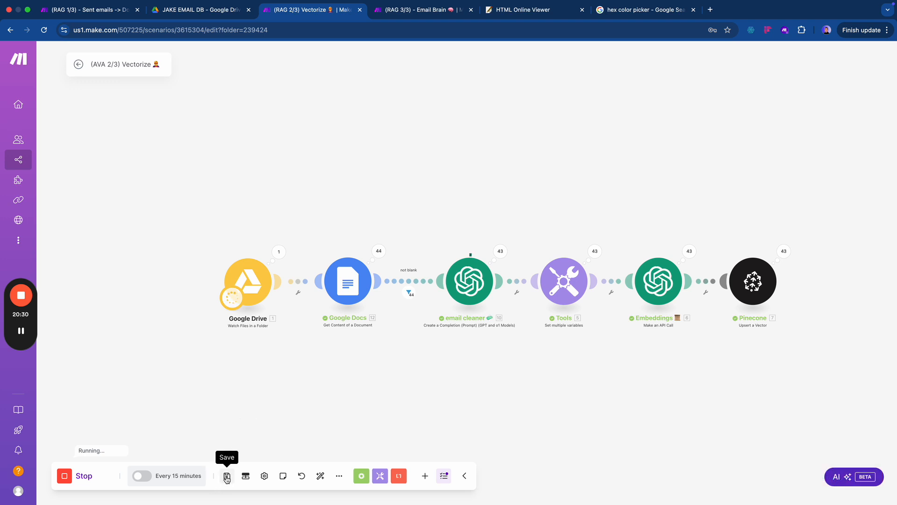
- Save the Vectorize and Sent emails → Docs scenarios
left_click(227, 478)
key("ctrl+shift+Tab")
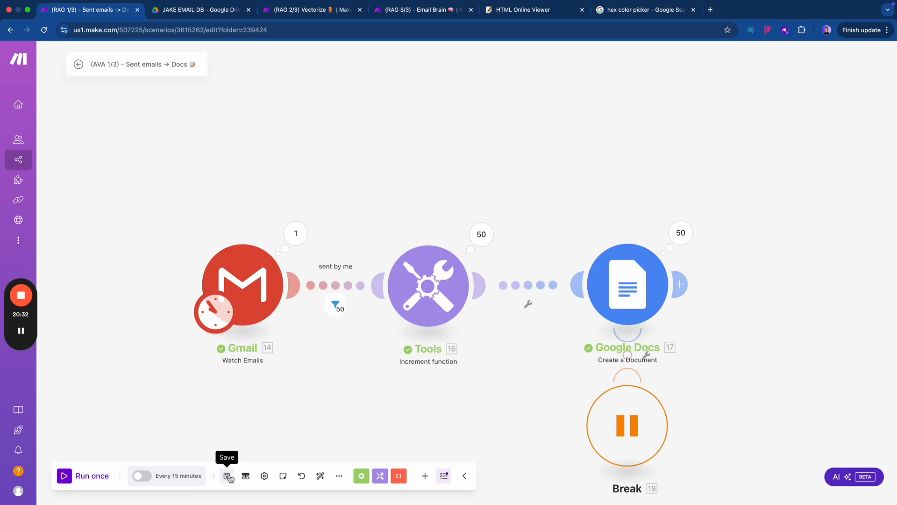
left_click(228, 476)
left_click_drag(363, 176, 307, 176)
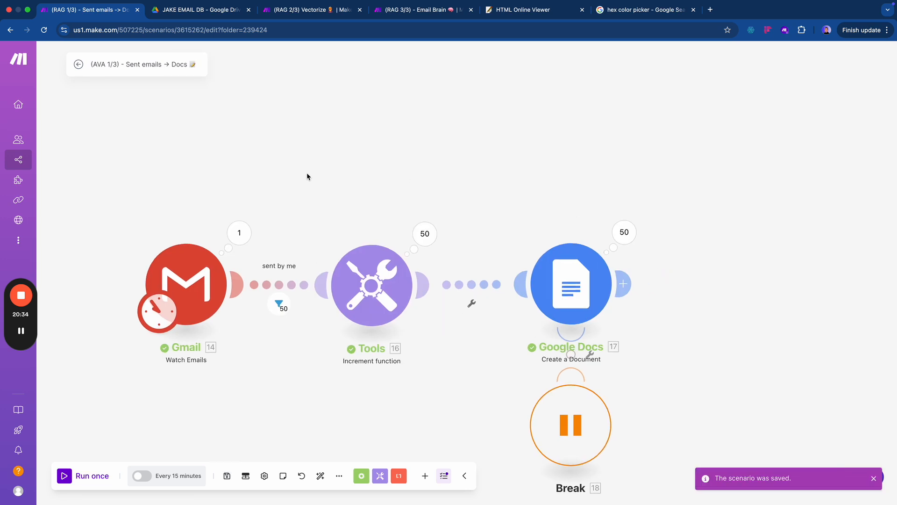
scroll(307, 176, "down", 2)
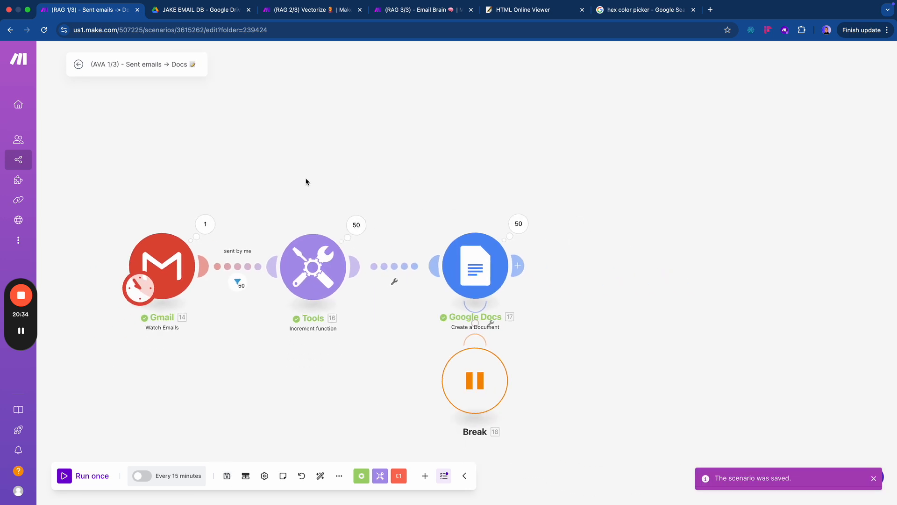
- Reopen the Sent emails → Docs scenario and switch on scheduling
left_click(79, 64)
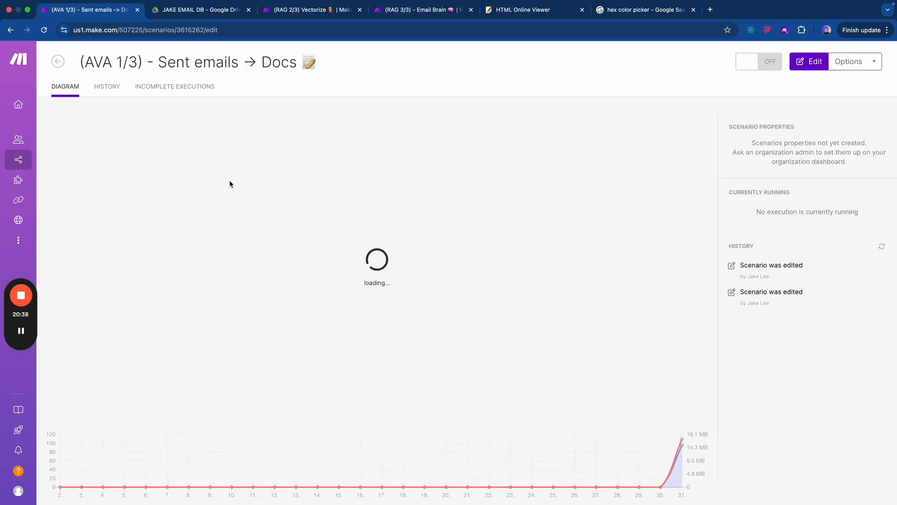
left_click(87, 234)
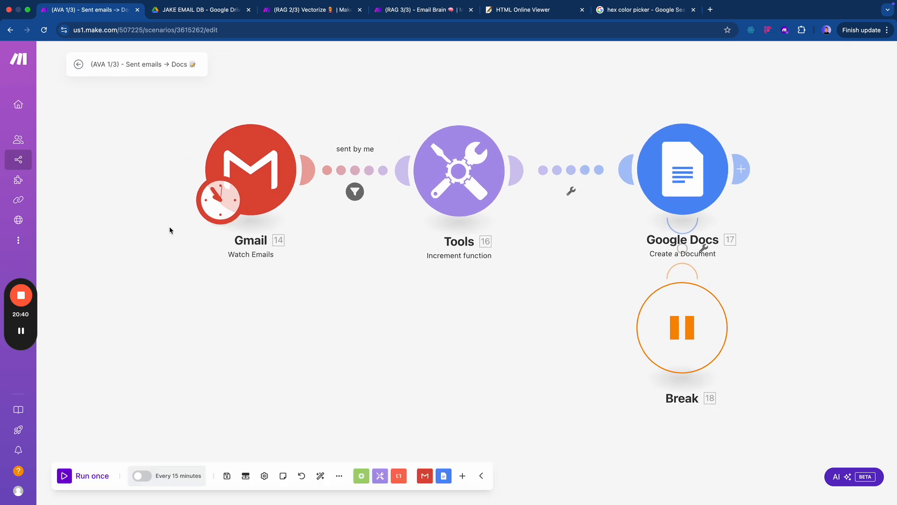
left_click(139, 475)
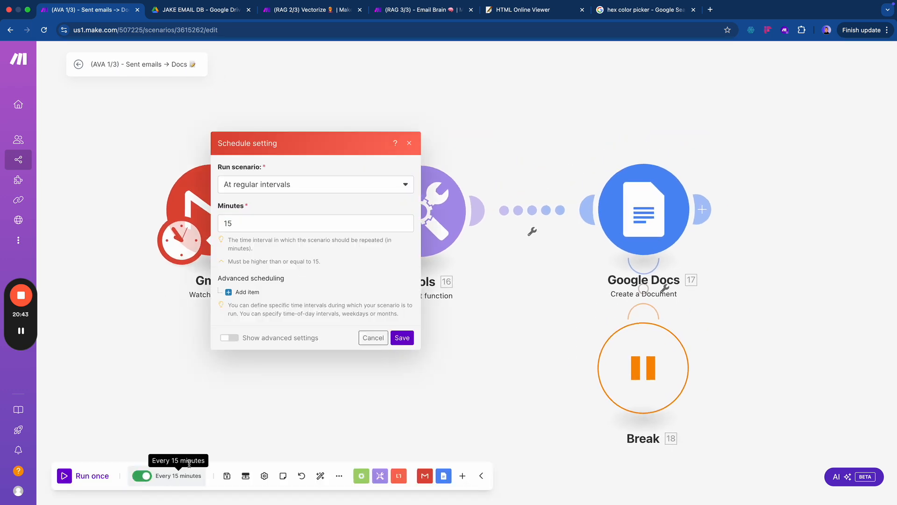
- Change the schedule from 15-minute intervals to every day at 8:00 PM
left_click(310, 184)
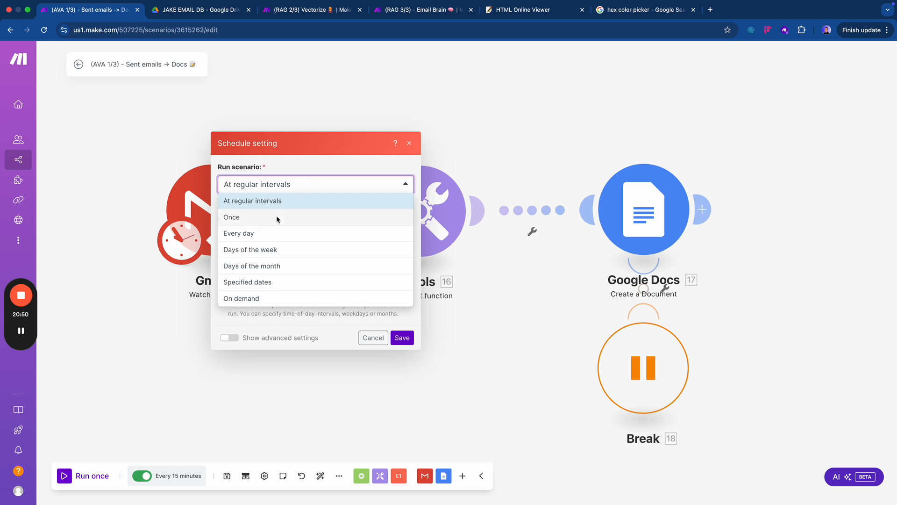
left_click(273, 233)
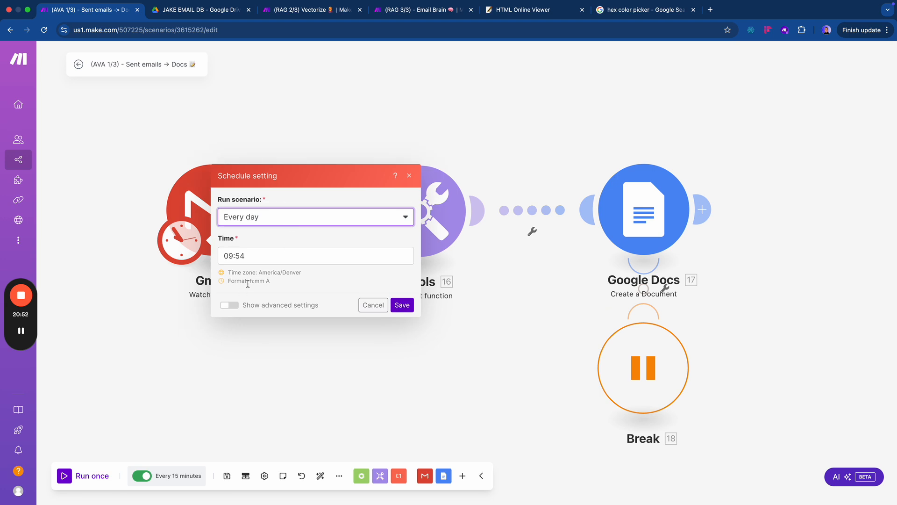
left_click(258, 263)
triple_click(257, 263)
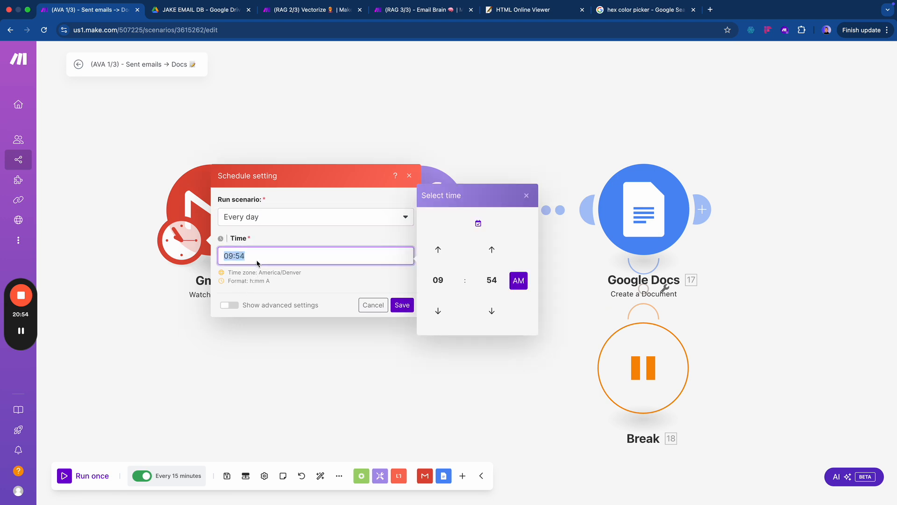
type("8:00 PM")
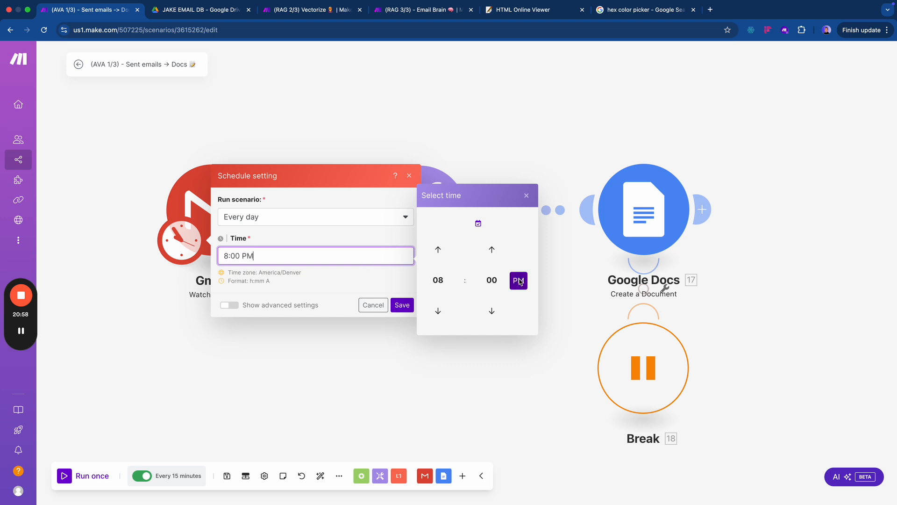
left_click(402, 305)
left_click(227, 209)
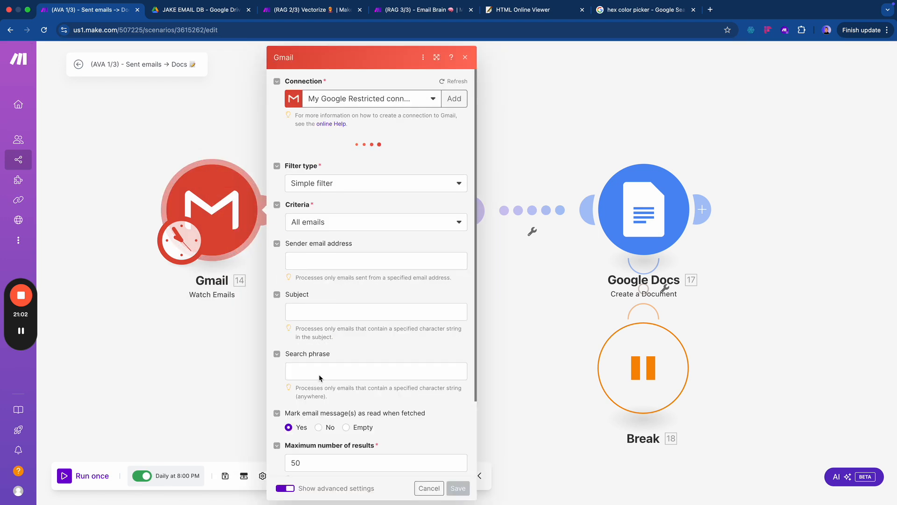
- Set the Gmail watch module's maximum number of results to 10
scroll(306, 443, "down", 3)
scroll(309, 420, "down", 3)
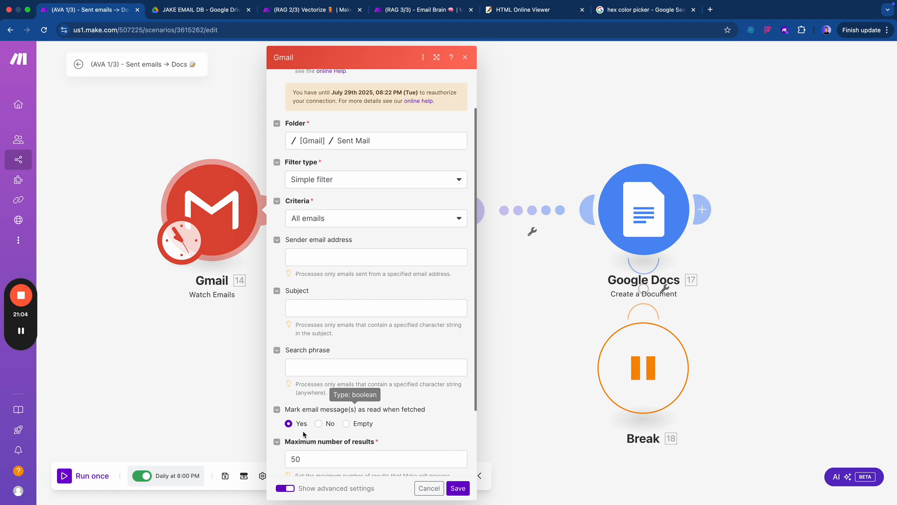
left_click(312, 418)
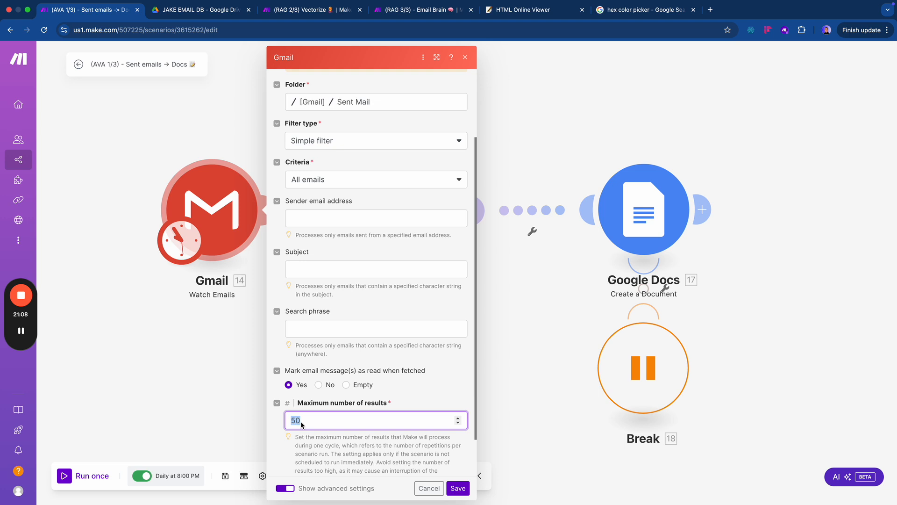
type("10")
scroll(394, 460, "down", 2)
left_click(452, 488)
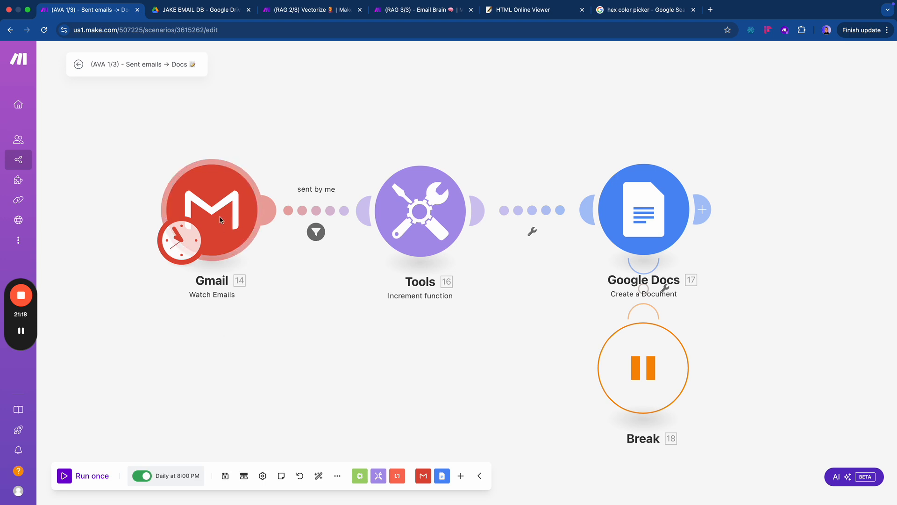
- Save the Sent emails → Docs scenario and go back to its overview
left_click_drag(281, 277, 234, 299)
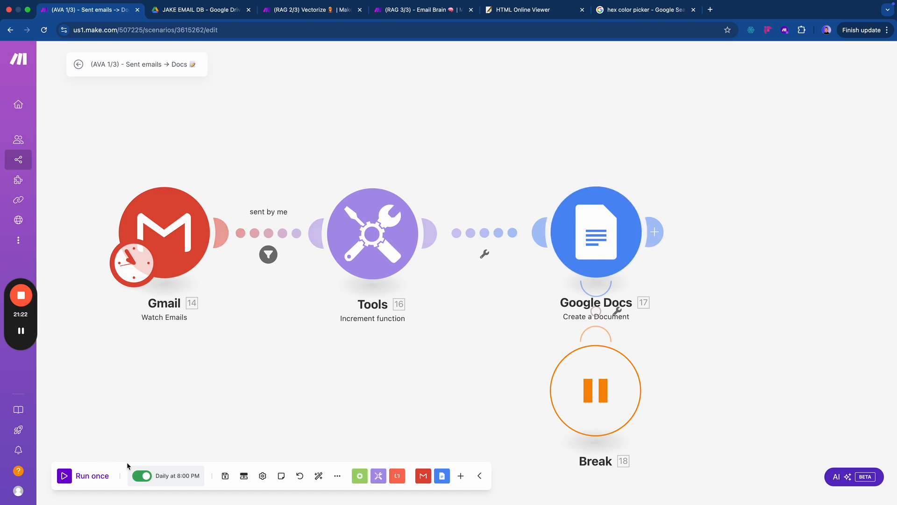
left_click(225, 475)
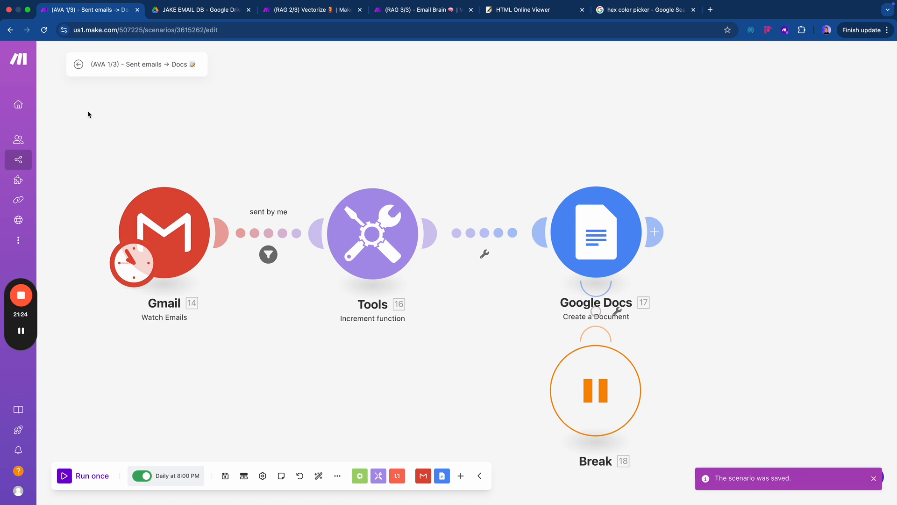
left_click(78, 65)
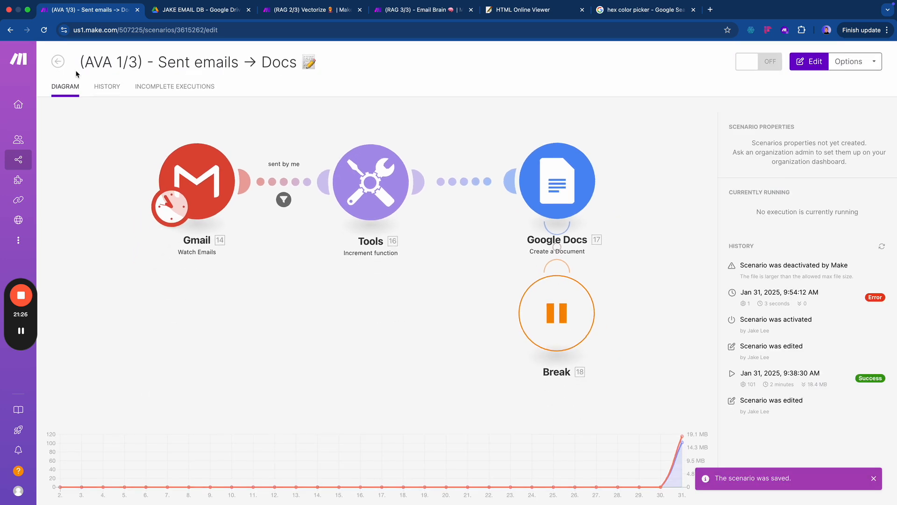
- Close the (RAG 1/3) Sent emails → Docs tab, check the Vectorize run, then go to AVA's Brain
left_click(137, 9)
left_click(204, 12)
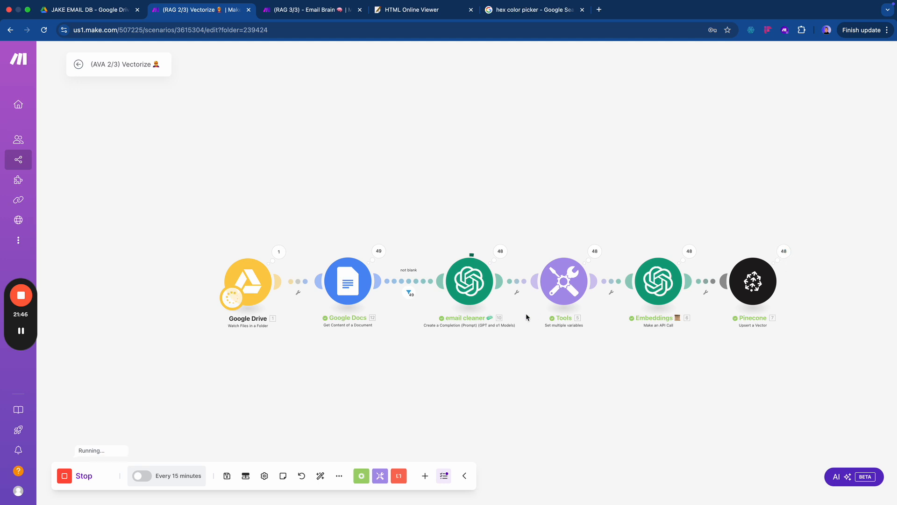
key("ctrl+Tab")
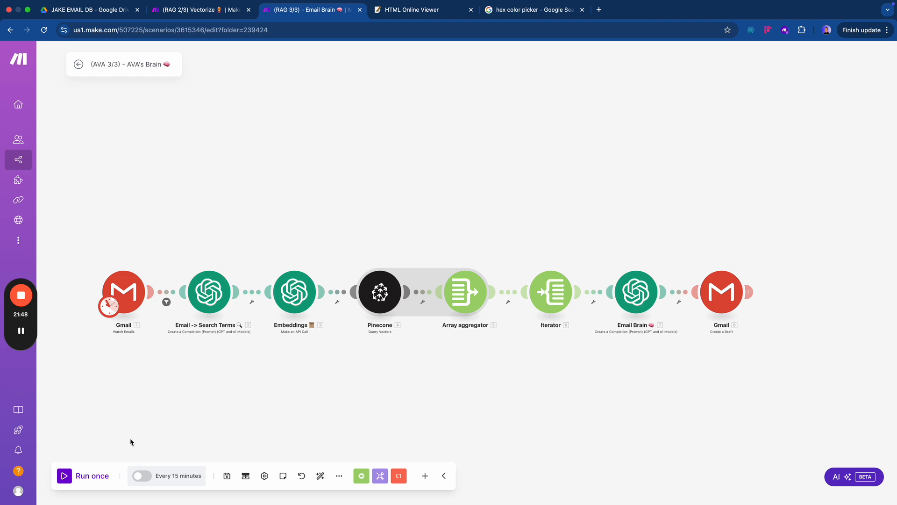
- Change AVA's Brain run interval from 15 to 180 minutes and save the schedule
left_click(139, 476)
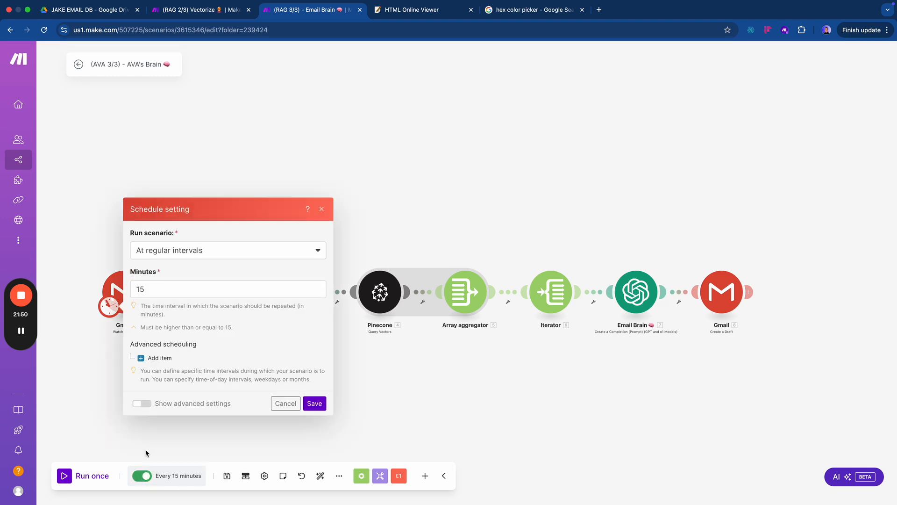
left_click(207, 251)
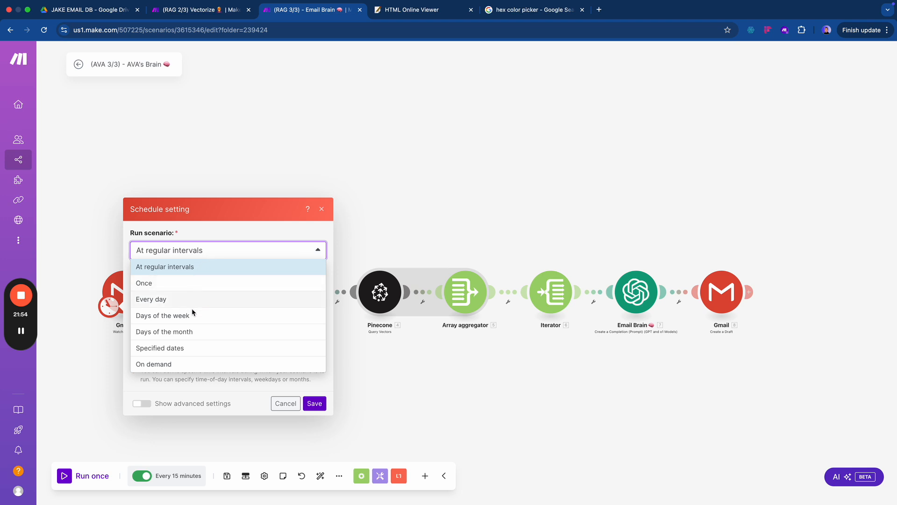
left_click(196, 269)
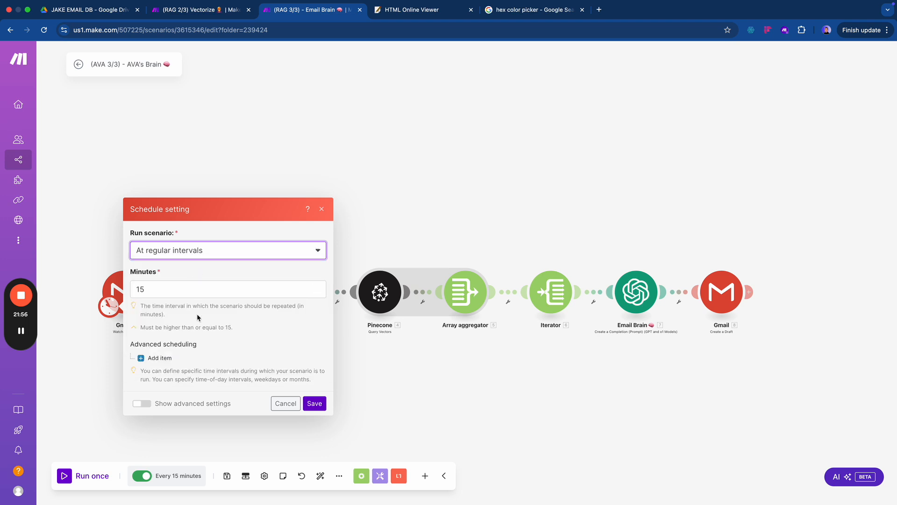
left_click(206, 294)
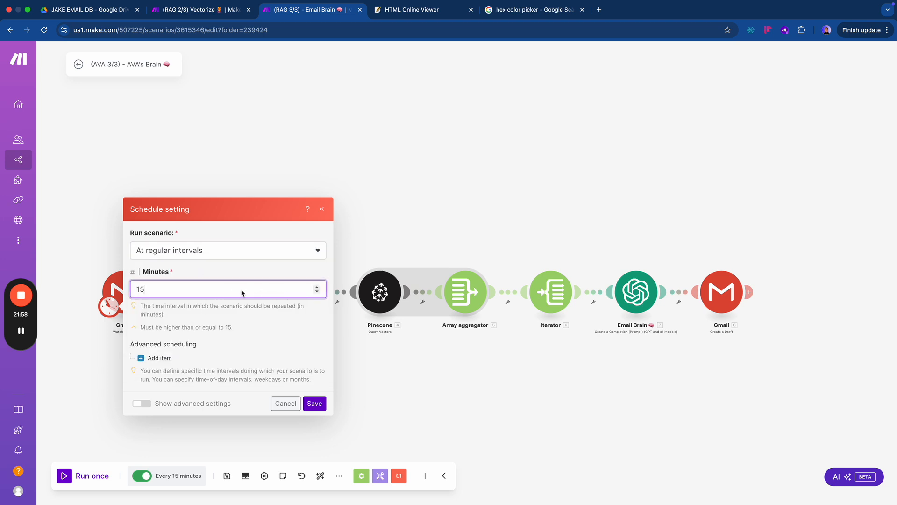
left_click_drag(230, 289, 112, 286)
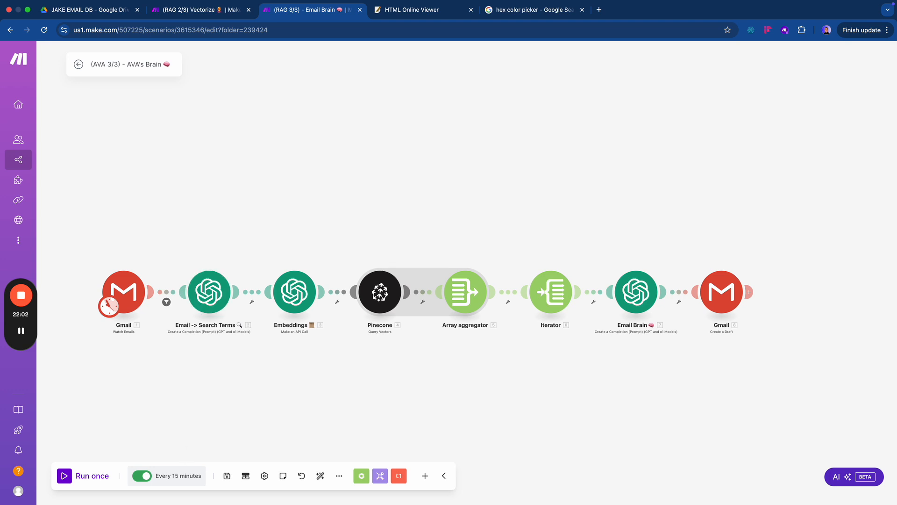
left_click(180, 476)
double_click(206, 287)
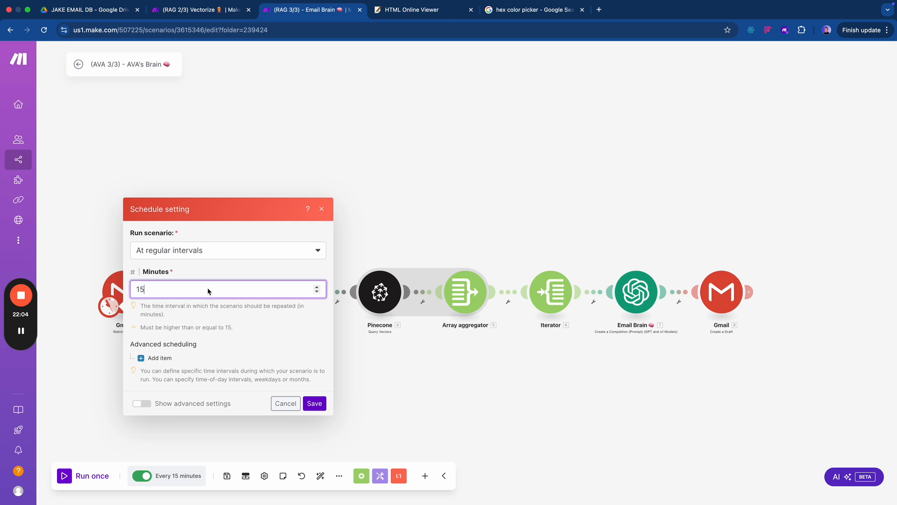
type("180")
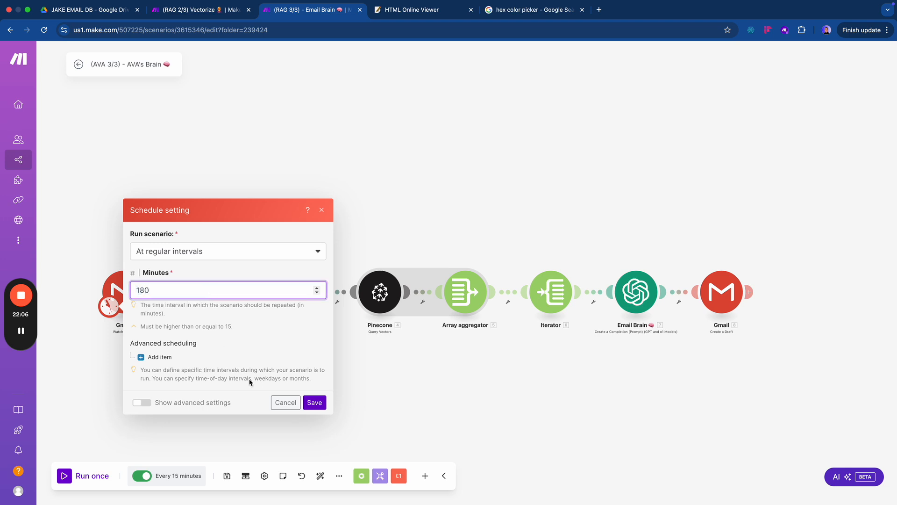
left_click(317, 402)
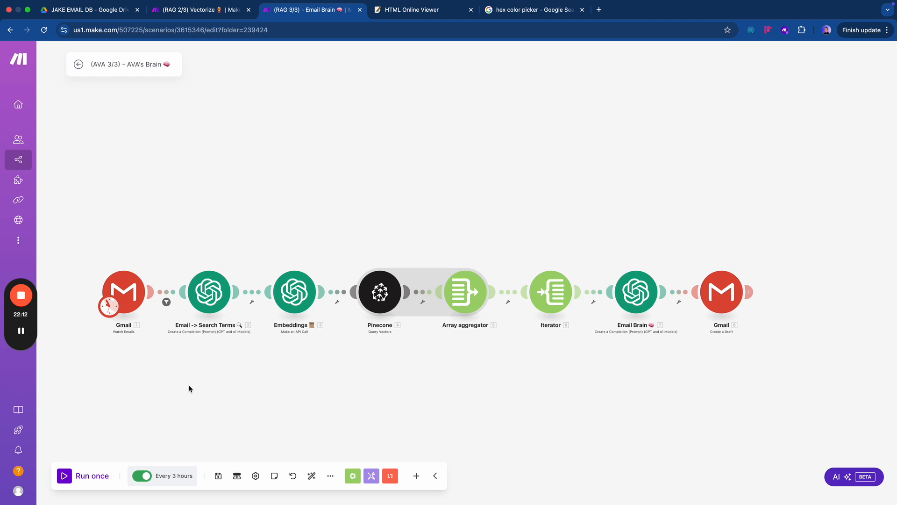
left_click(121, 287)
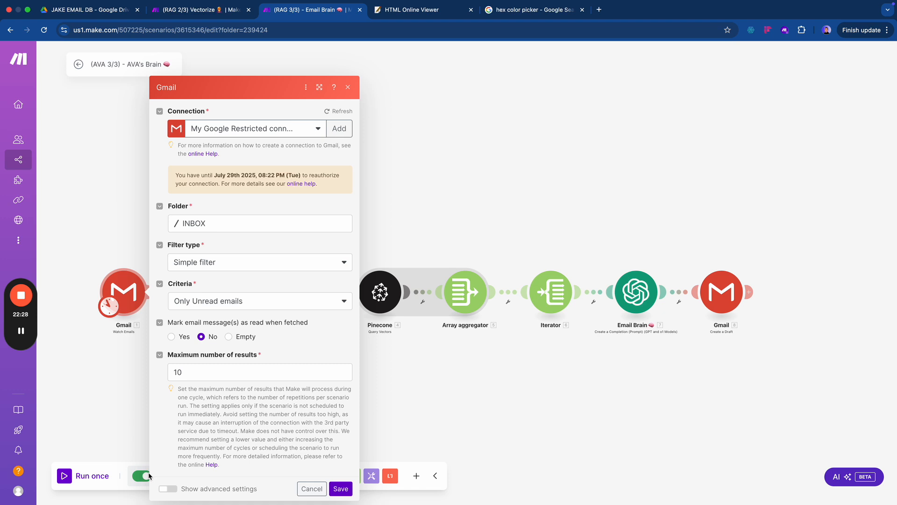
left_click(340, 488)
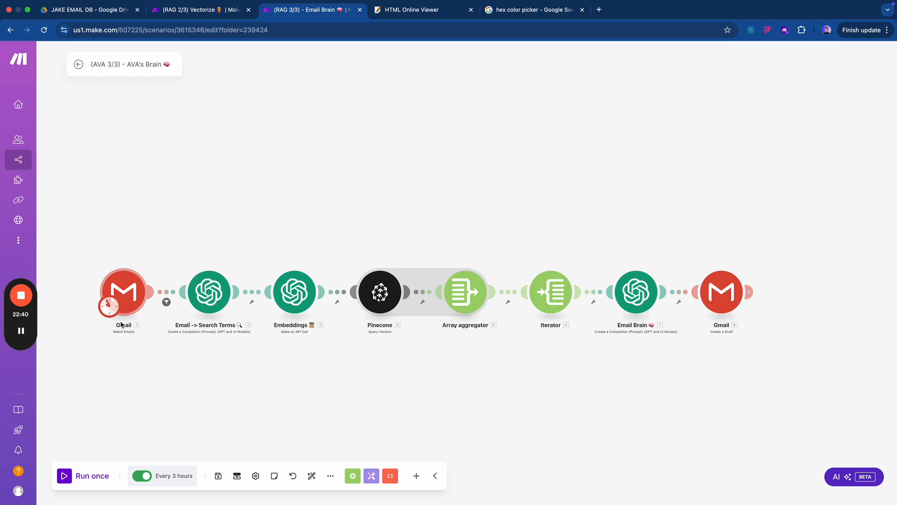
left_click(164, 480)
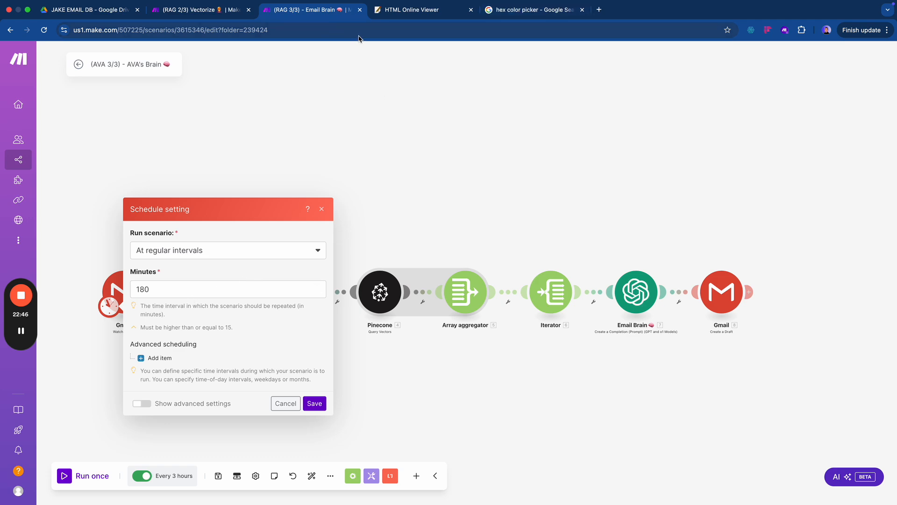
- Log in to make.com in a new tab to see 2/2 active scenarios, then return to AVA's Brain
key("super+t")
type("ma")
key("Return")
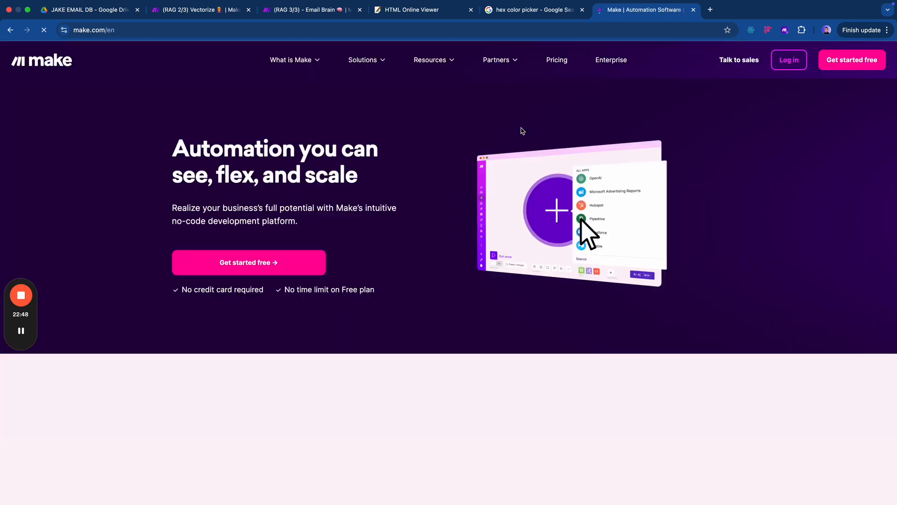
left_click(789, 60)
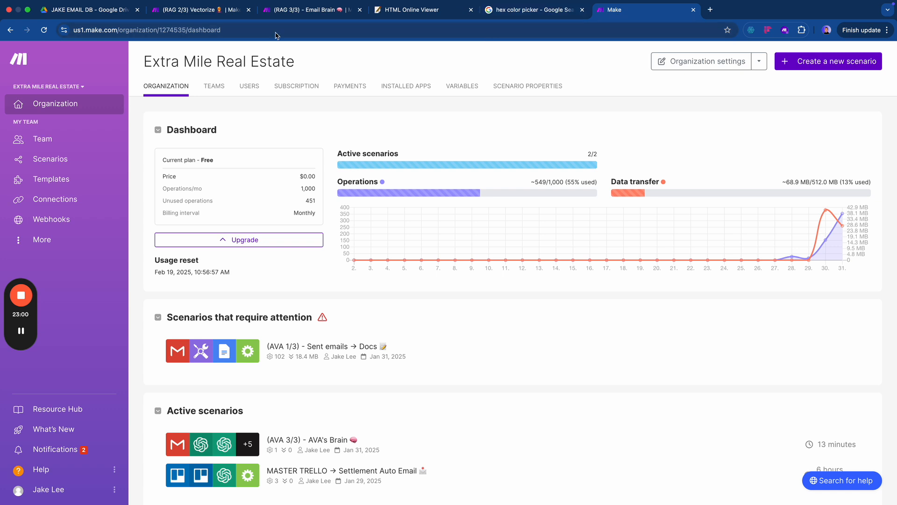
left_click(269, 14)
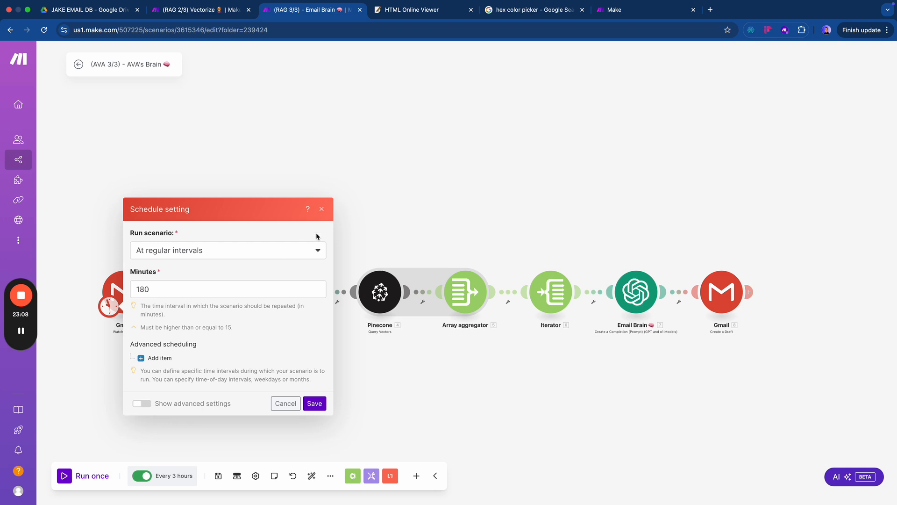
left_click(322, 210)
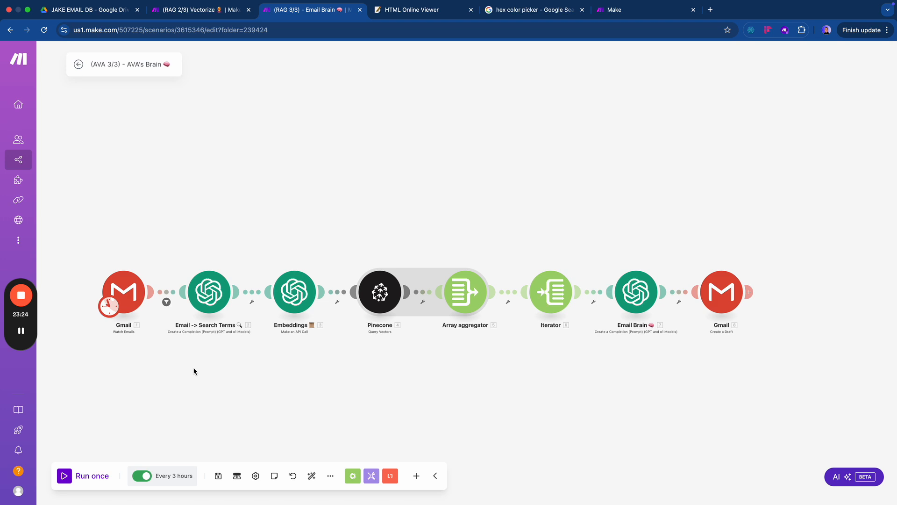
- After checking dashboard usage, save the AVA's Brain scenario and close its tab
left_click(632, 11)
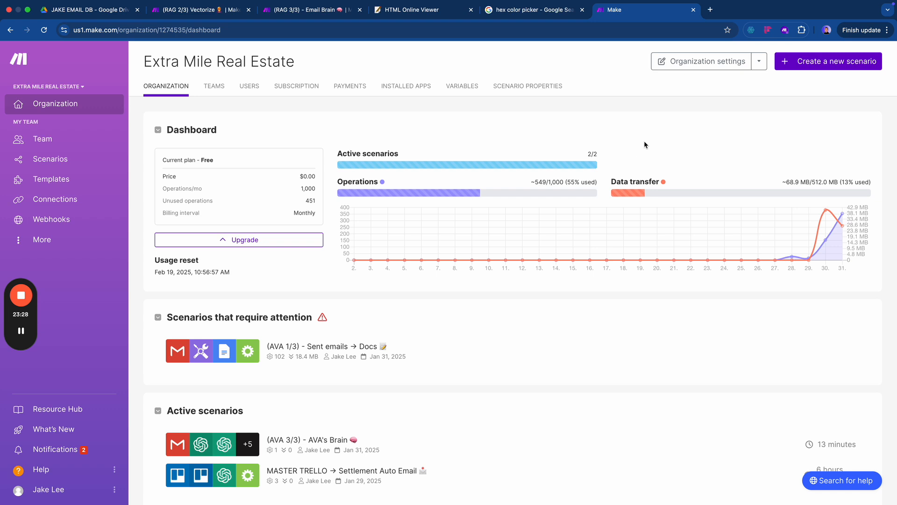
key("super+3")
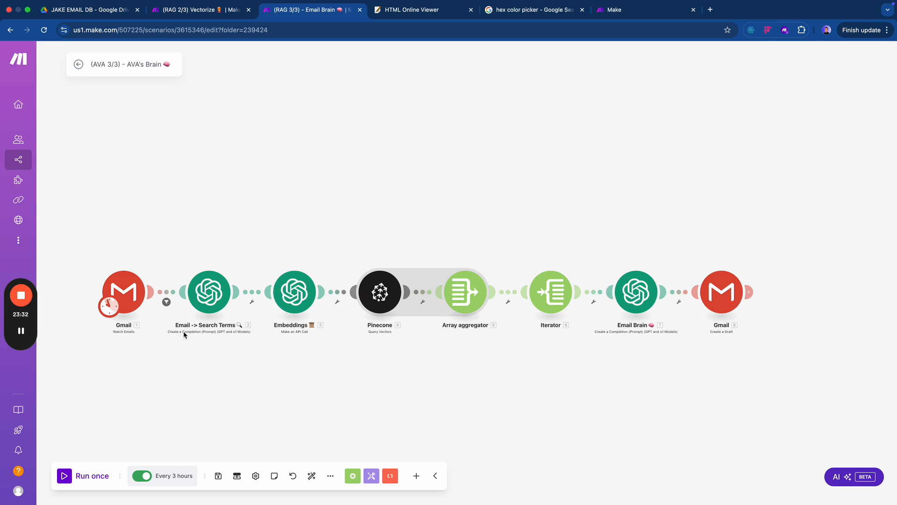
left_click(218, 476)
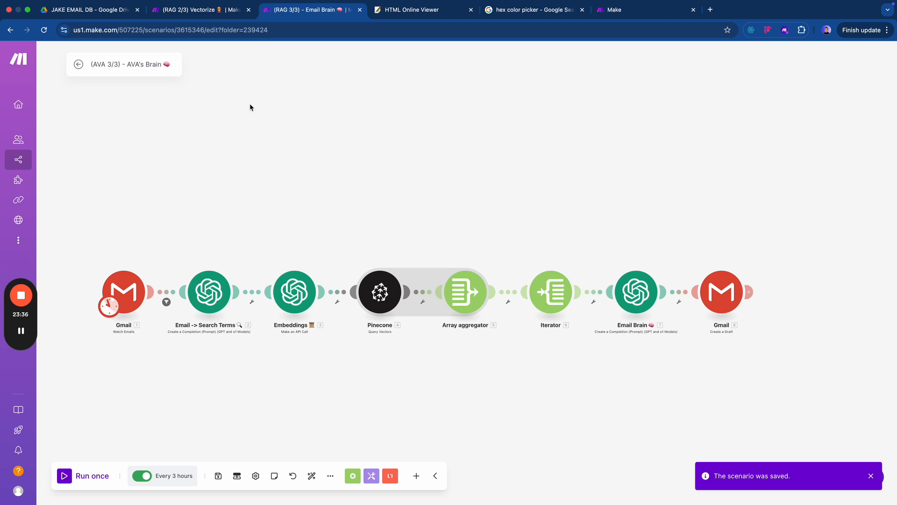
key("super+w")
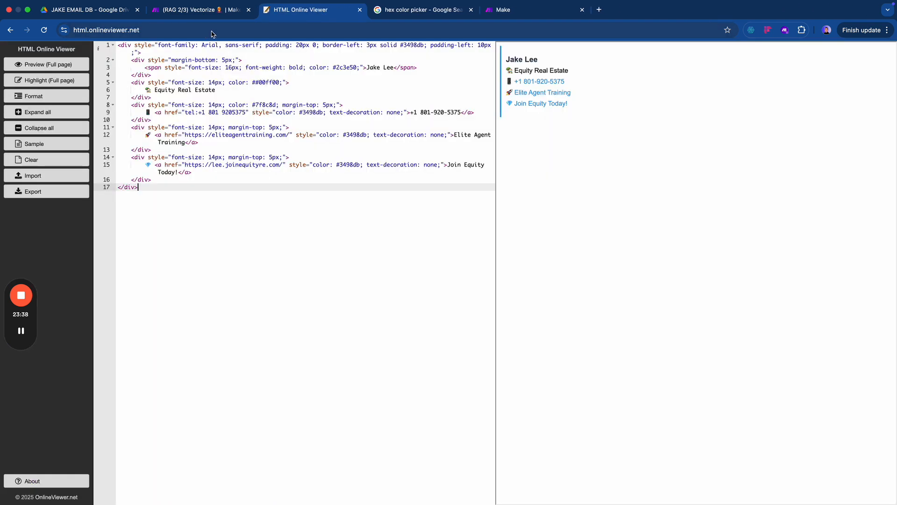
- Close the HTML Online Viewer tab and save the Vectorize scenario with its module chain in view
key("super+w")
key("super+w")
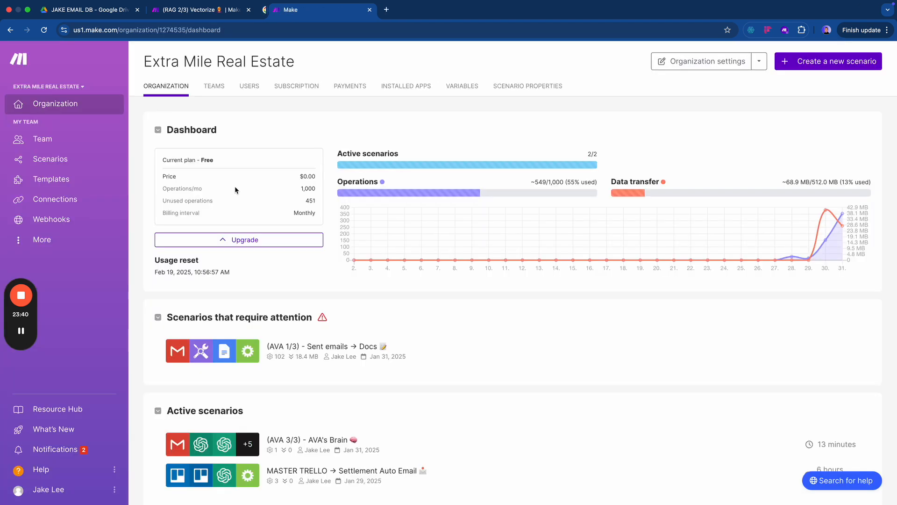
key("ctrl+shift+Tab")
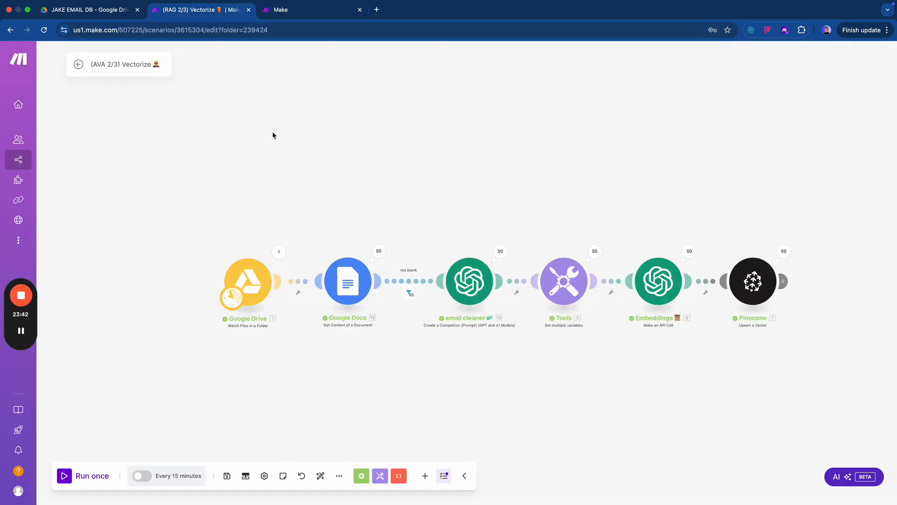
left_click_drag(356, 390, 238, 409)
left_click(227, 475)
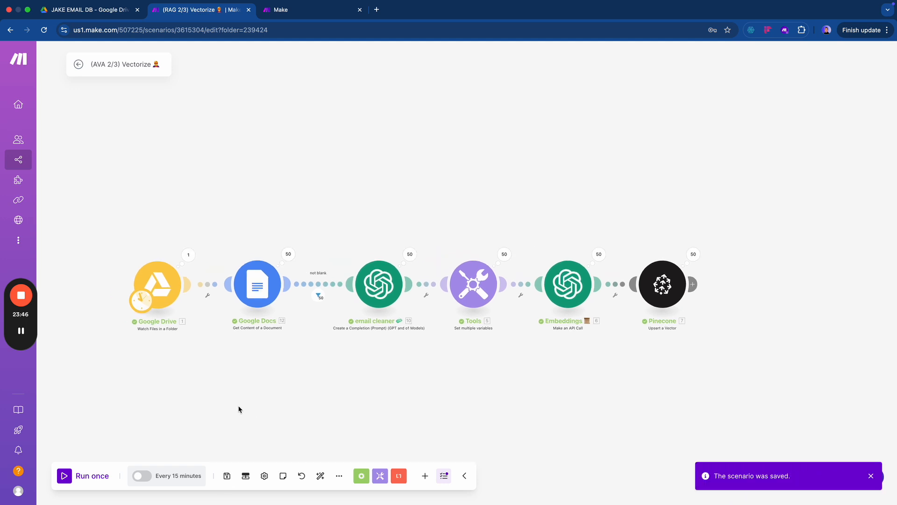
- Schedule Vectorize to run every day at 9:00 PM and save the scenario
left_click(141, 476)
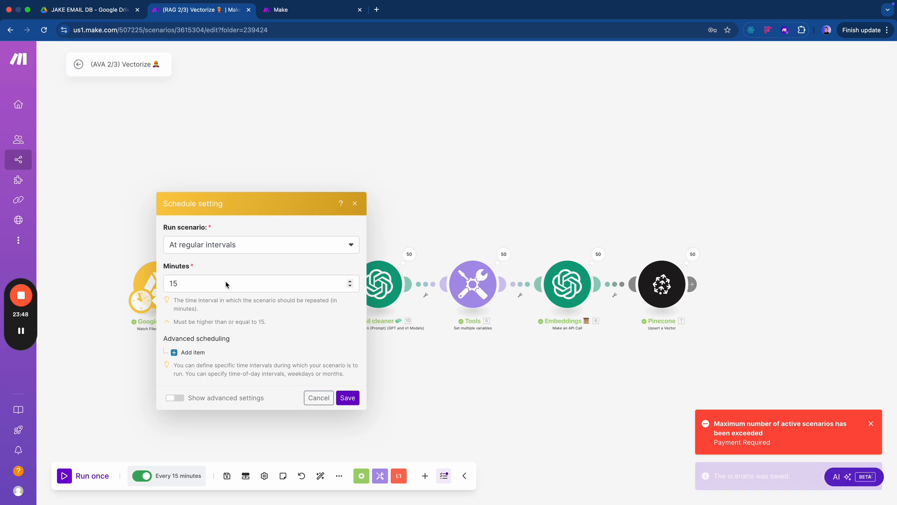
left_click(233, 248)
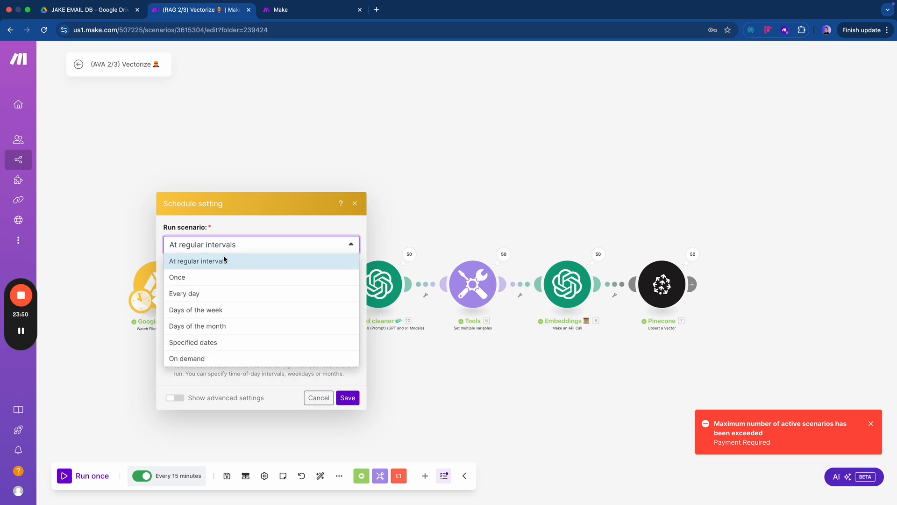
left_click(207, 293)
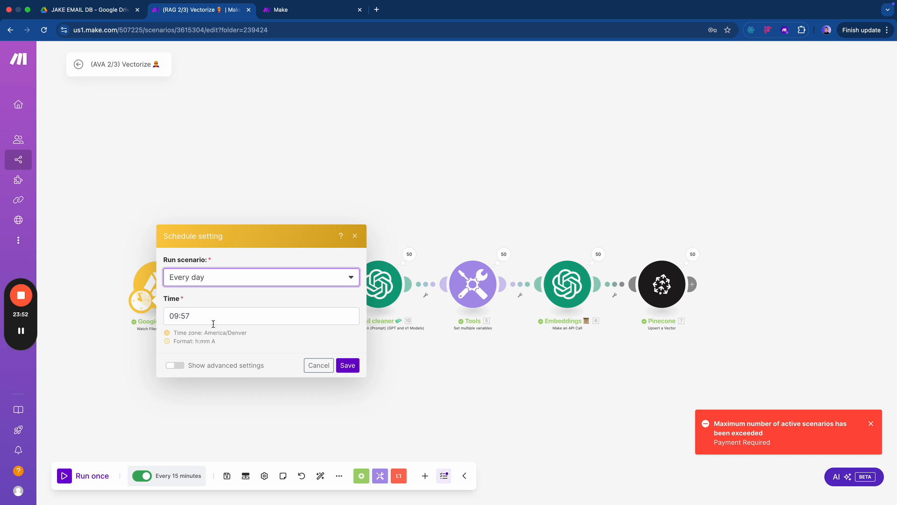
left_click(215, 323)
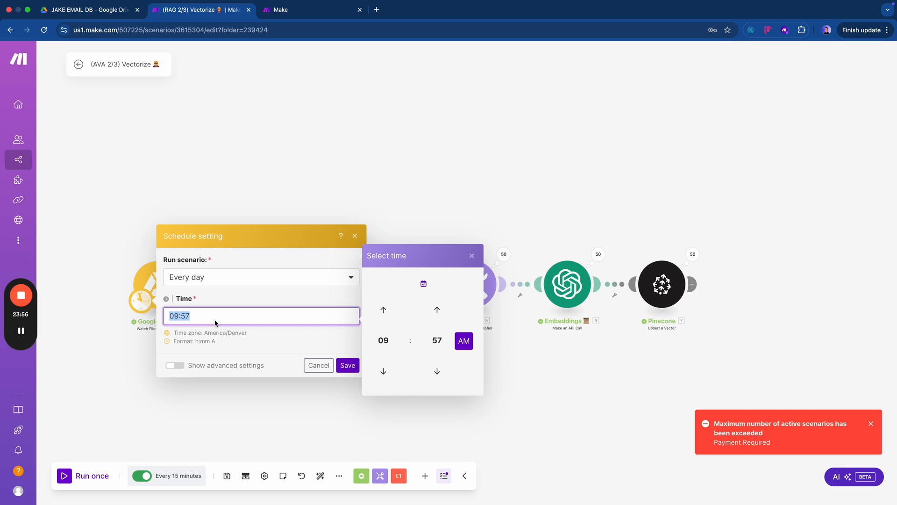
left_click(437, 340)
left_click(382, 314)
left_click(464, 342)
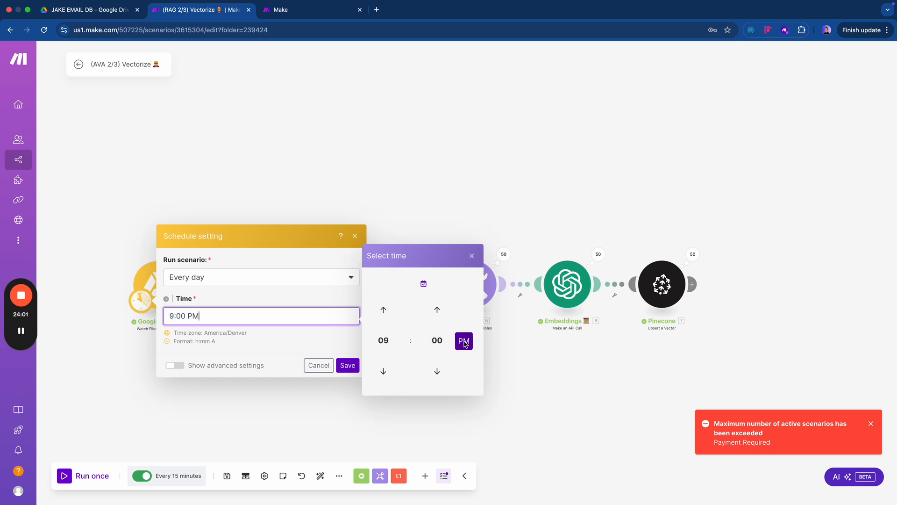
left_click(259, 329)
left_click(347, 365)
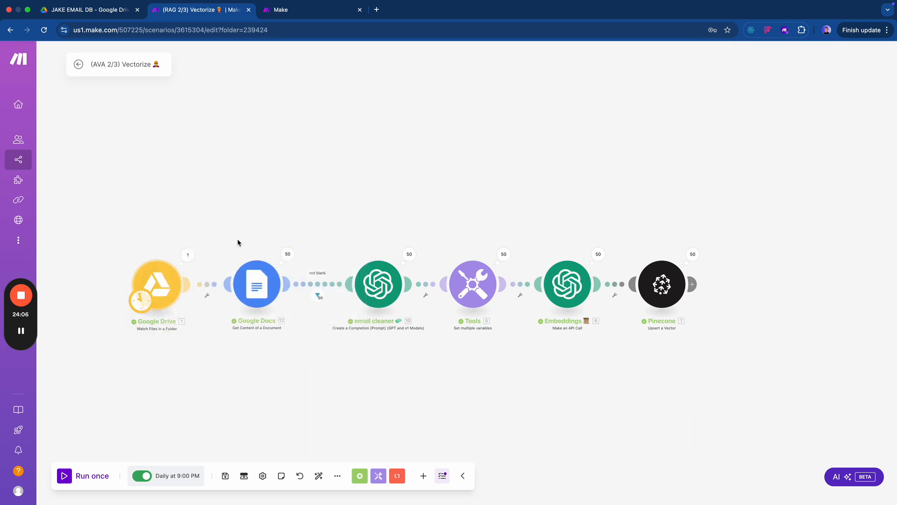
left_click(225, 475)
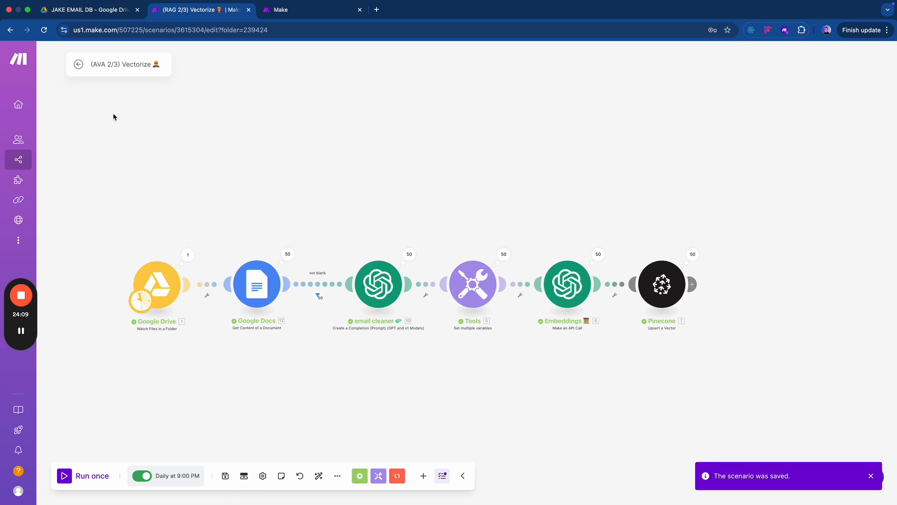
- Open the Sent emails → Docs scenario from the AVA - Email Assistant folder
left_click(78, 64)
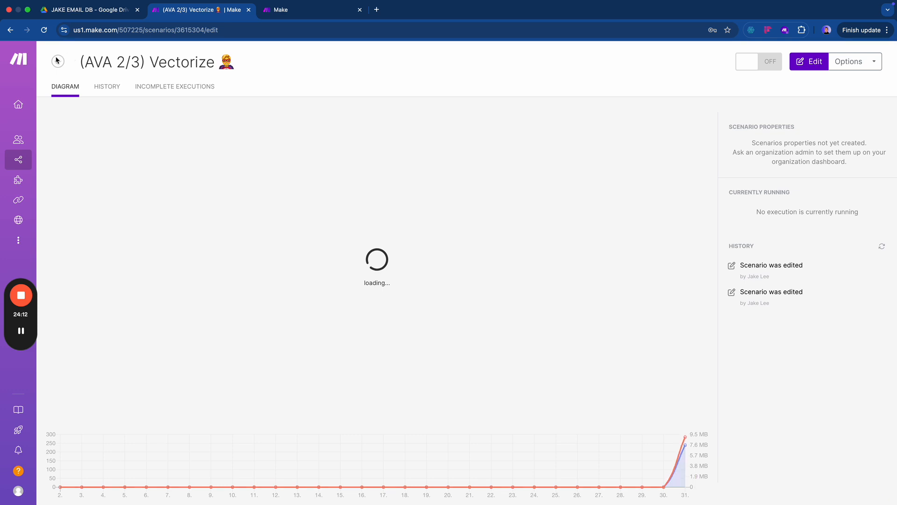
left_click(58, 62)
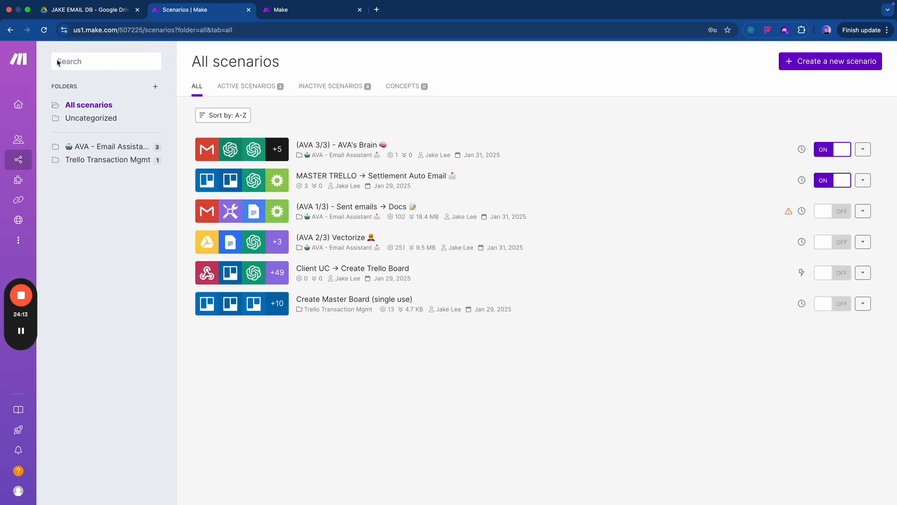
left_click(92, 147)
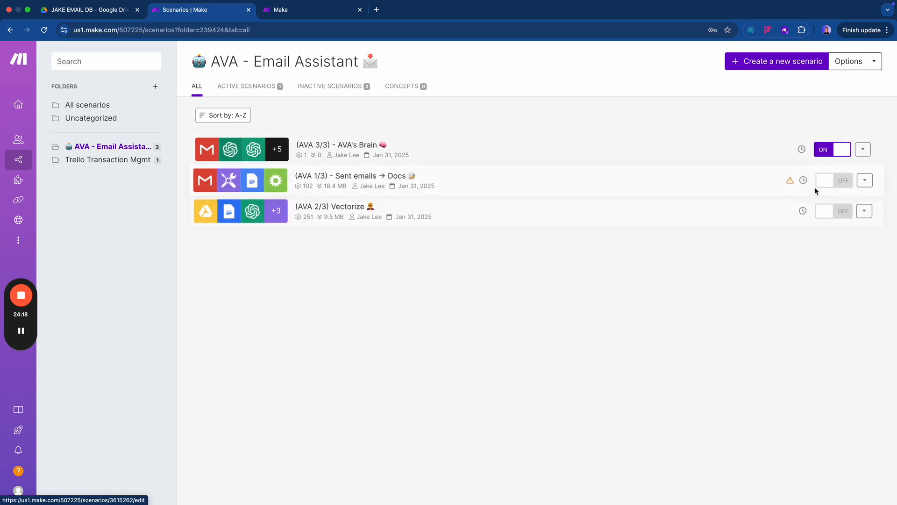
mouse_move(790, 182)
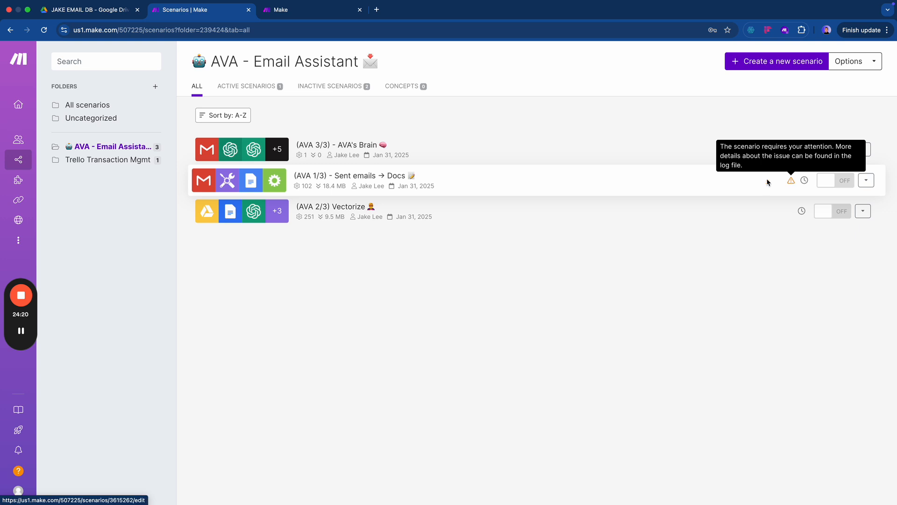
left_click(625, 183)
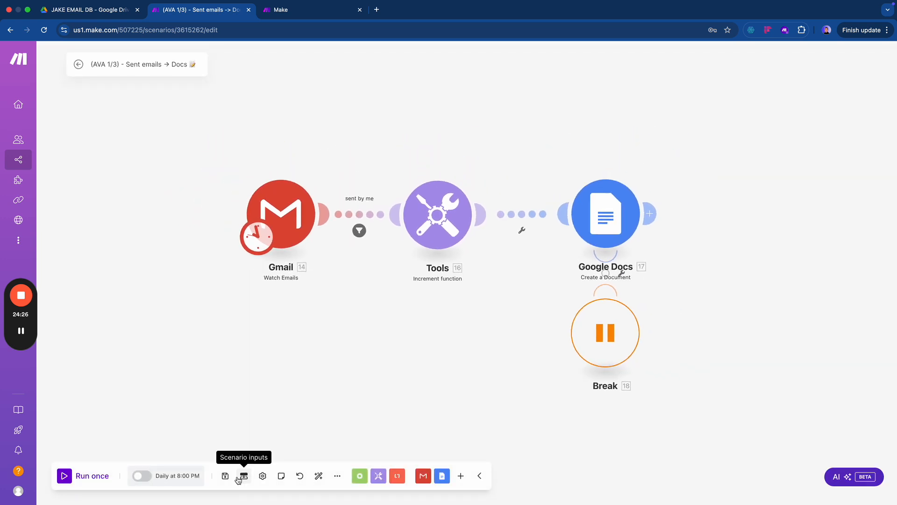
- Save it, leave its schedule unactivated, and view the dashboard's 2/2 active scenarios
left_click(225, 476)
left_click(135, 476)
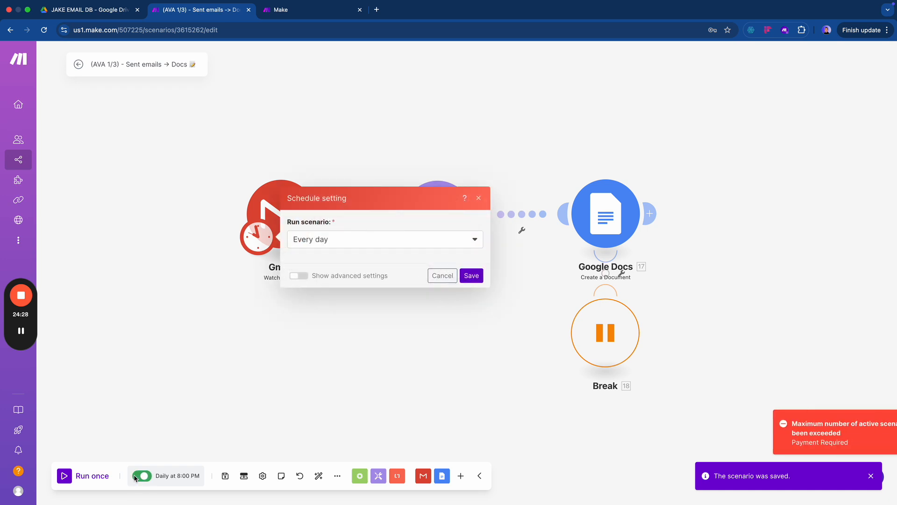
left_click(433, 303)
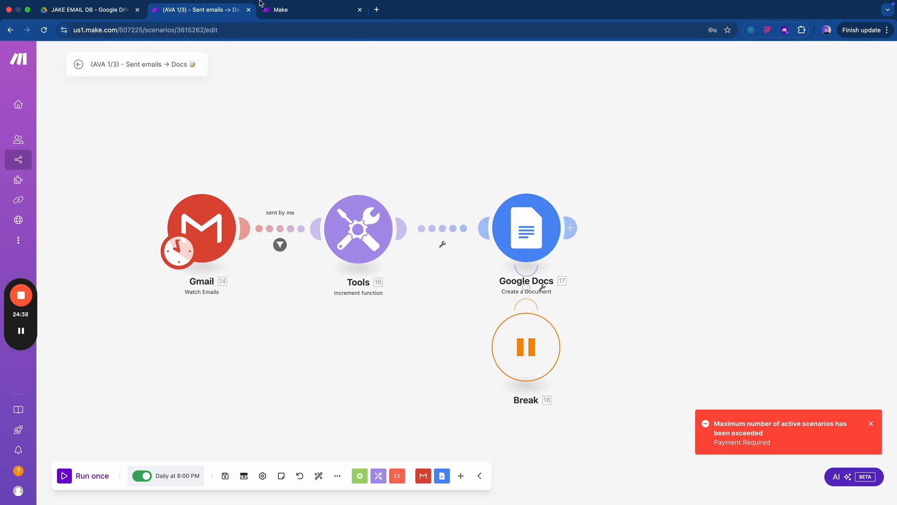
left_click(278, 9)
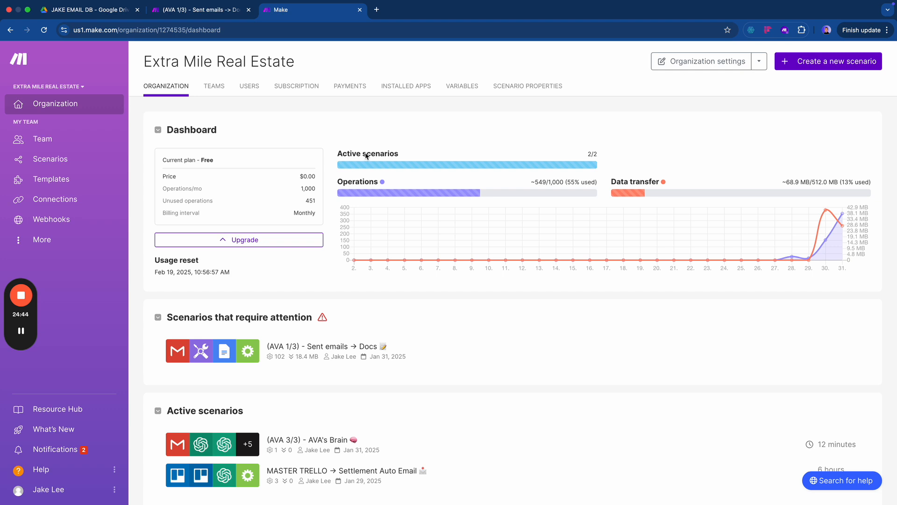
- Review usage, then compare monthly plan prices and the Core plan's operation tiers
mouse_move(377, 185)
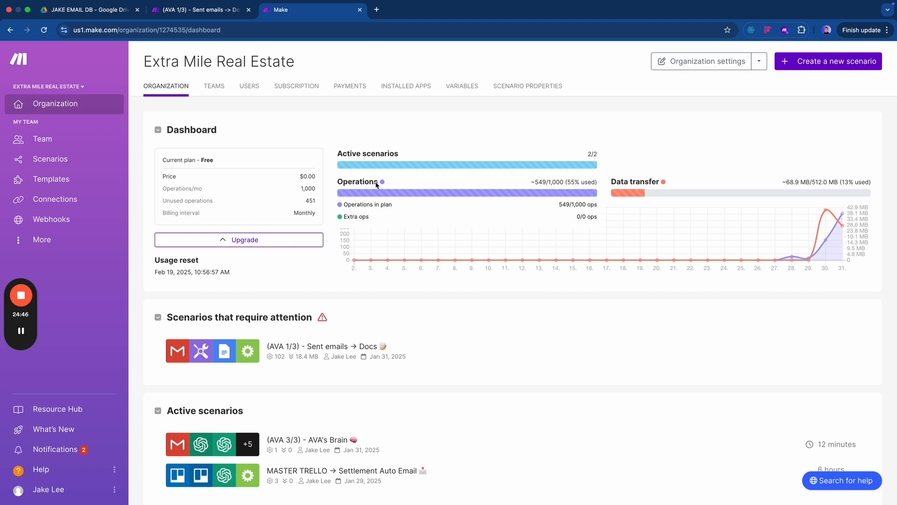
left_click(394, 134)
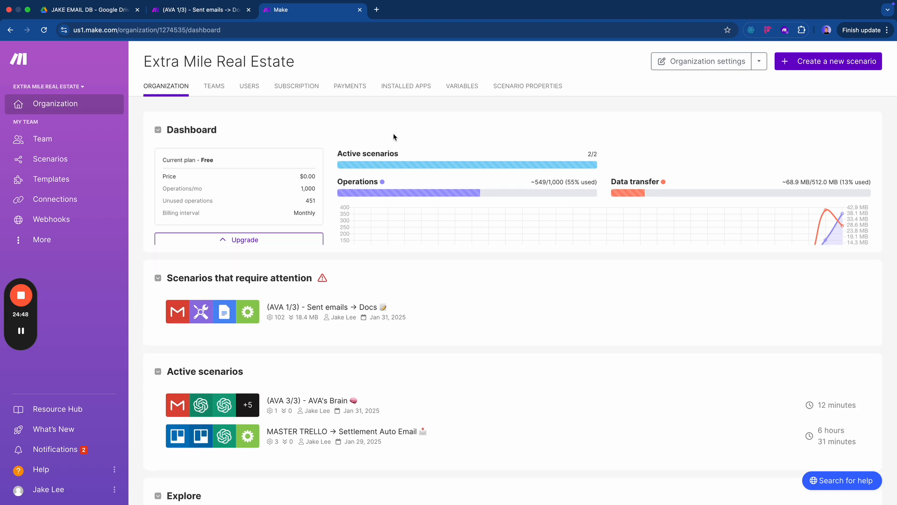
left_click(377, 133)
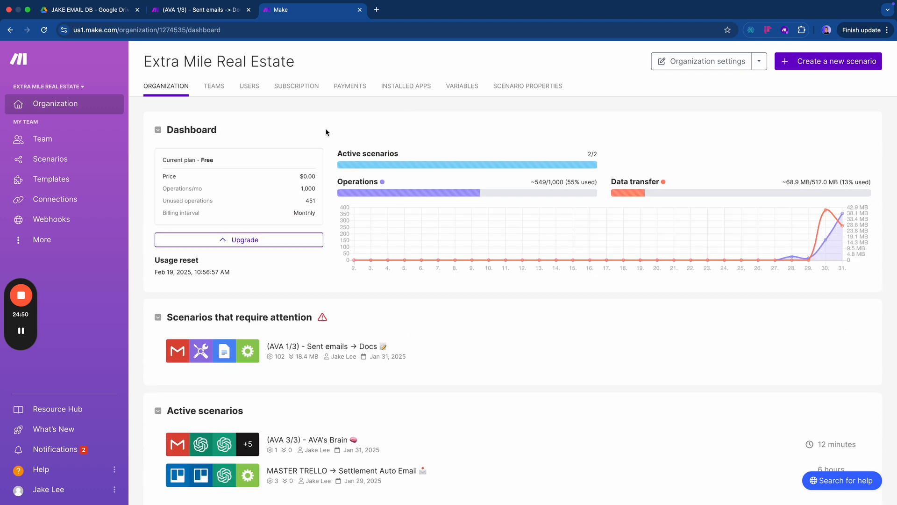
left_click(239, 240)
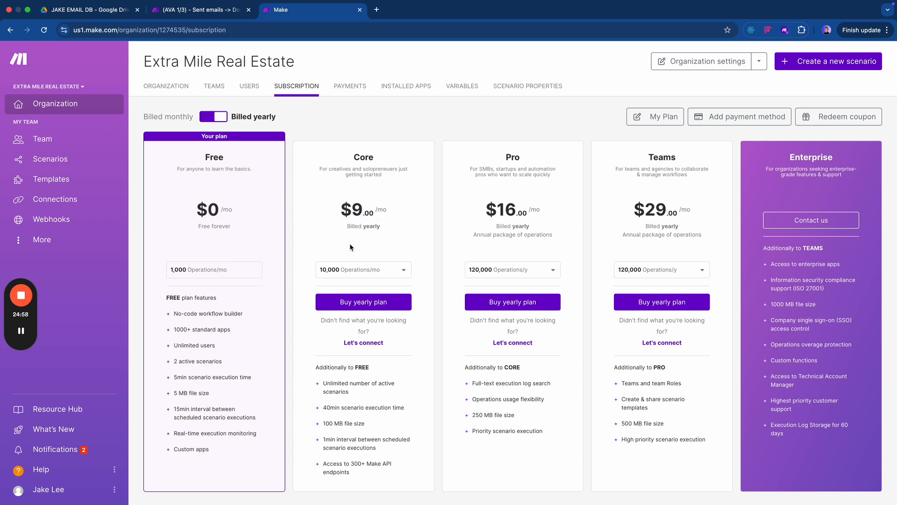
left_click(216, 117)
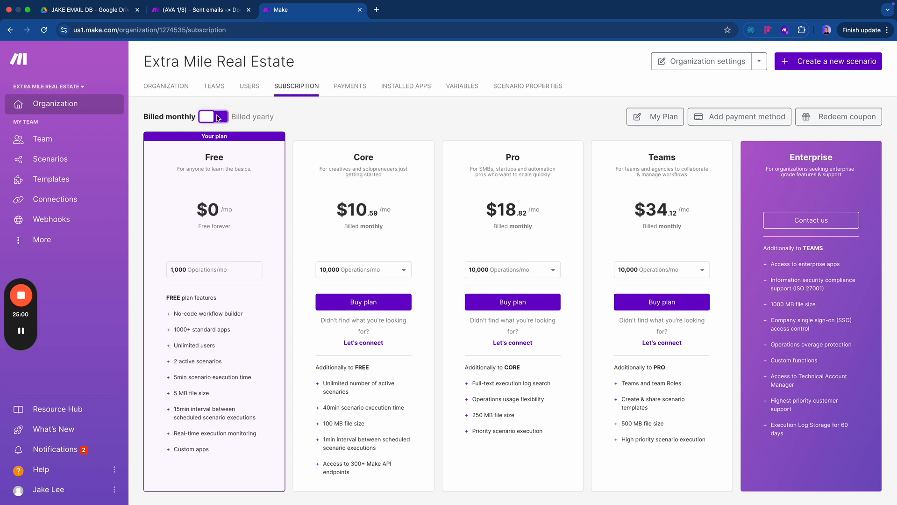
left_click(348, 273)
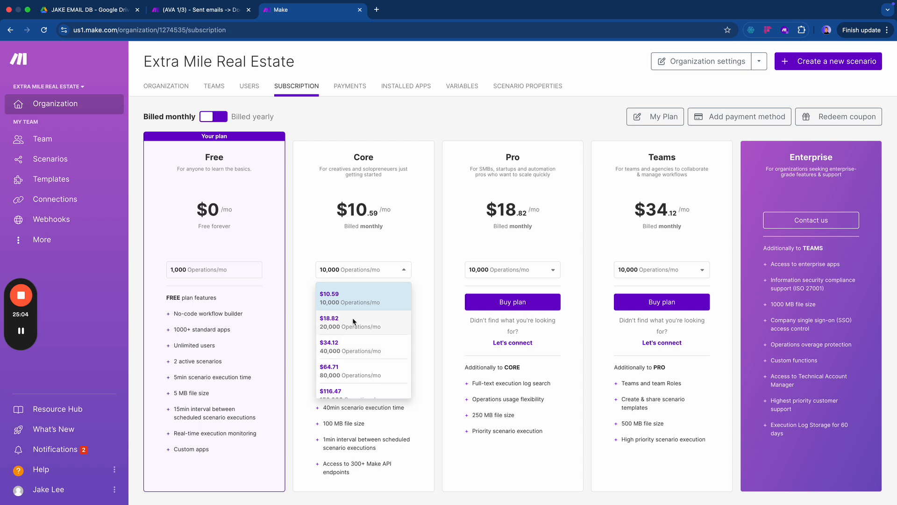
scroll(351, 371, "down", 5)
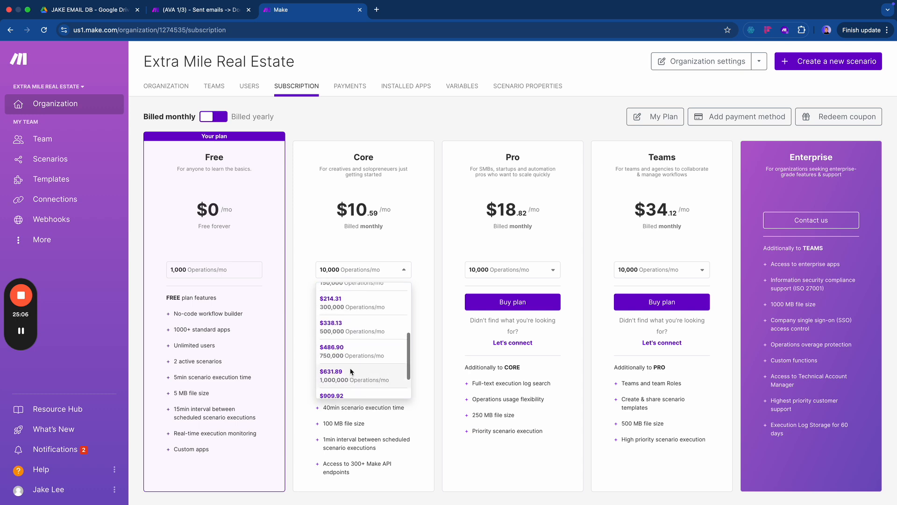
scroll(351, 371, "up", 5)
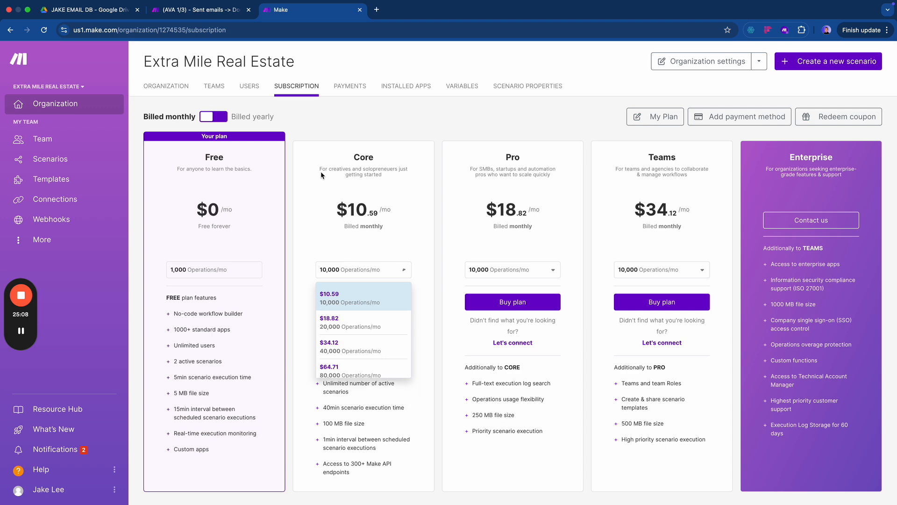
- Switch to the other workspace's (RAG 2/3) Vectorize scenario
left_click(321, 172)
key("ctrl+Left")
left_click(210, 10)
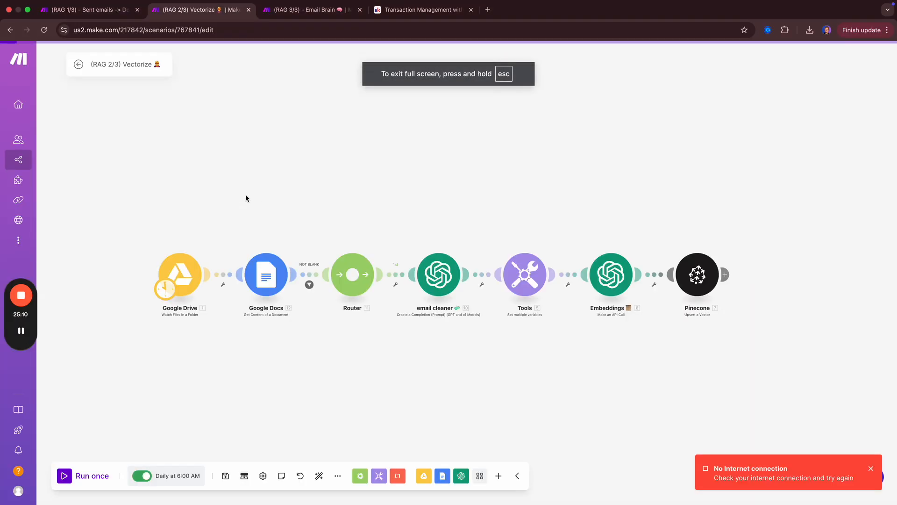
- Open the RAG 1/3 scenario and browse back to the Equity Real Estate scenarios list
key("ctrl+shift+Tab")
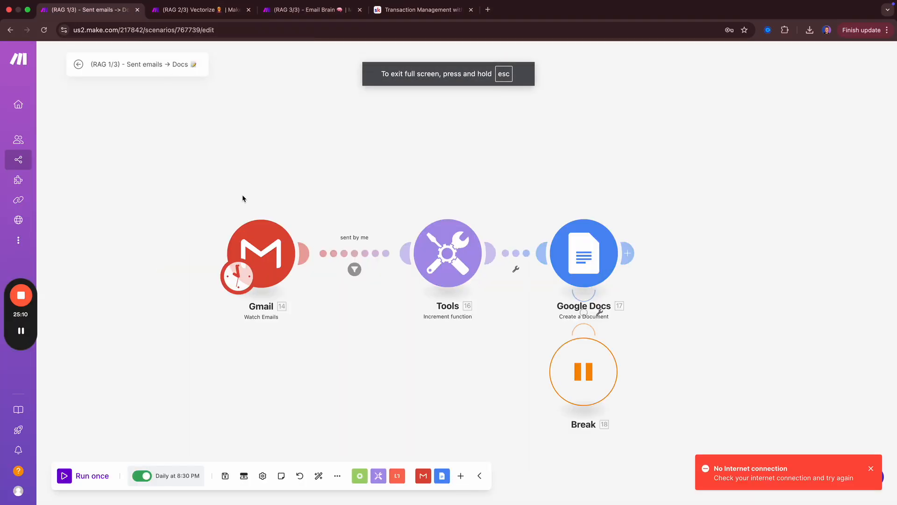
left_click(80, 64)
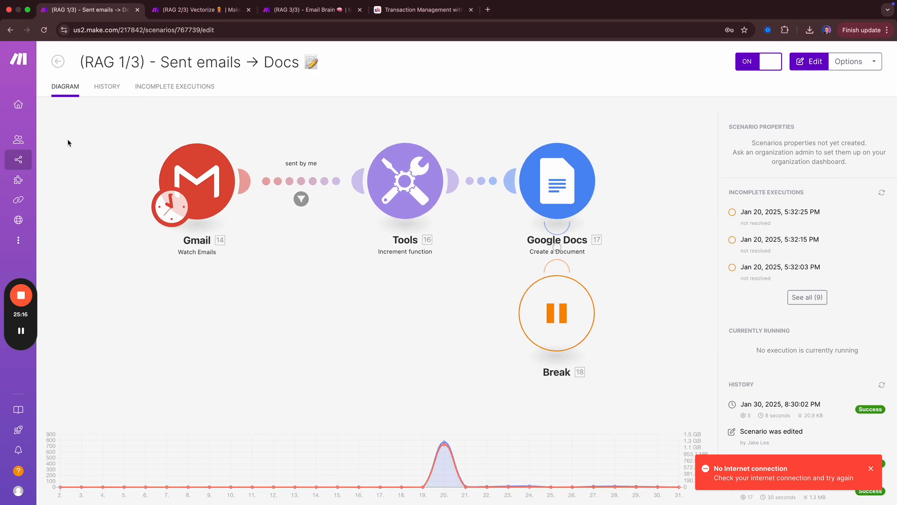
left_click(57, 61)
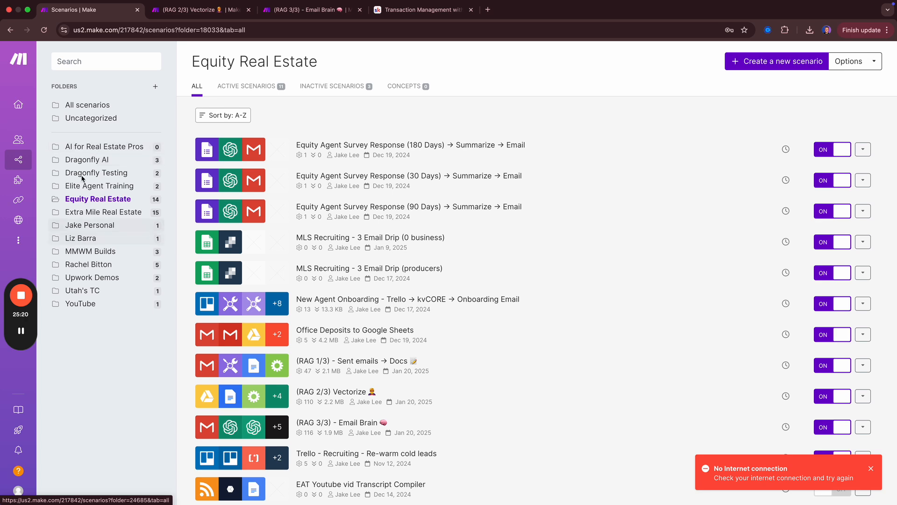
scroll(434, 237, "down", 2)
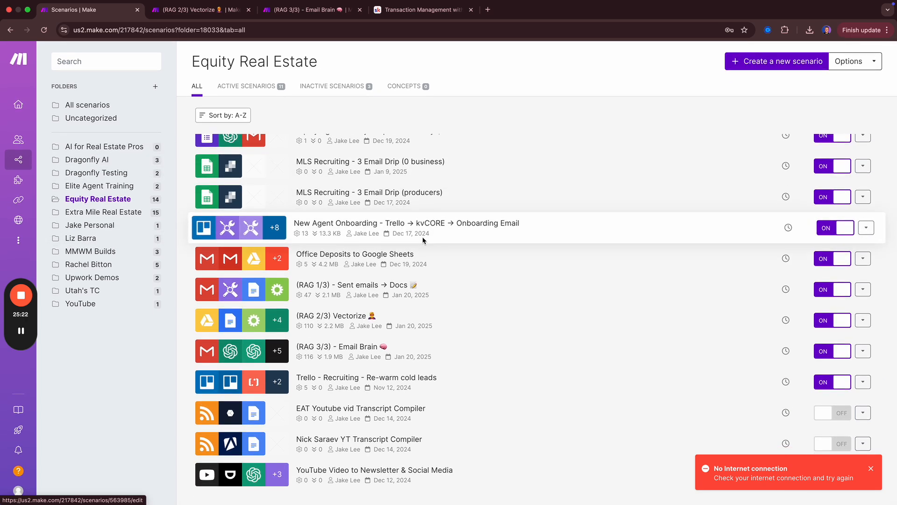
scroll(428, 236, "up", 2)
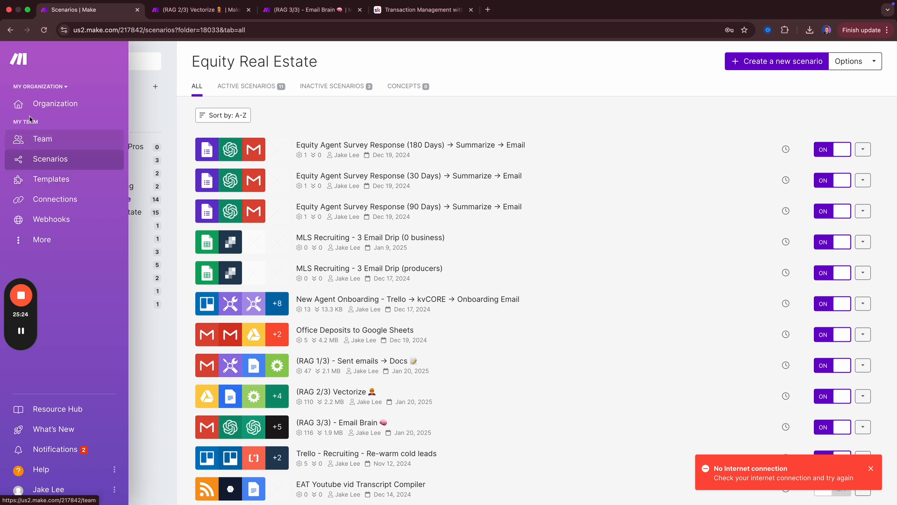
- Review that organization's Pro plan dashboard, then return to the Extra Mile subscription plans
left_click(28, 99)
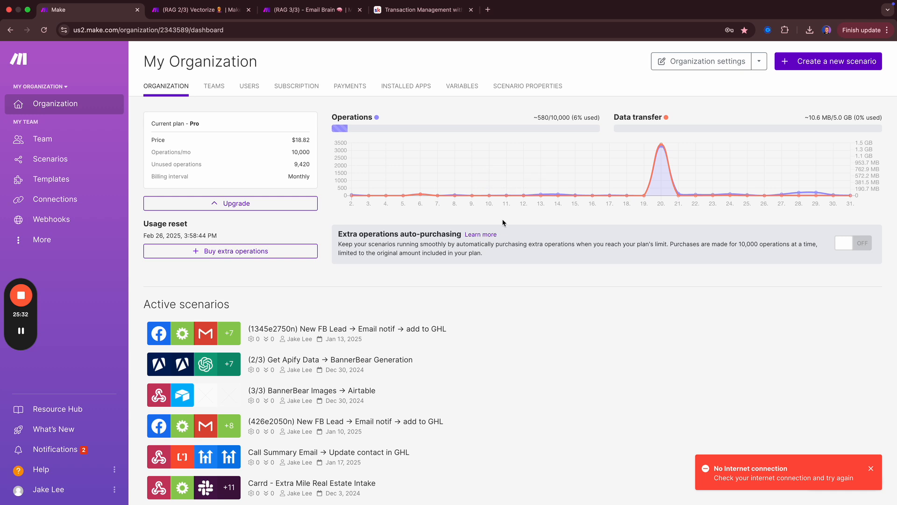
mouse_move(663, 148)
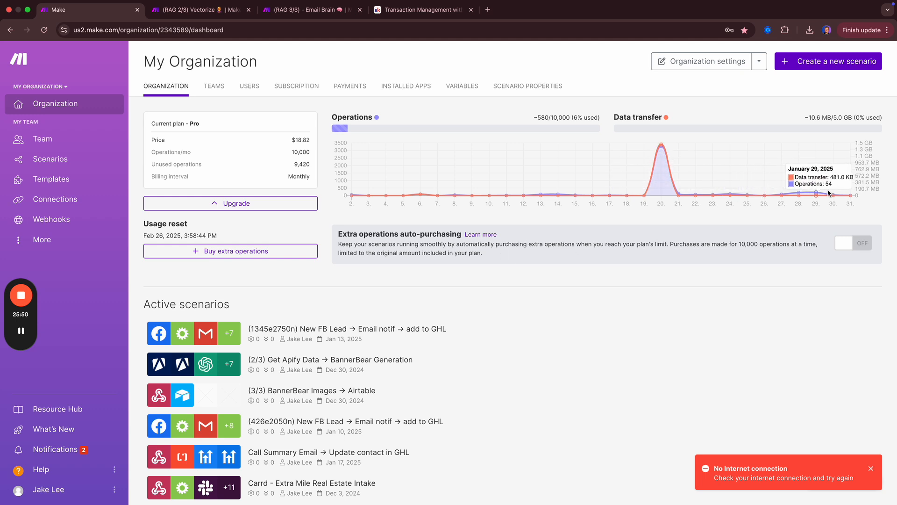
scroll(380, 216, "up", 1)
scroll(379, 216, "down", 1)
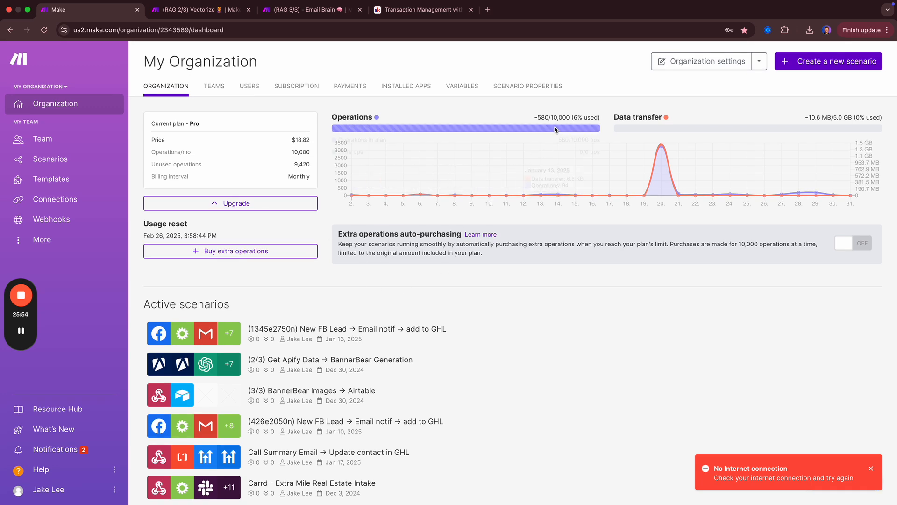
key("ctrl+Right")
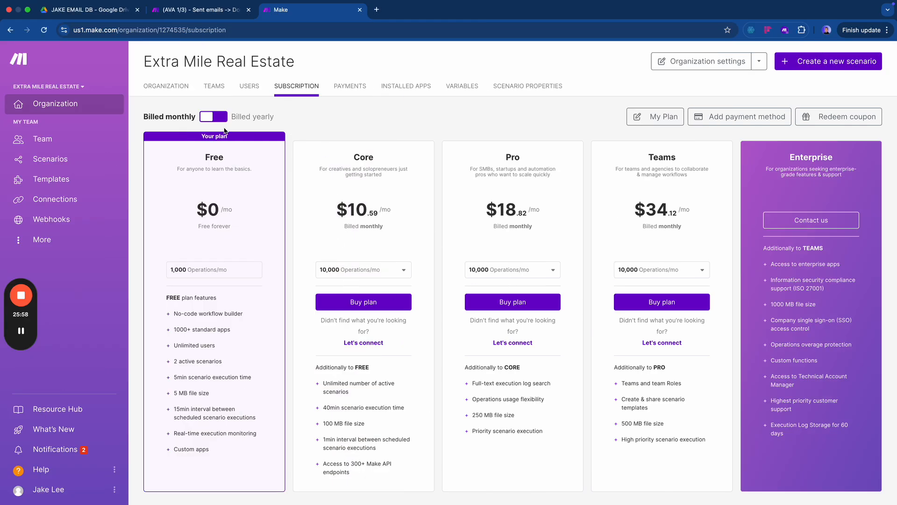
- Show yearly plan prices and compute 9*12 in Spotlight to compare annual cost
left_click(211, 117)
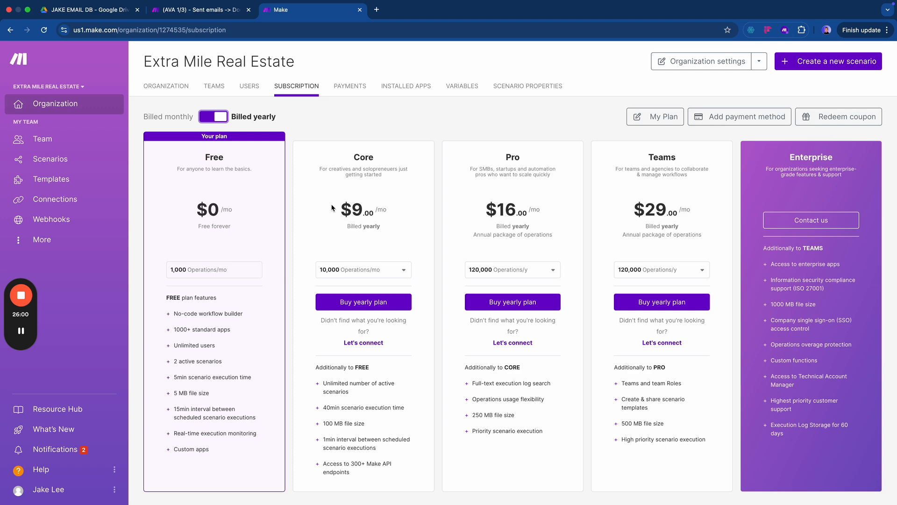
key("super+space")
type("9*12")
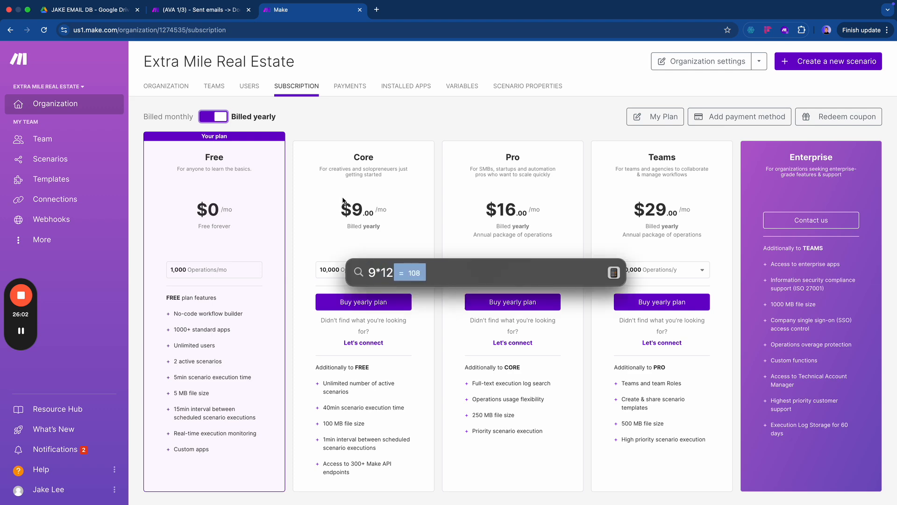
key("Escape")
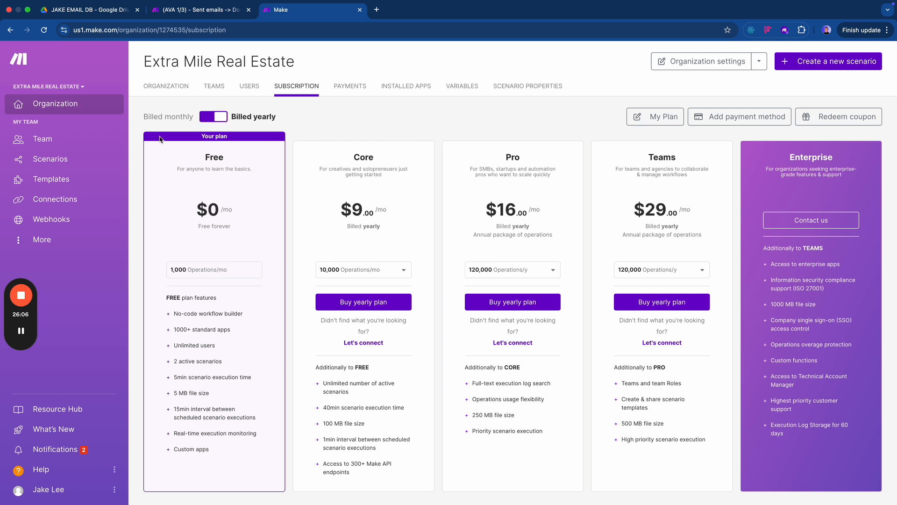
- Check the AVA - Email Assistant folder's three scenarios, then bring back the other organization's dashboard
left_click(67, 158)
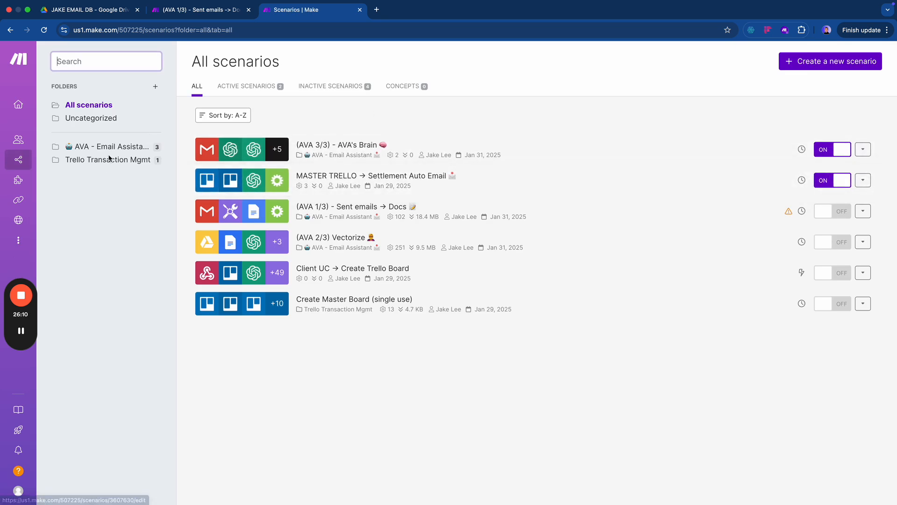
left_click(84, 147)
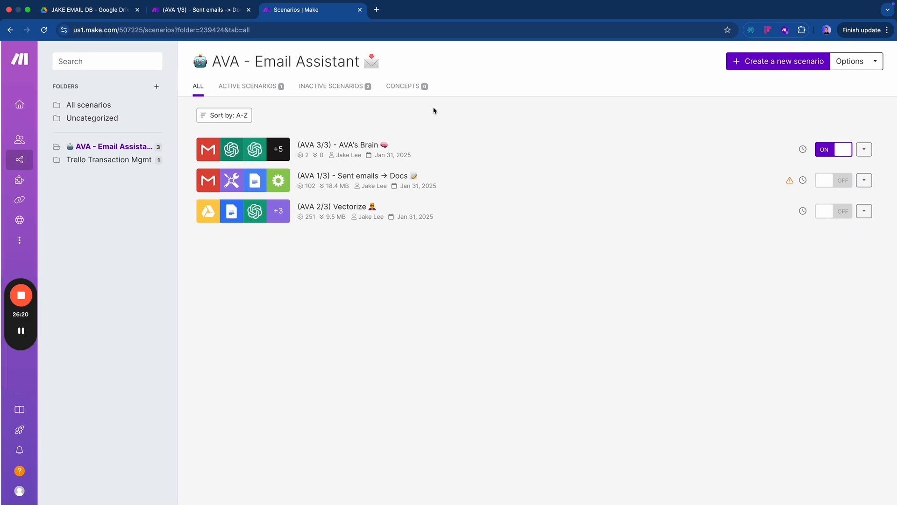
key("super+grave")
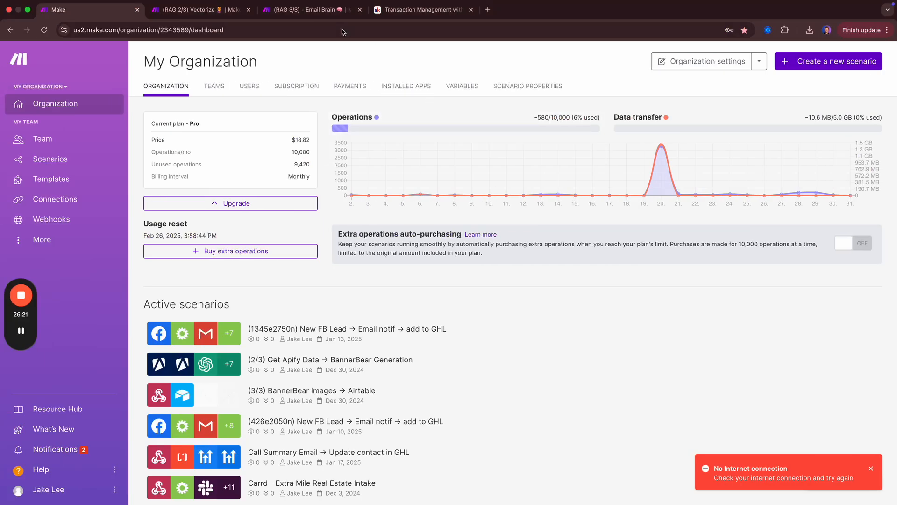
- In Skool's Classroom, open the Common Problems + Fixes course to the Gmail restricted scopes lesson
left_click(405, 10)
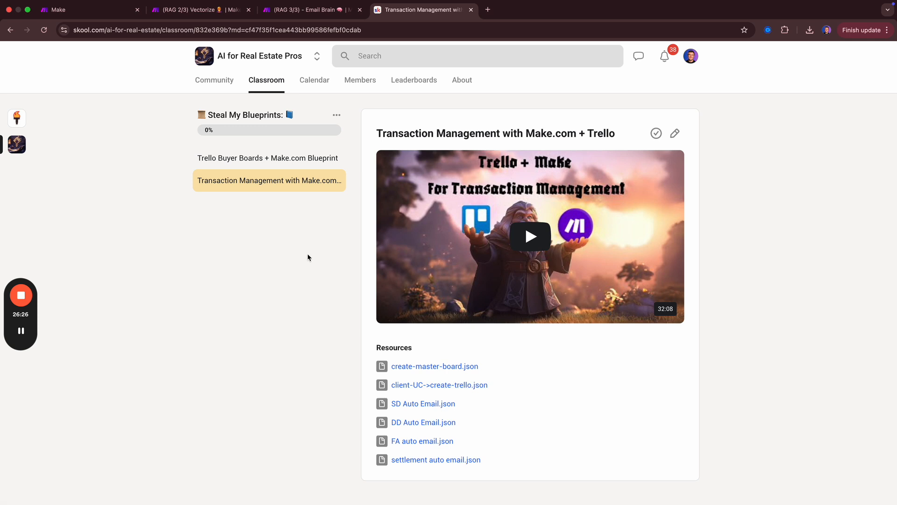
left_click(267, 95)
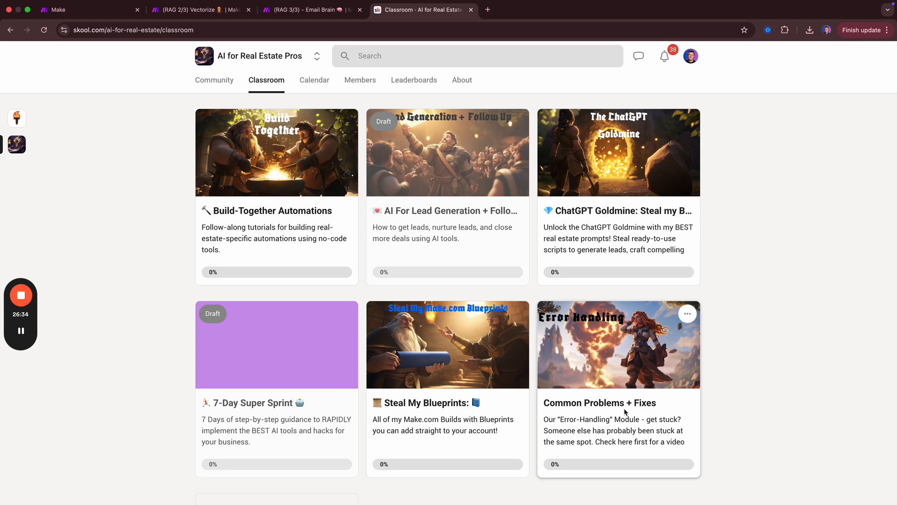
left_click(596, 398)
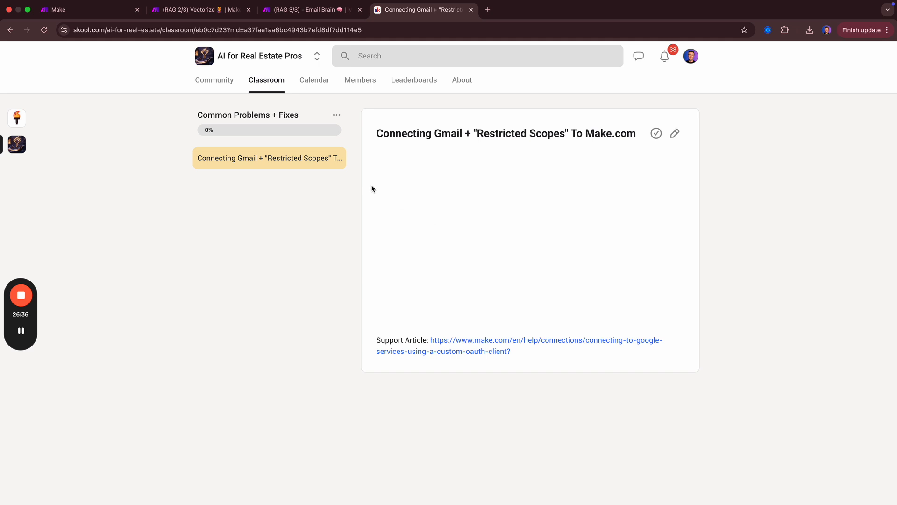